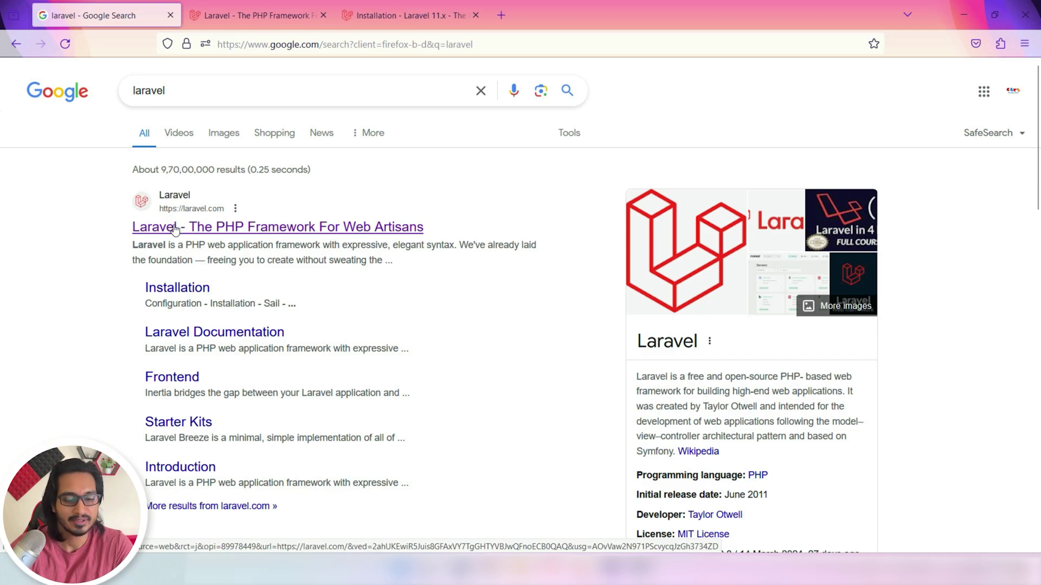
Switch to the Laravel 11.x installation documentation and check the list of available versions.
key(ctrl+Tab)
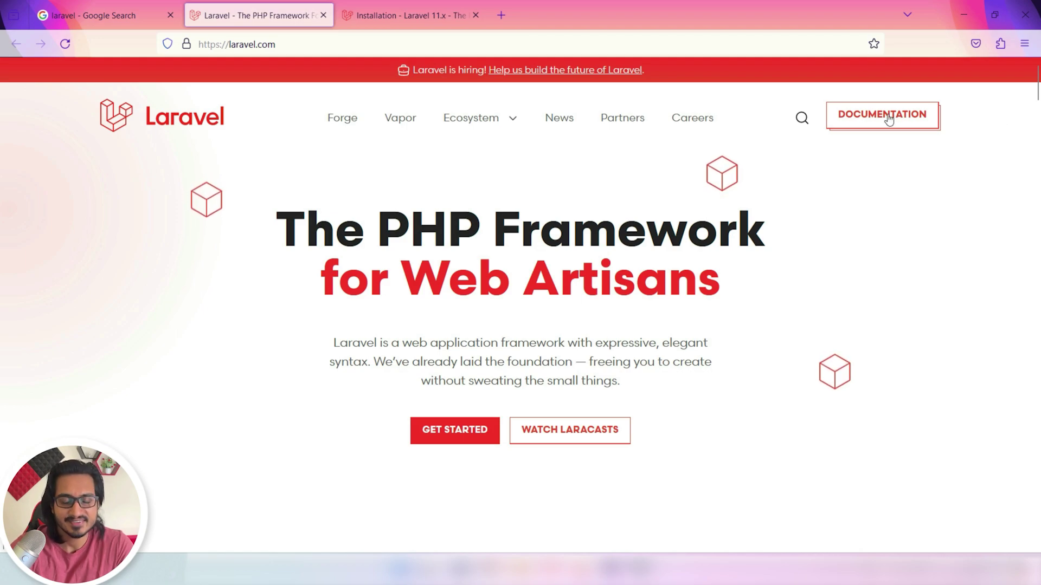
click(399, 15)
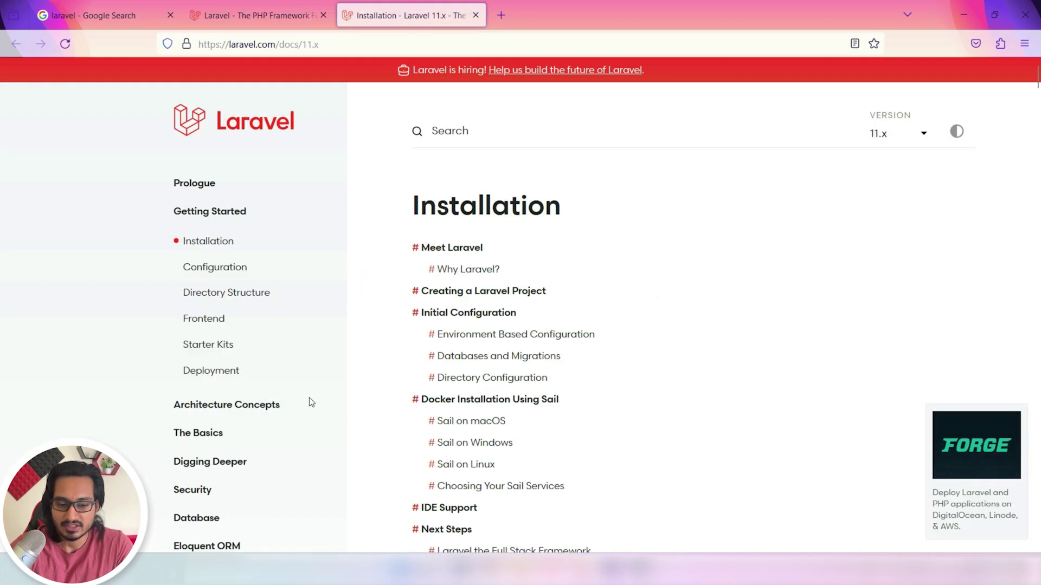
click(923, 136)
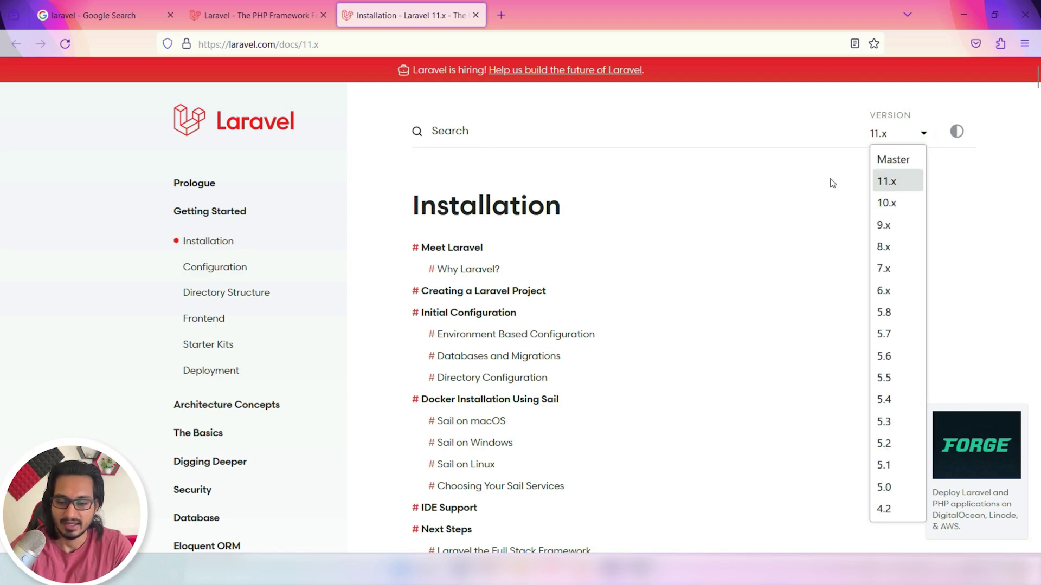
click(802, 194)
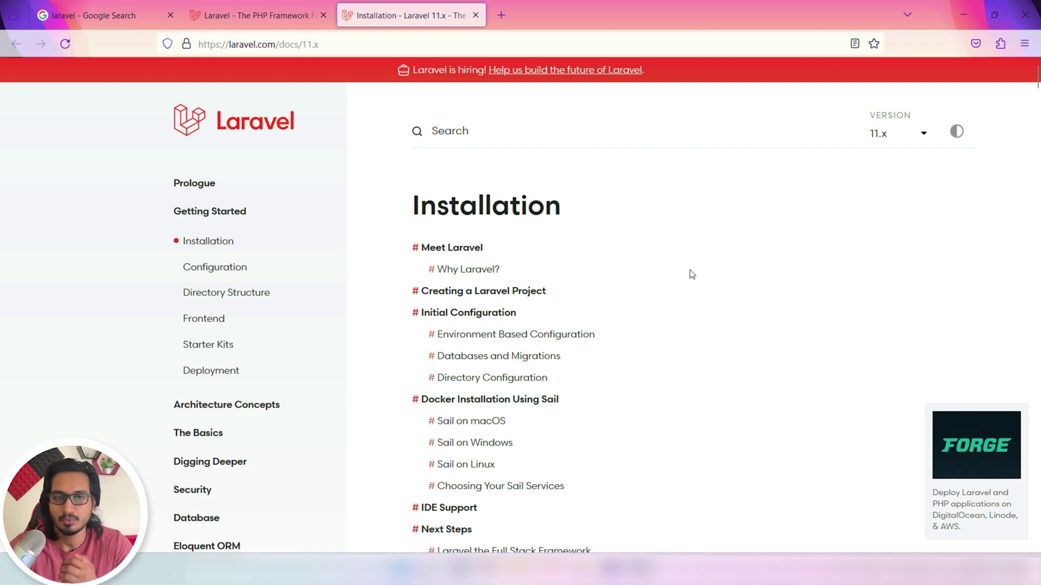
Read the installation page down to the prerequisites in the Creating a Laravel Project section.
scroll(692, 274, down, 12)
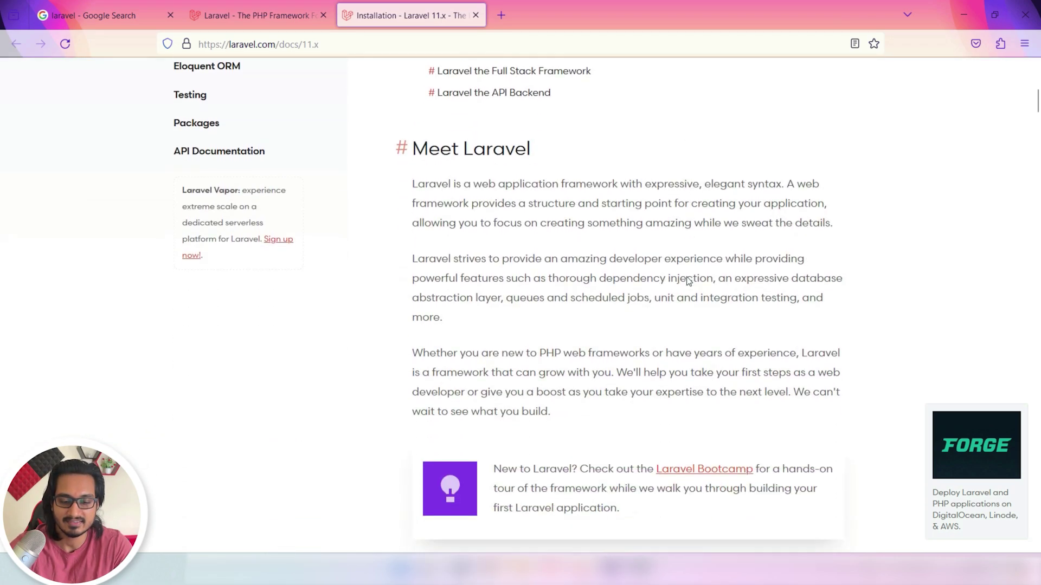
scroll(687, 277, down, 4)
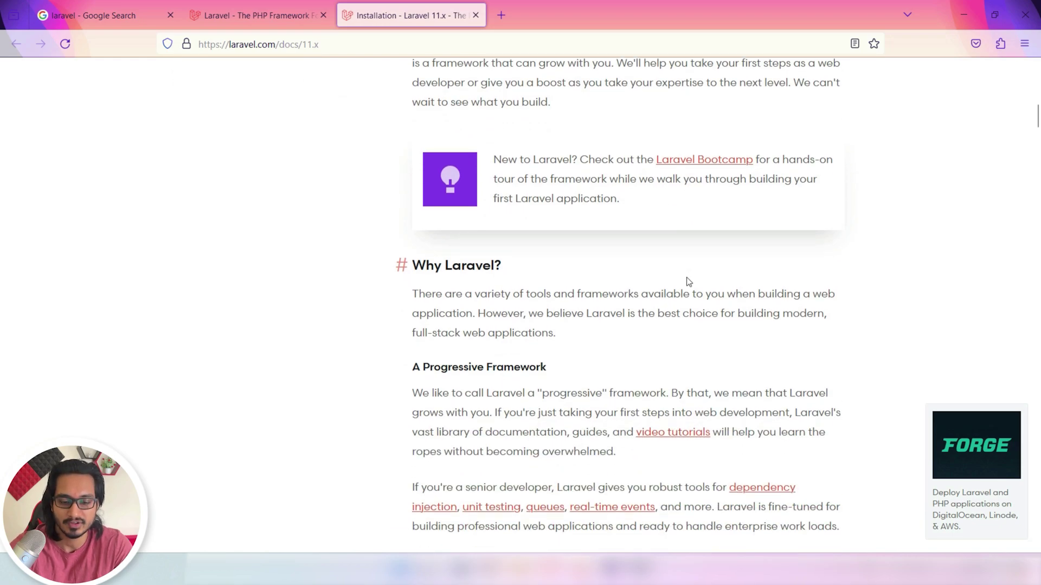
scroll(687, 278, down, 3)
scroll(688, 278, down, 7)
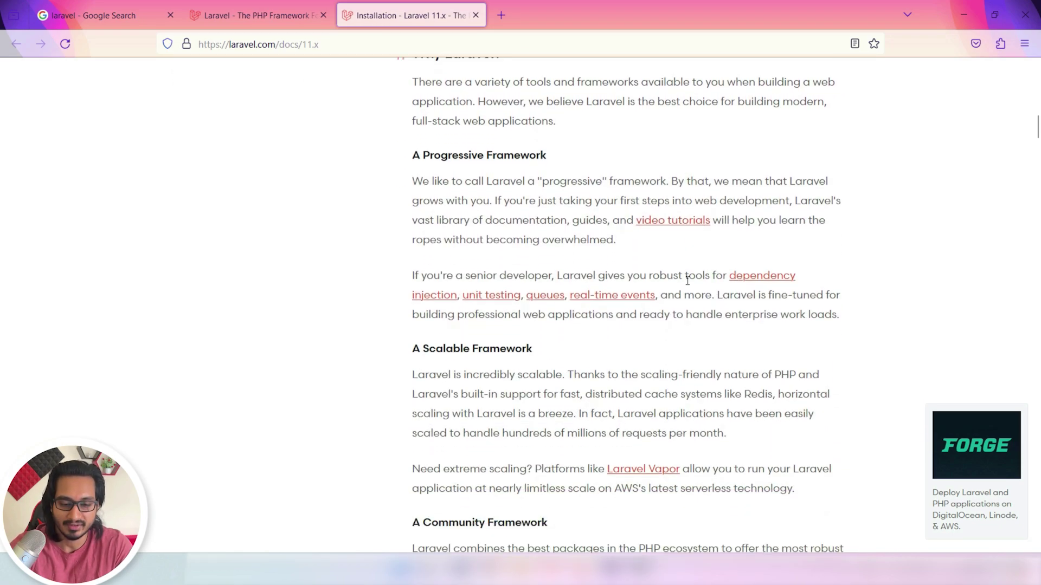
scroll(687, 285, down, 3)
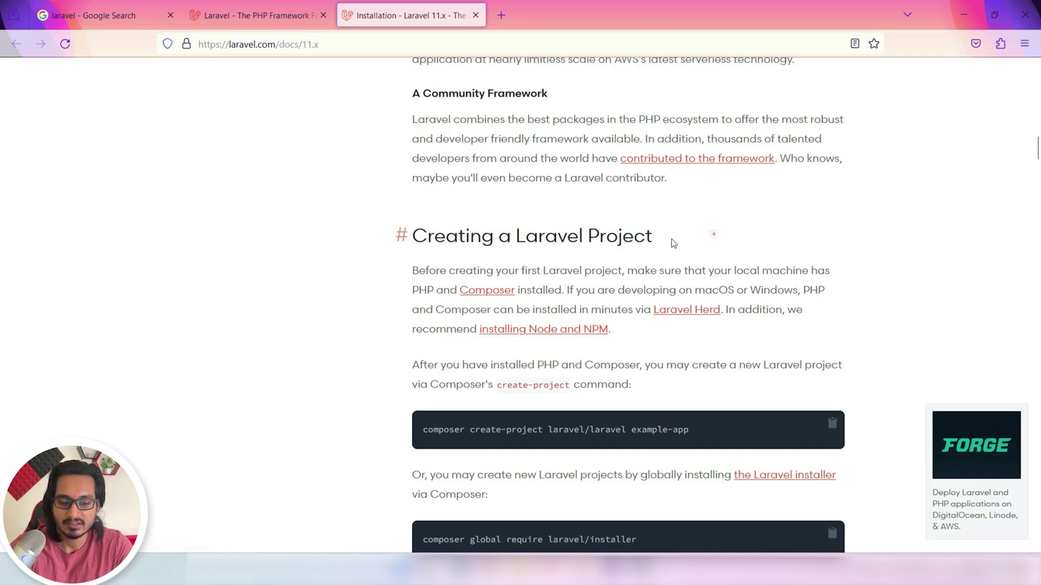
triple_click(713, 234)
scroll(457, 305, up, 2)
scroll(457, 305, down, 3)
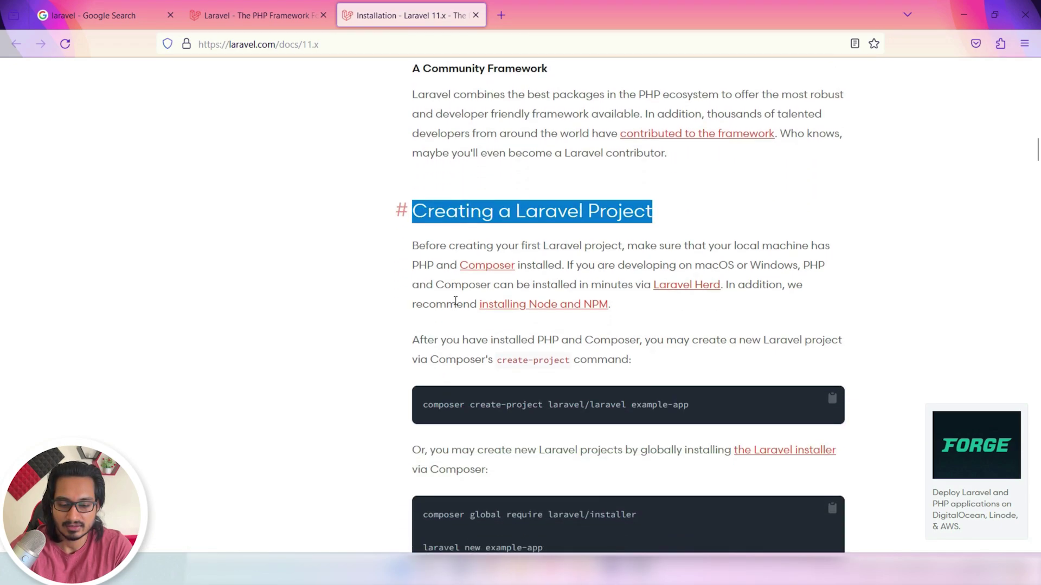
click(425, 361)
drag(436, 199, 880, 205)
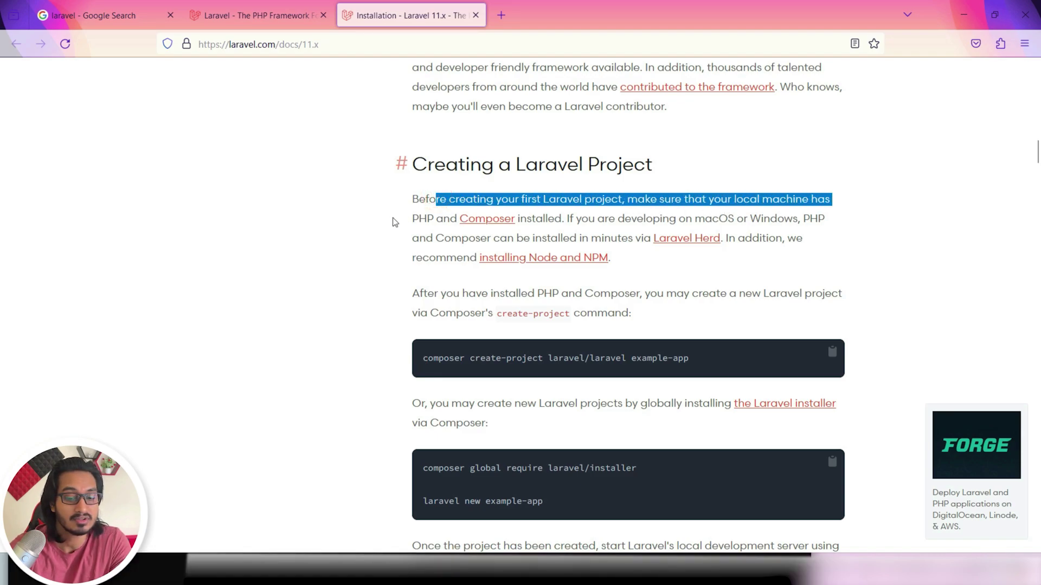
click(420, 246)
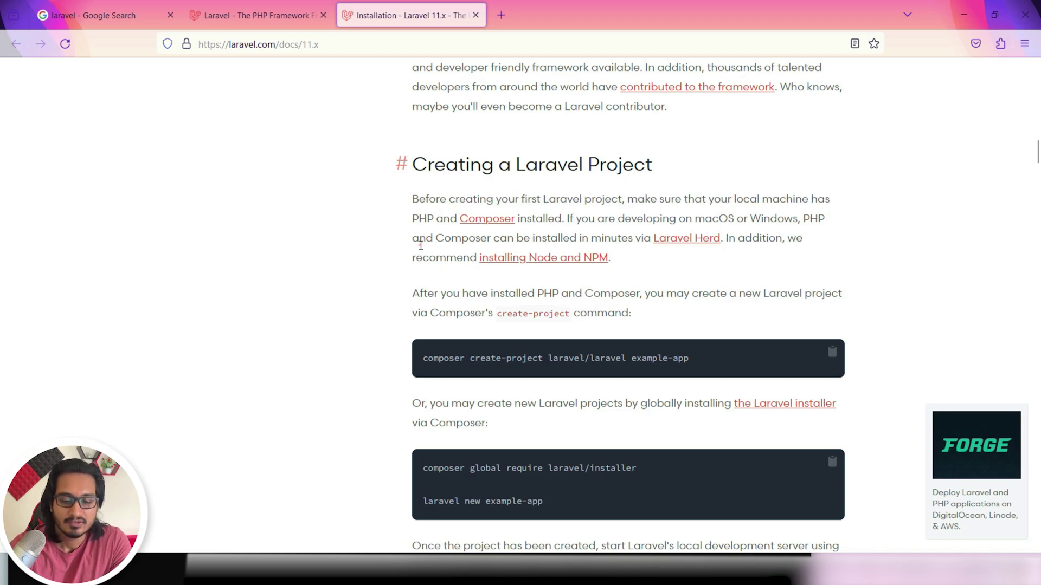
Open the Composer link from the prerequisites in a new tab and go to Composer's download page.
right_click(493, 220)
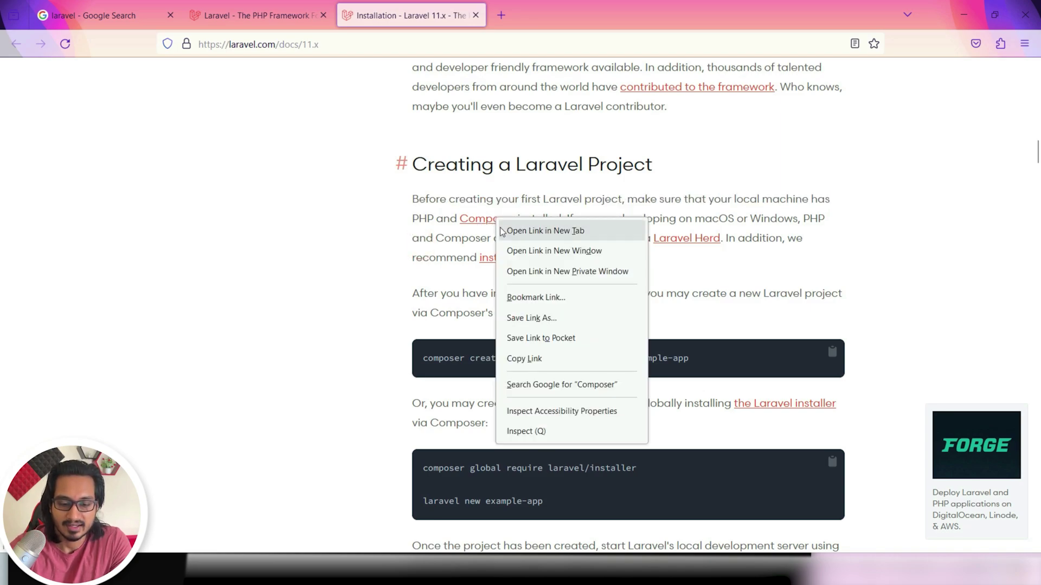
click(500, 227)
click(539, 15)
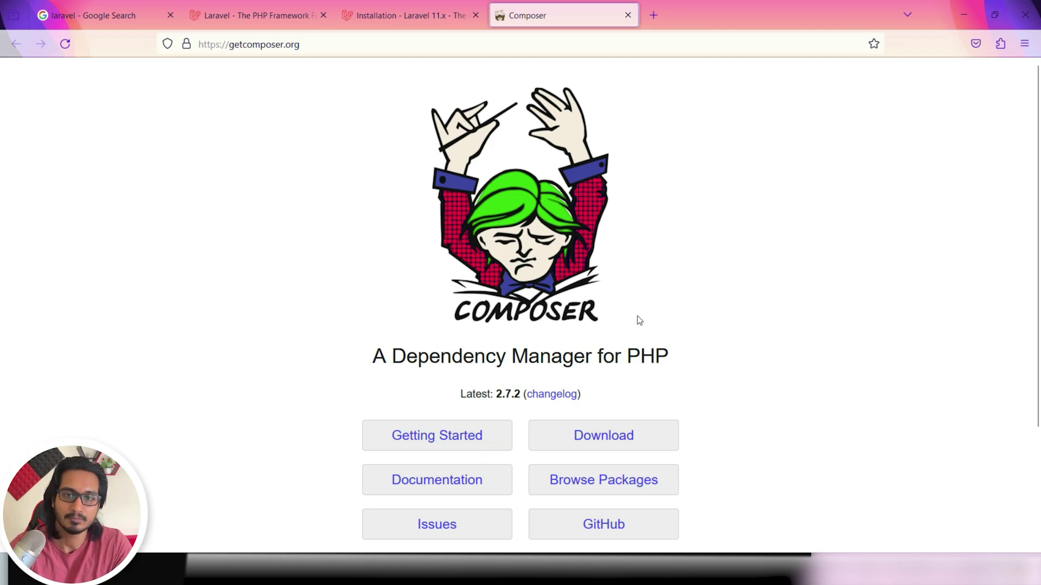
scroll(640, 320, down, 3)
click(594, 293)
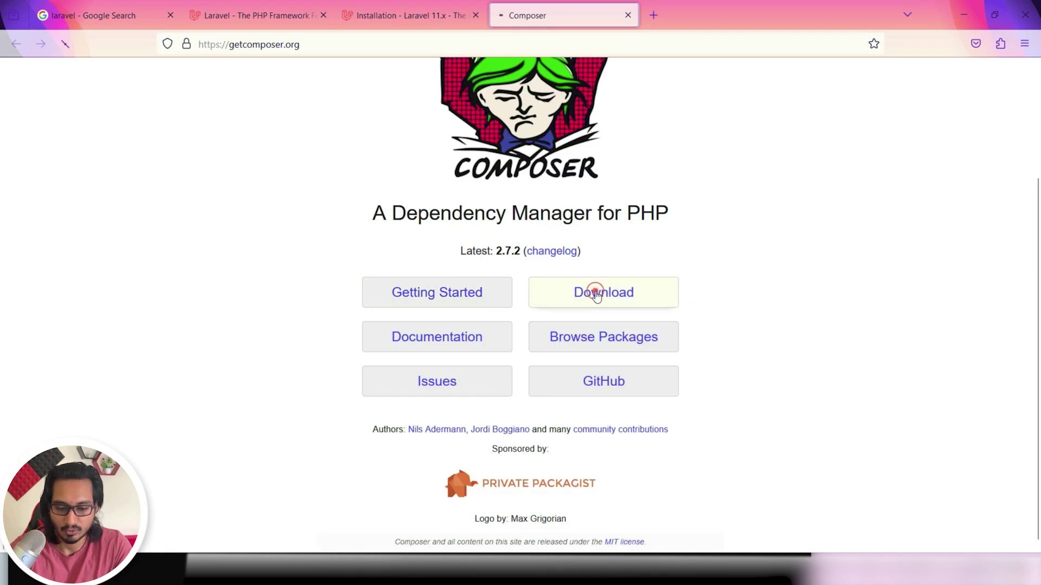
Download Composer-Setup.exe for Windows, check it in the D: drive folder and close that folder window.
drag(201, 202, 378, 220)
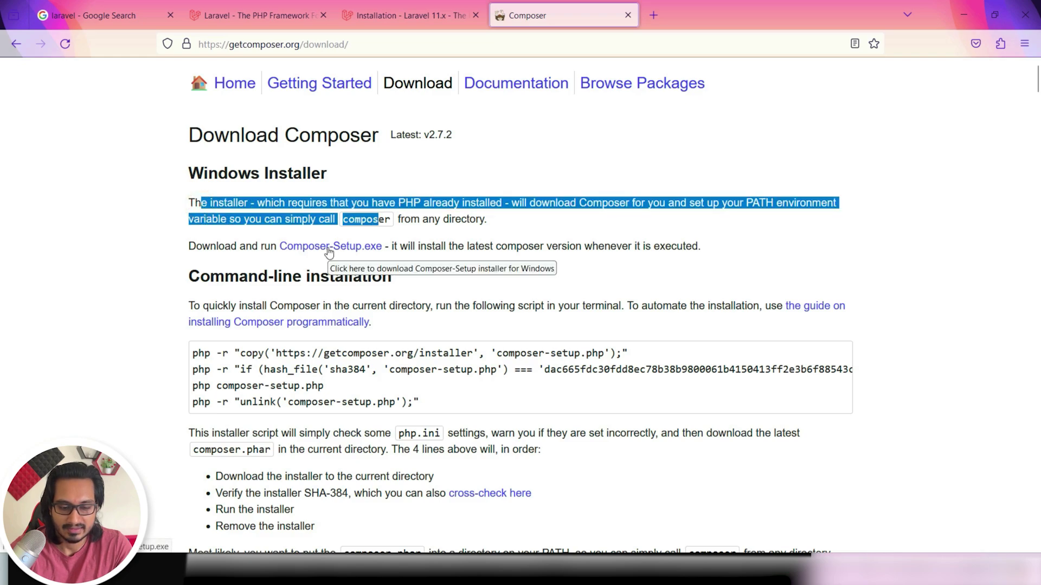
click(361, 253)
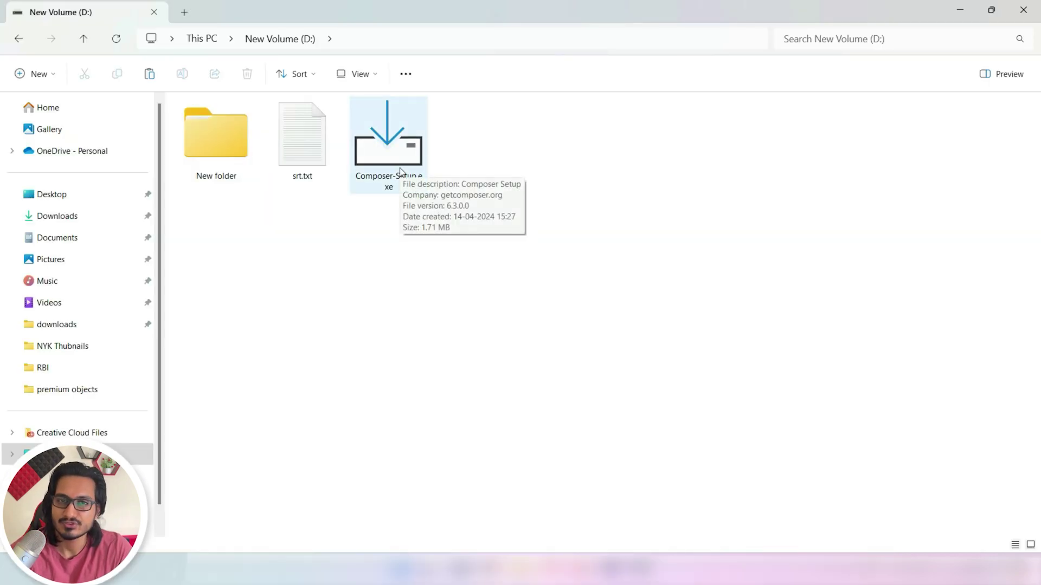
click(968, 14)
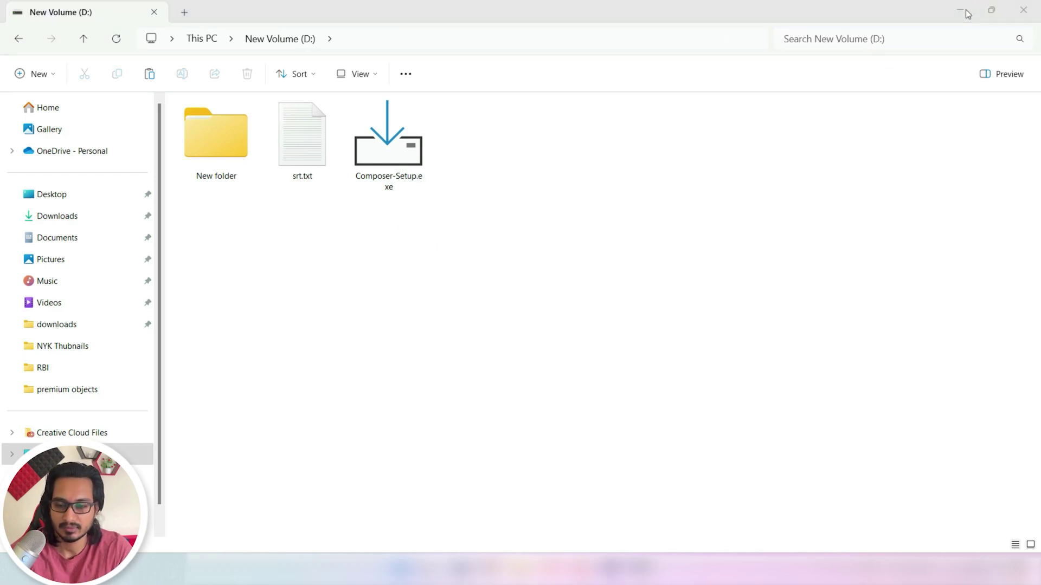
click(1023, 10)
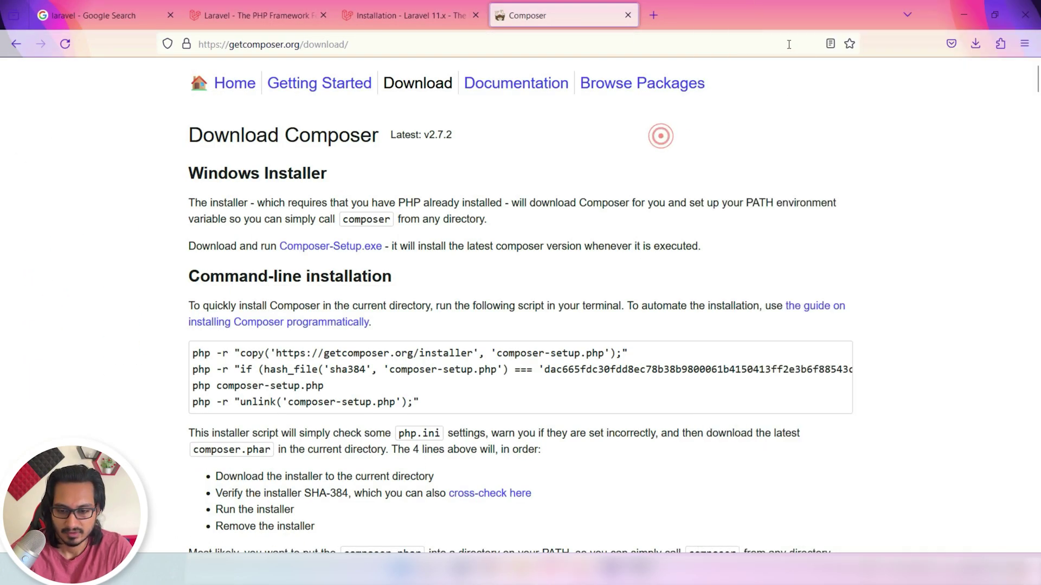
Search the web for xampp in a new tab and open the Apache Friends download page.
click(652, 16)
text(xampp)
key(Return)
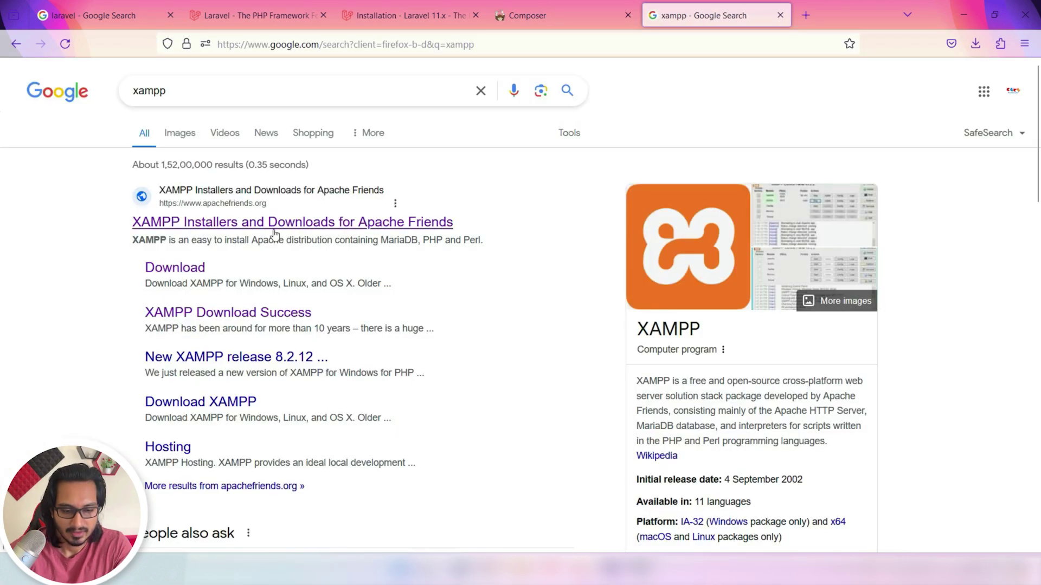
click(166, 271)
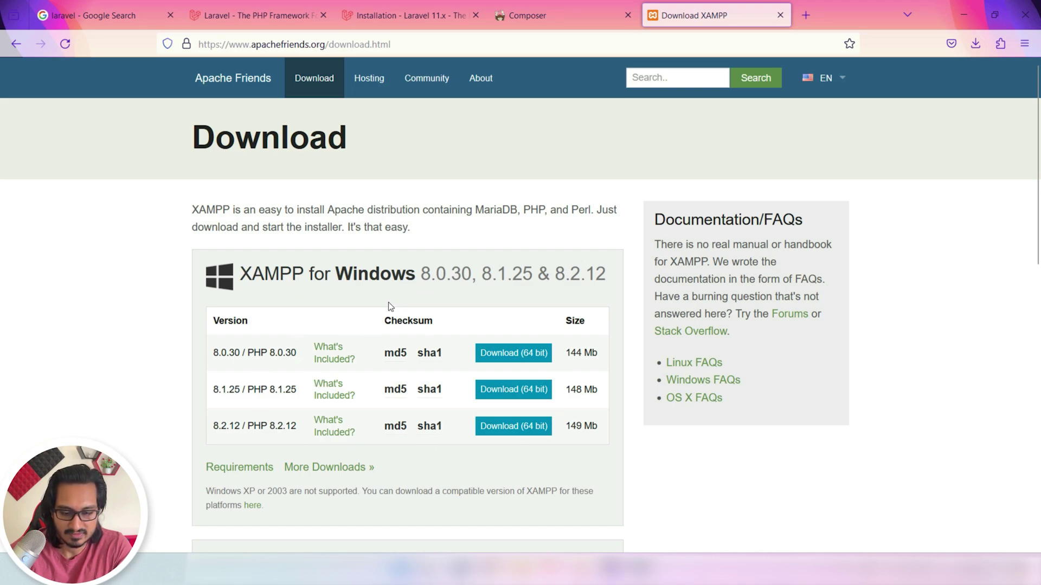
Download the 64-bit XAMPP for Windows installer, version 8.2.12 / PHP 8.2.12.
scroll(382, 303, down, 3)
scroll(382, 306, down, 9)
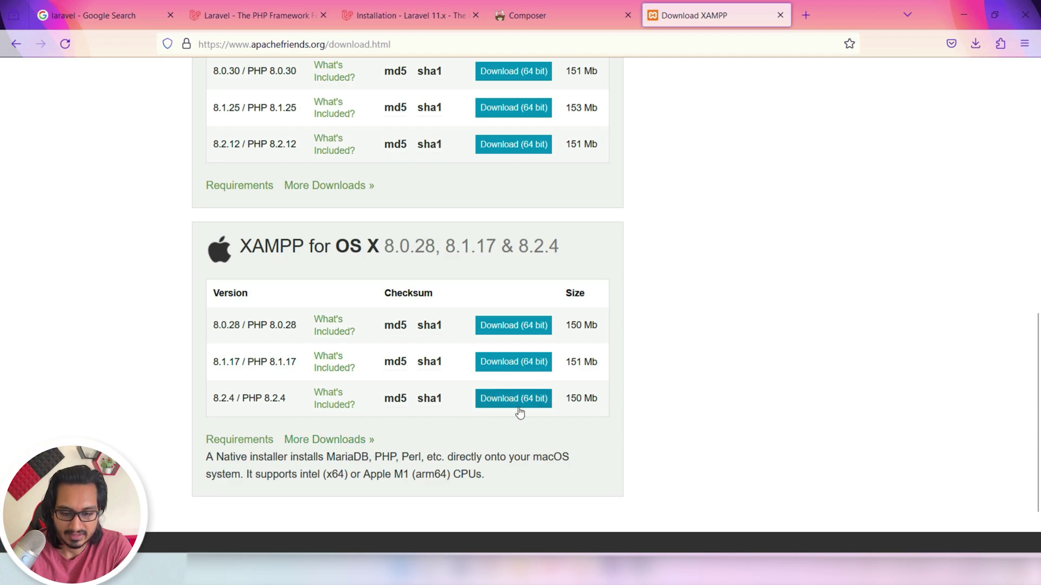
scroll(474, 223, up, 7)
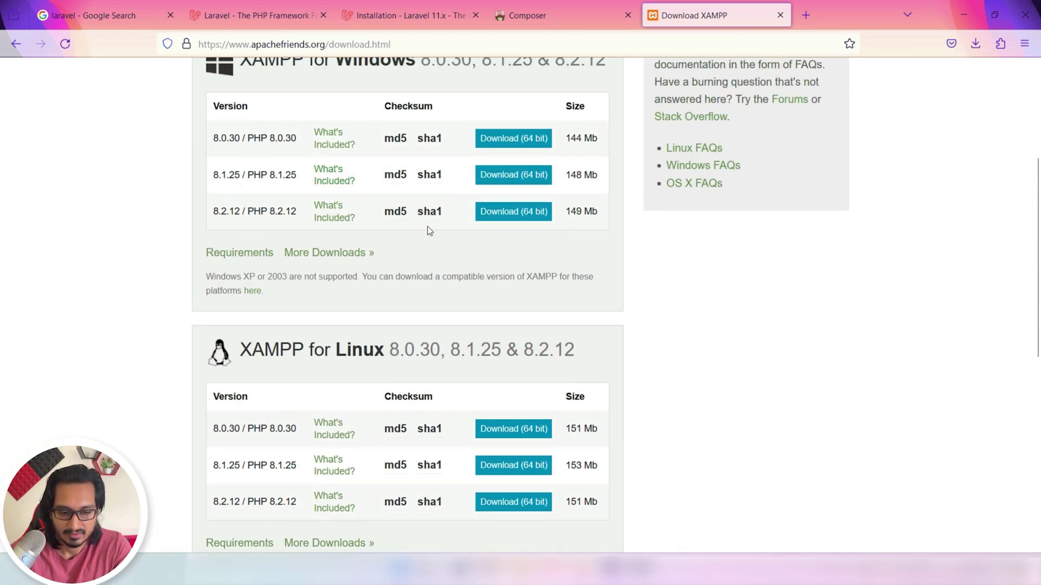
click(513, 212)
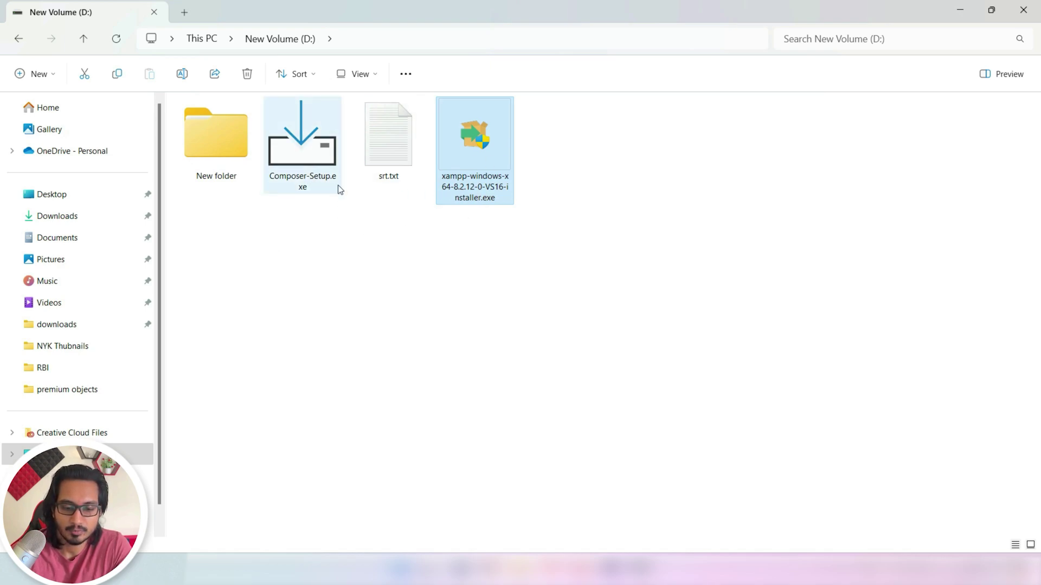
Install XAMPP with the default components, allowing Apache HTTP Server network access and starting the Control Panel on finish.
double_click(474, 187)
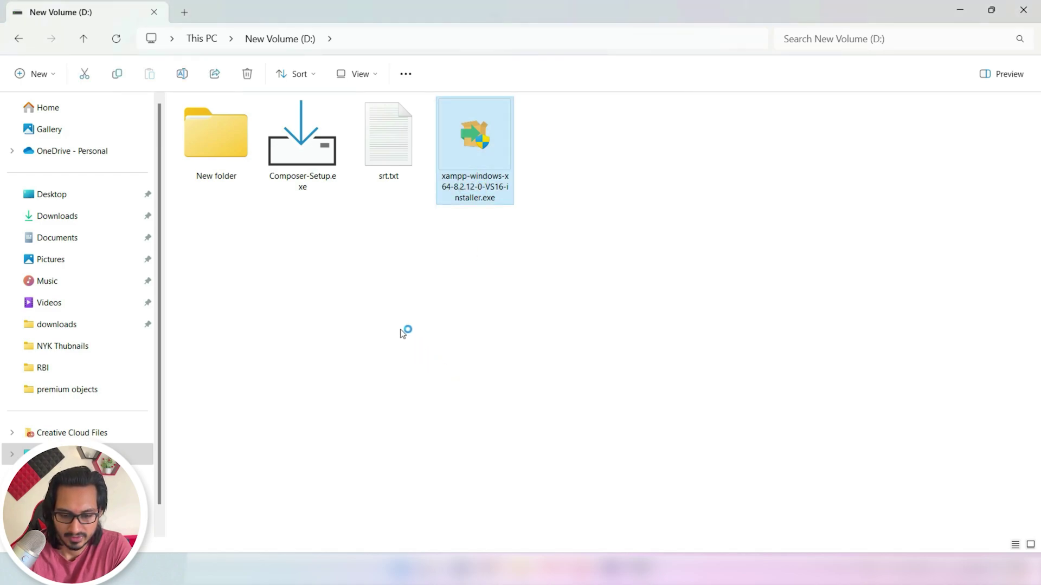
click(622, 342)
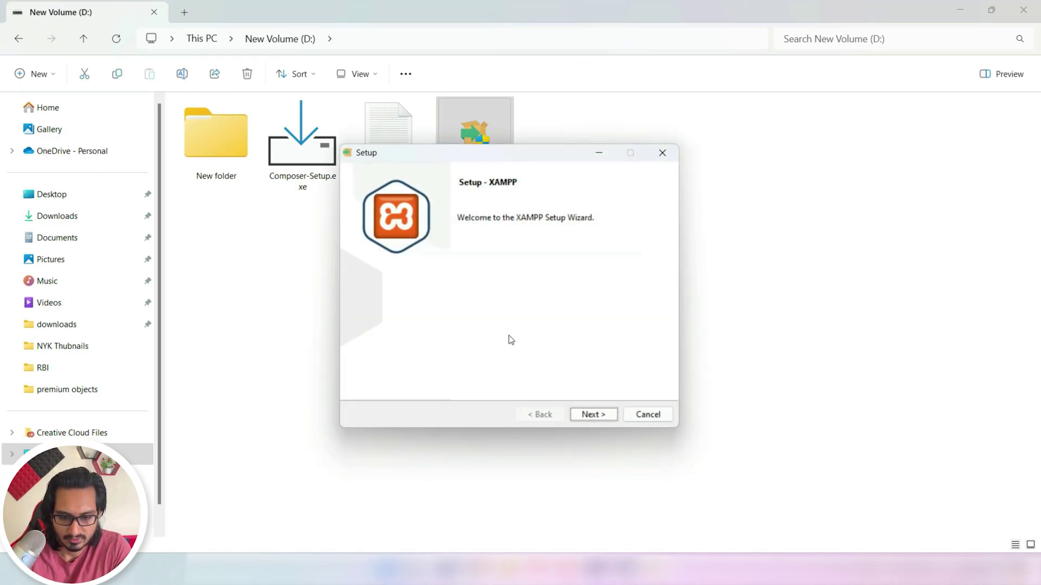
click(593, 415)
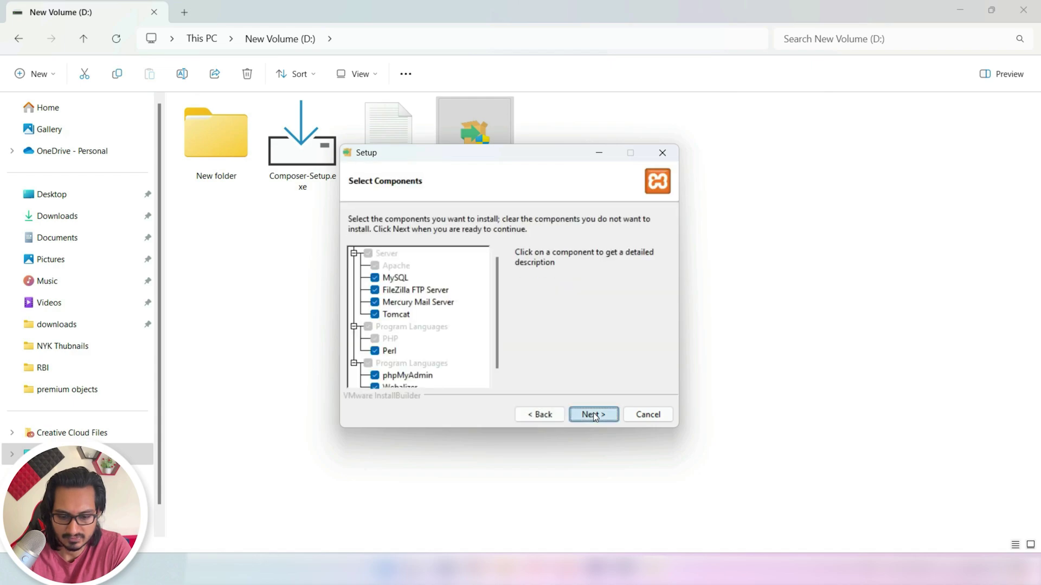
click(594, 415)
click(593, 415)
click(594, 414)
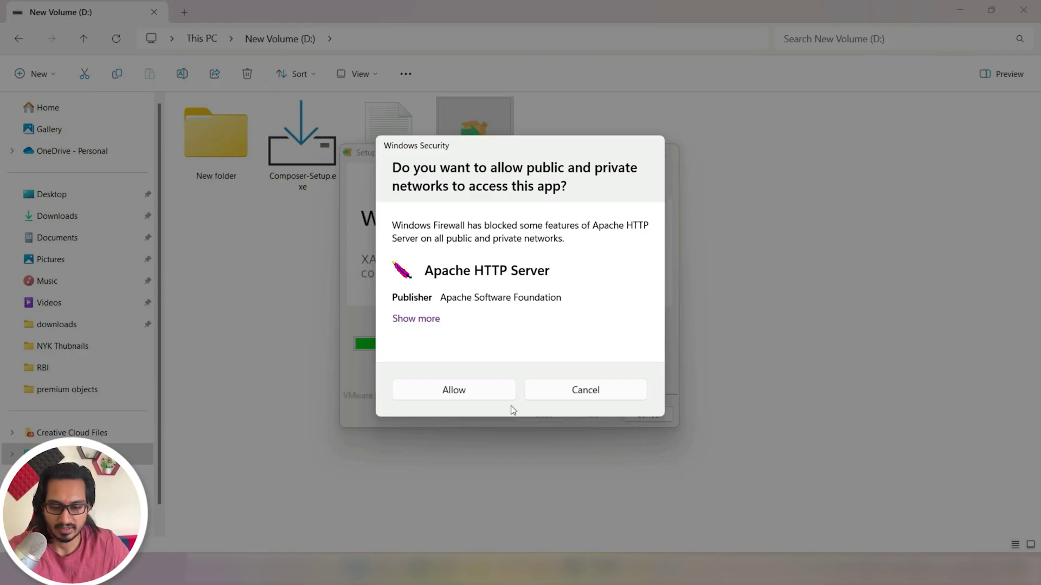
click(483, 396)
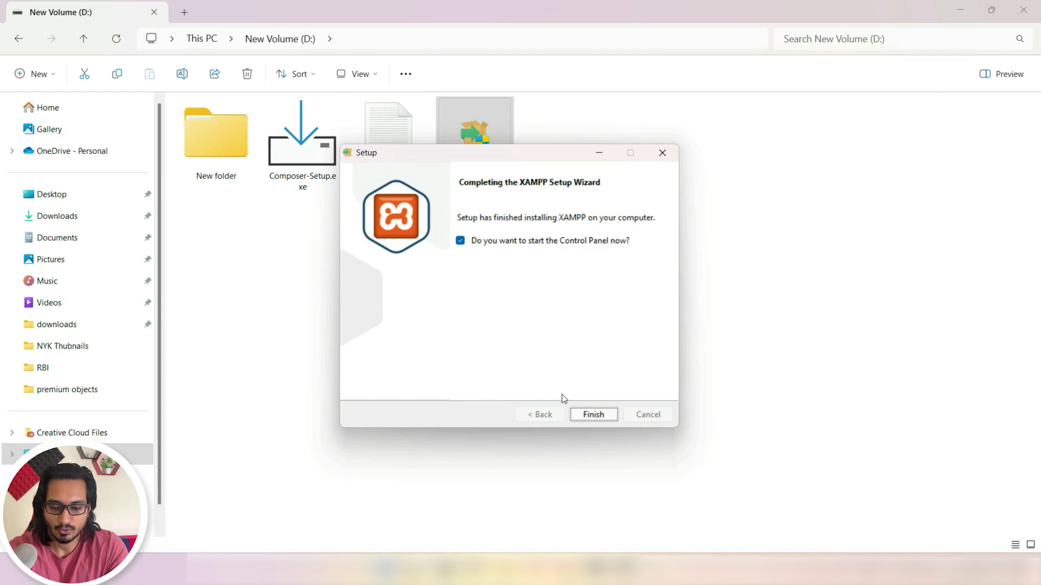
click(591, 416)
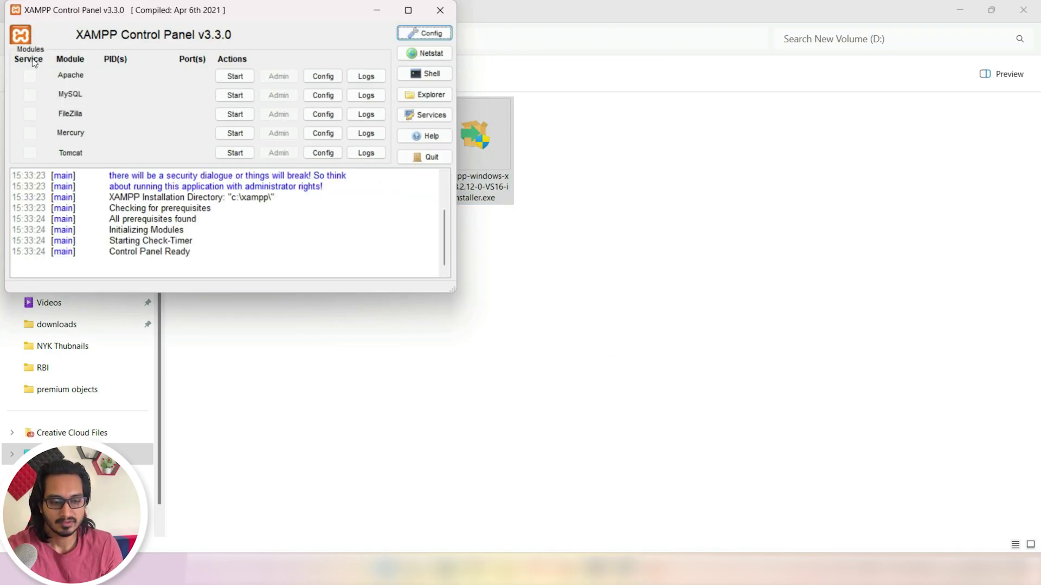
Start the Apache and MySQL modules in XAMPP, allowing mysqld.exe network access, and open the MySQL admin page.
drag(293, 13, 581, 154)
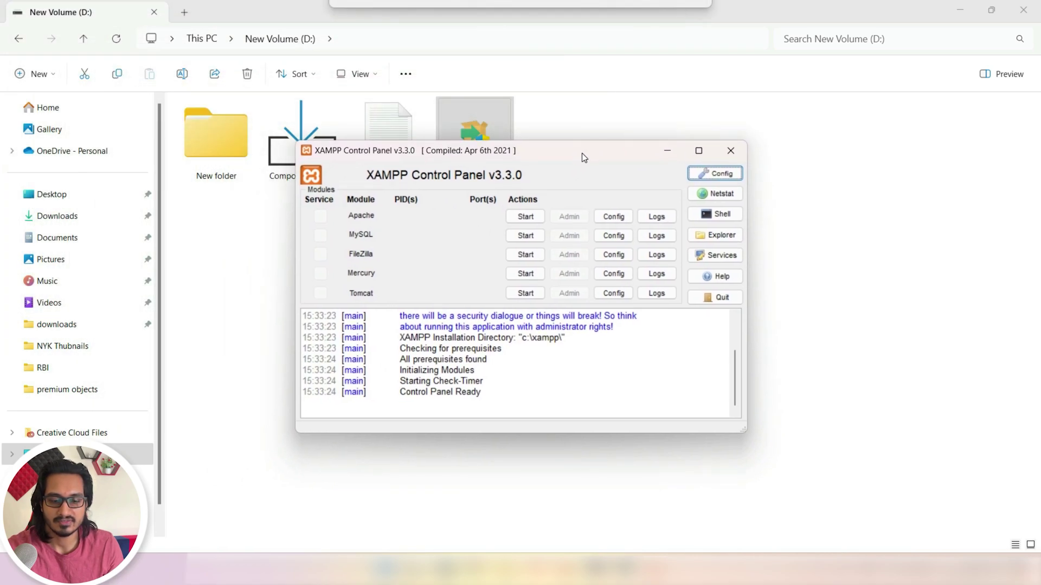
click(534, 218)
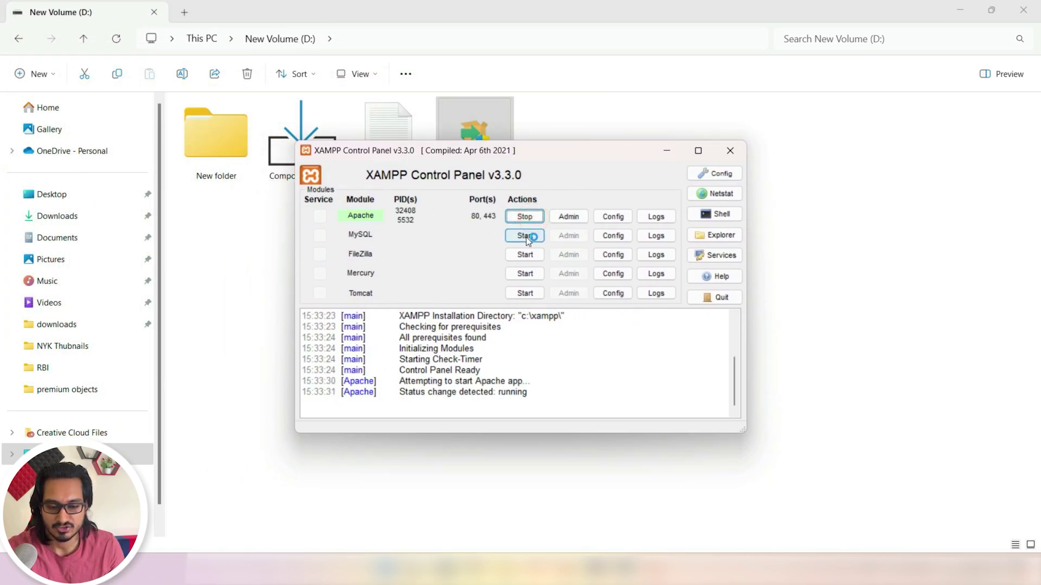
click(526, 236)
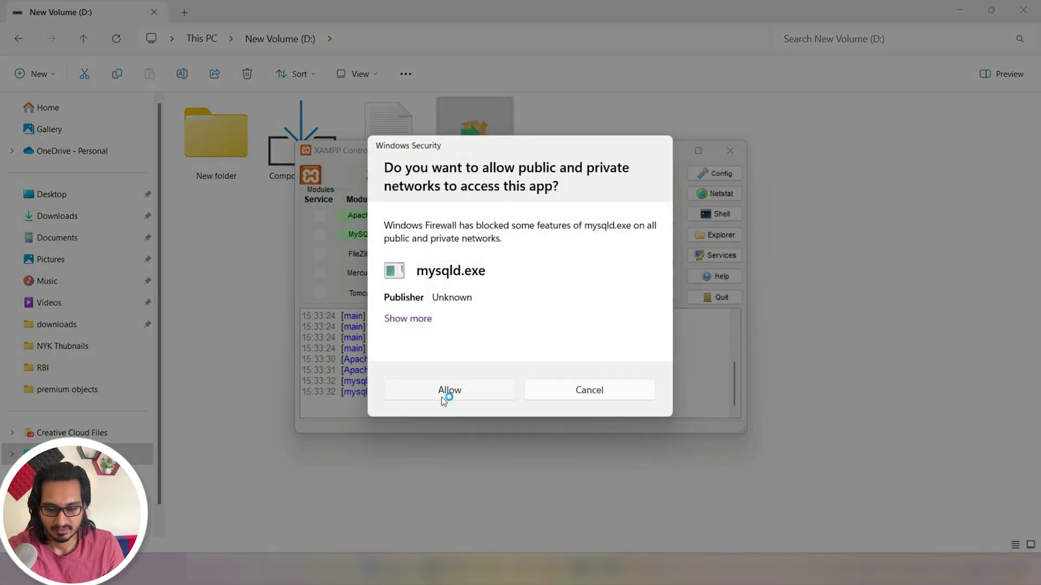
click(441, 397)
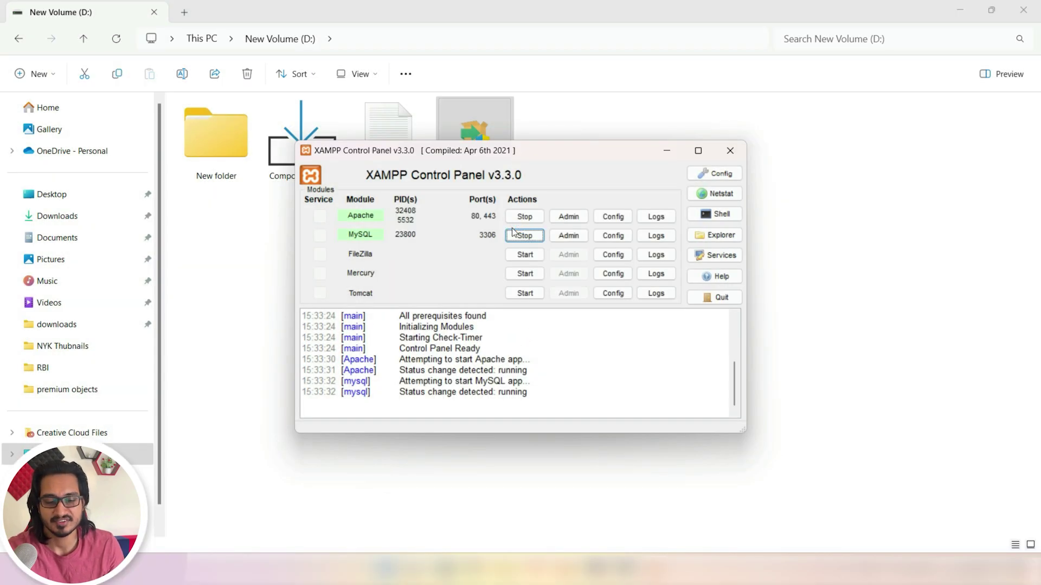
click(568, 237)
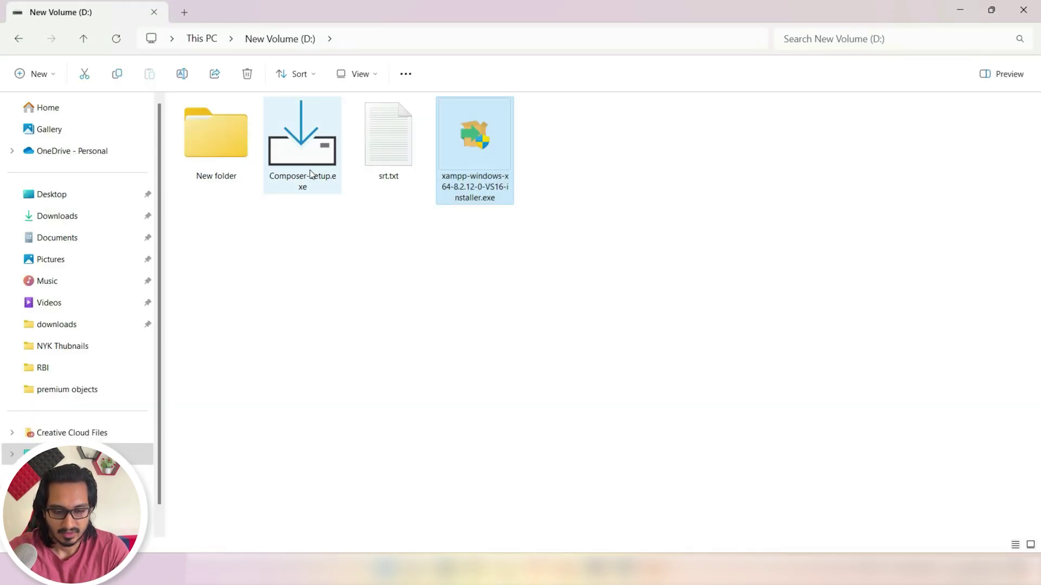
Launch Composer-Setup.exe from drive D:, choose installation for all users, turn on Developer mode, and continue to the PHP settings check.
click(315, 171)
click(310, 171)
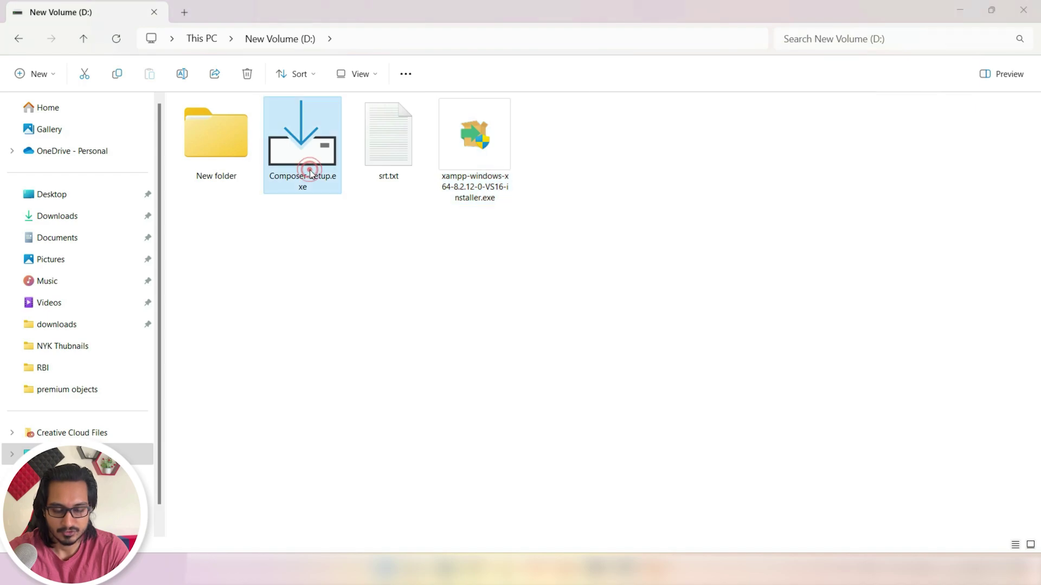
click(522, 268)
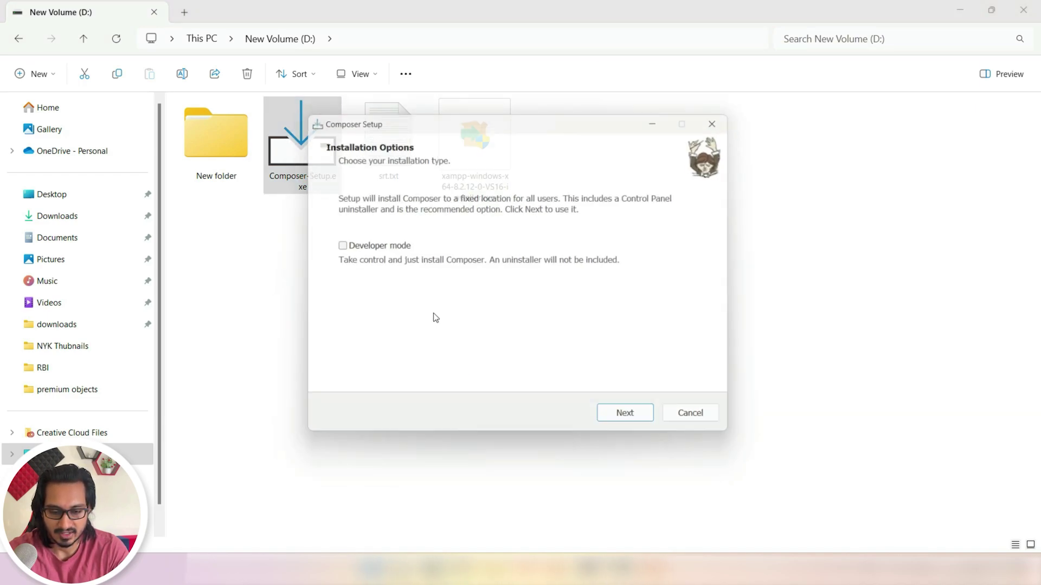
click(390, 247)
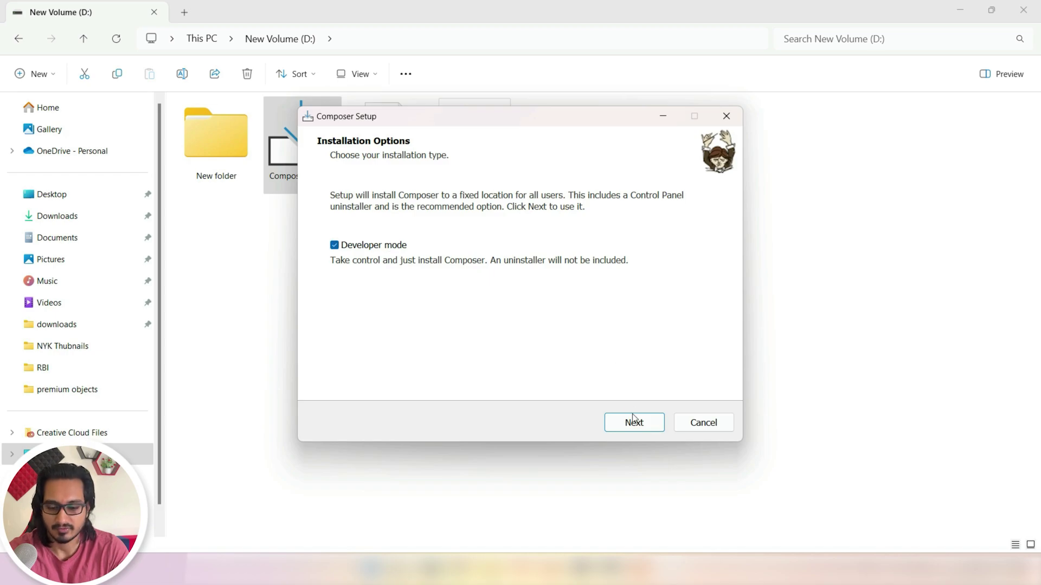
click(633, 422)
click(634, 423)
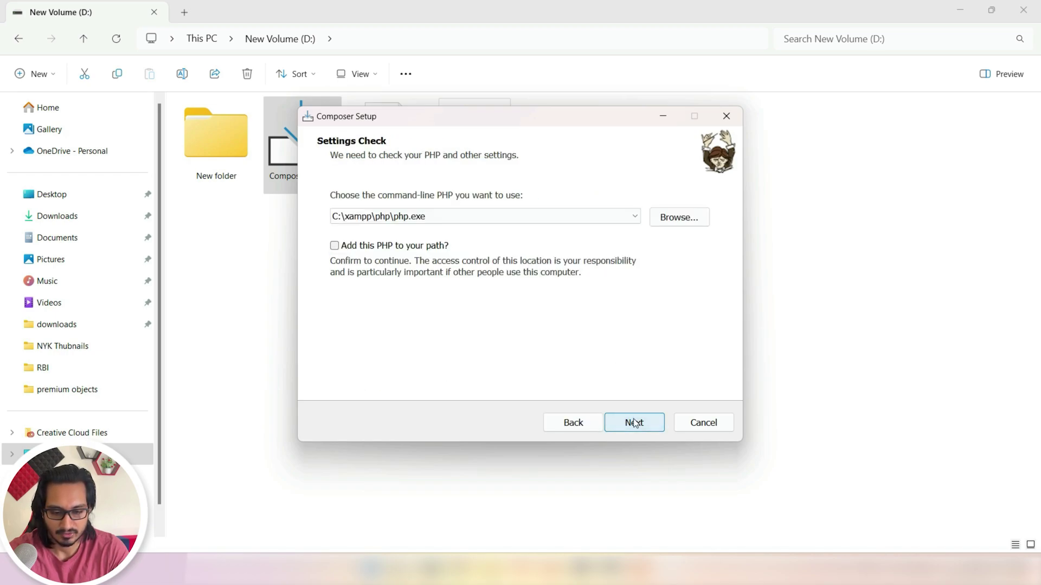
Install Composer using C:\xampp\php\php.exe with that PHP added to the path and no proxy, and finish the setup.
click(341, 250)
click(340, 249)
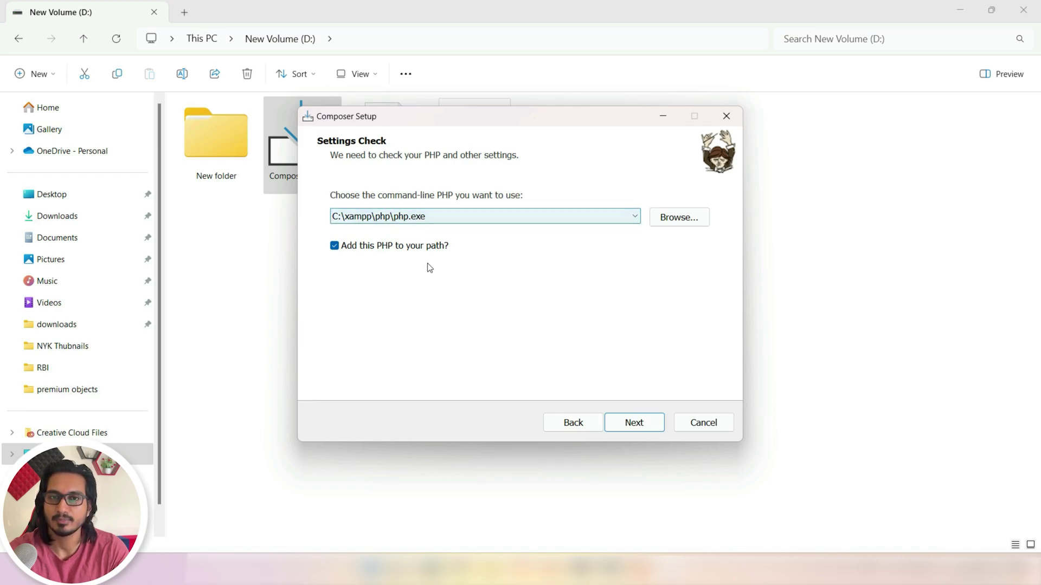
click(638, 429)
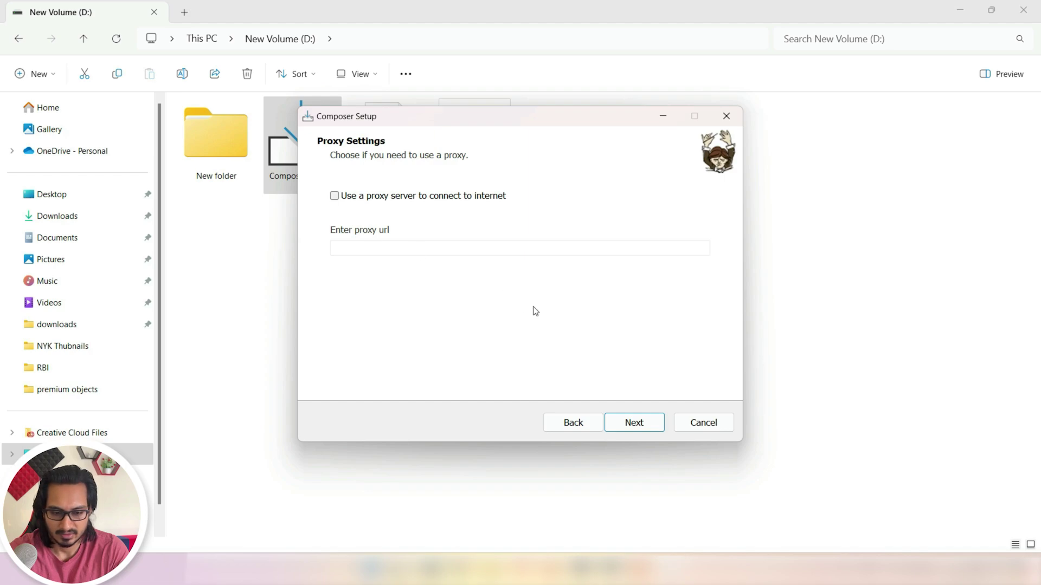
click(655, 422)
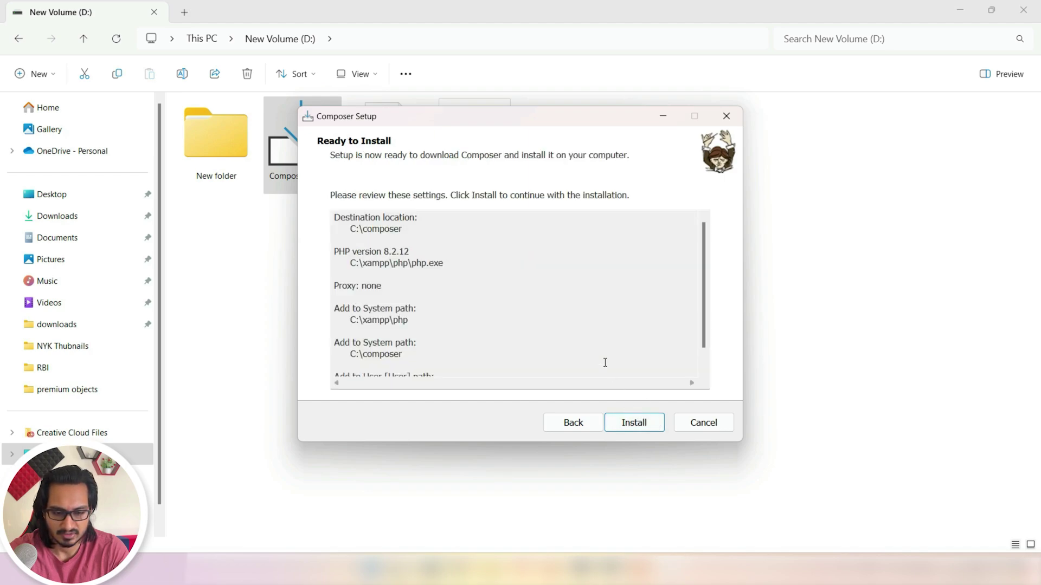
scroll(554, 305, down, 1)
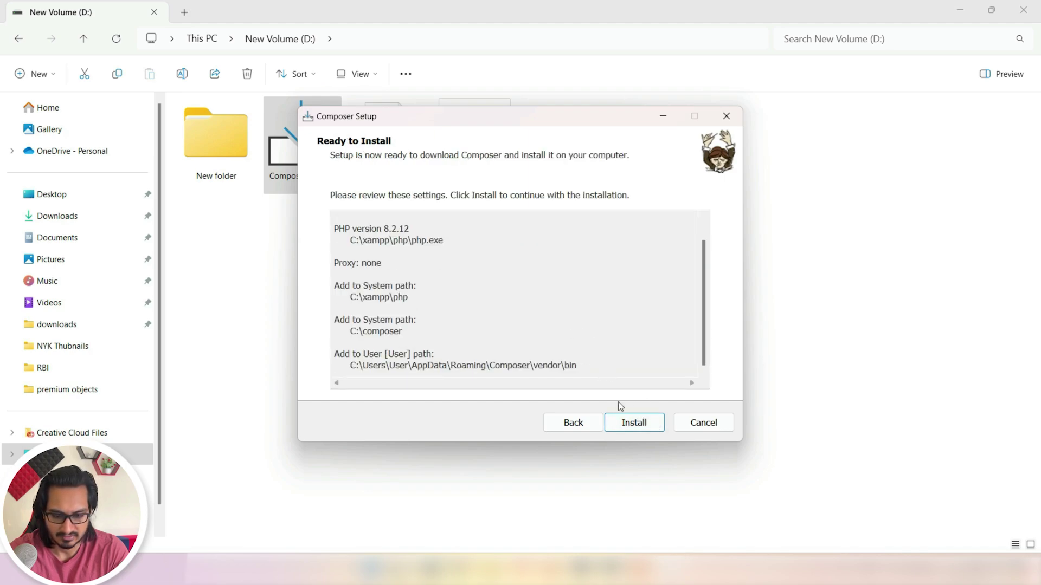
click(634, 428)
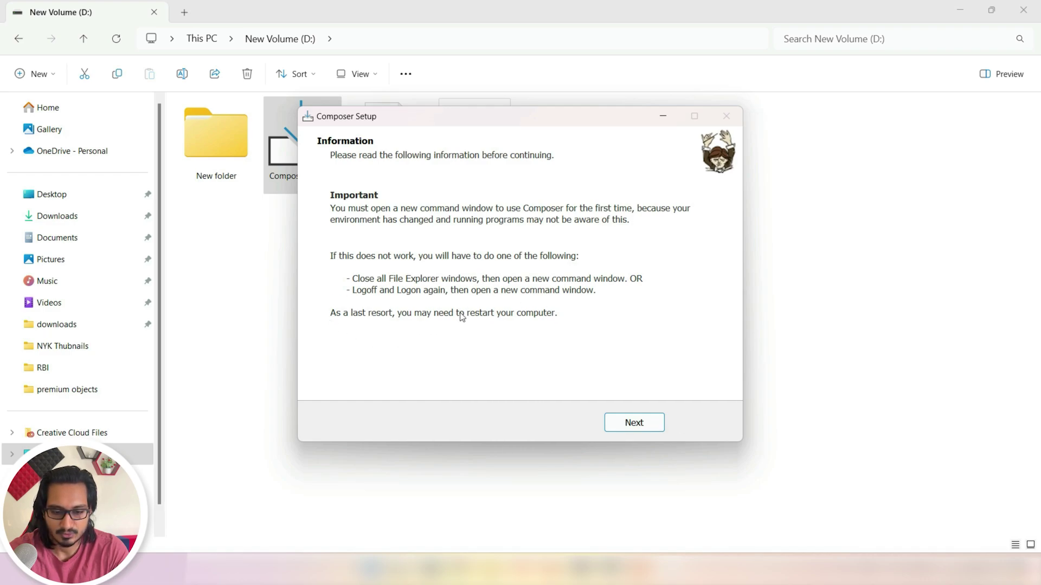
click(657, 426)
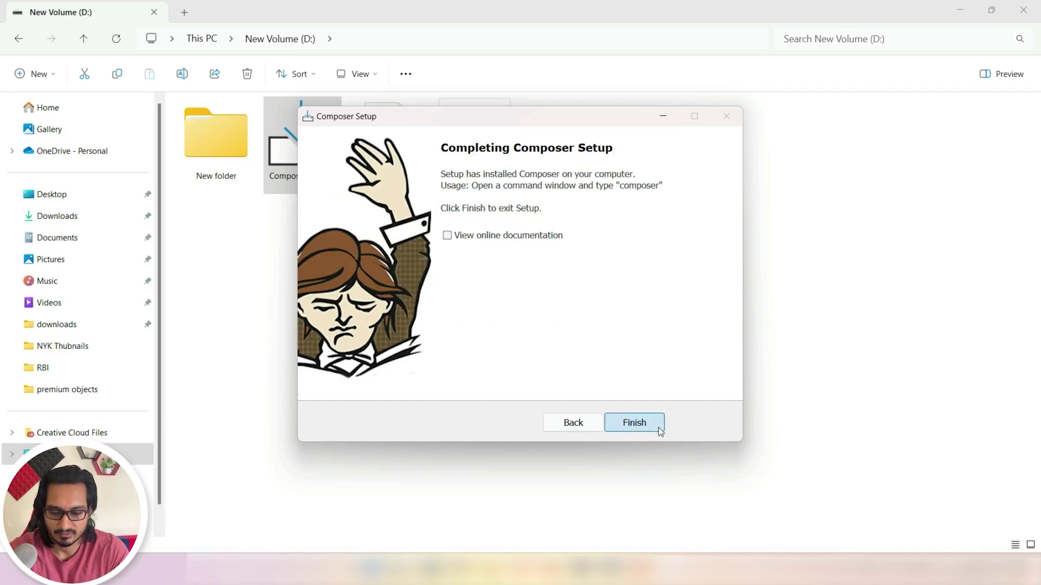
click(658, 427)
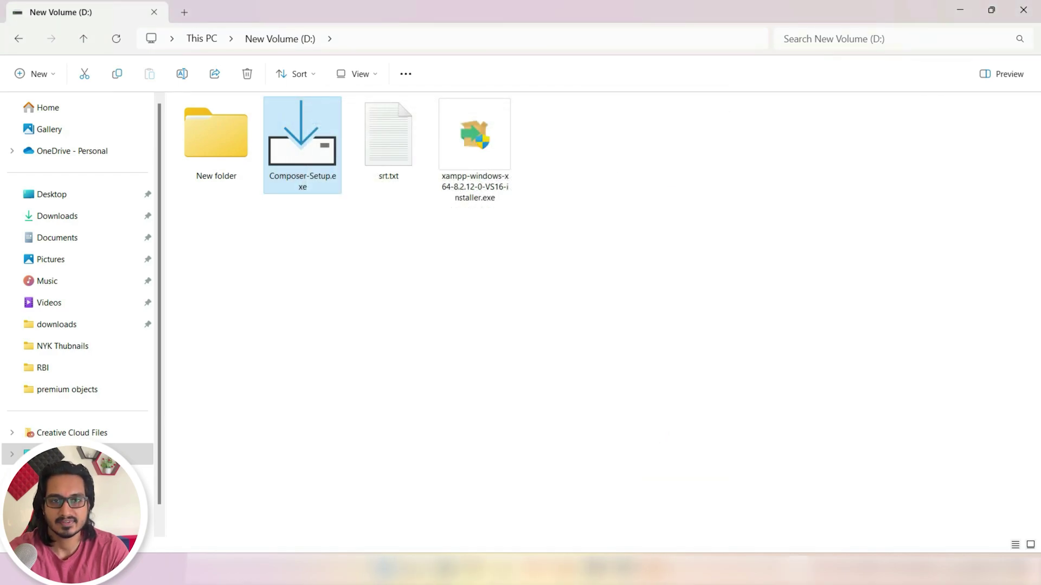
Open the XAMPP Control Panel, start the MySQL and Apache modules, and open the MySQL admin page.
click(485, 327)
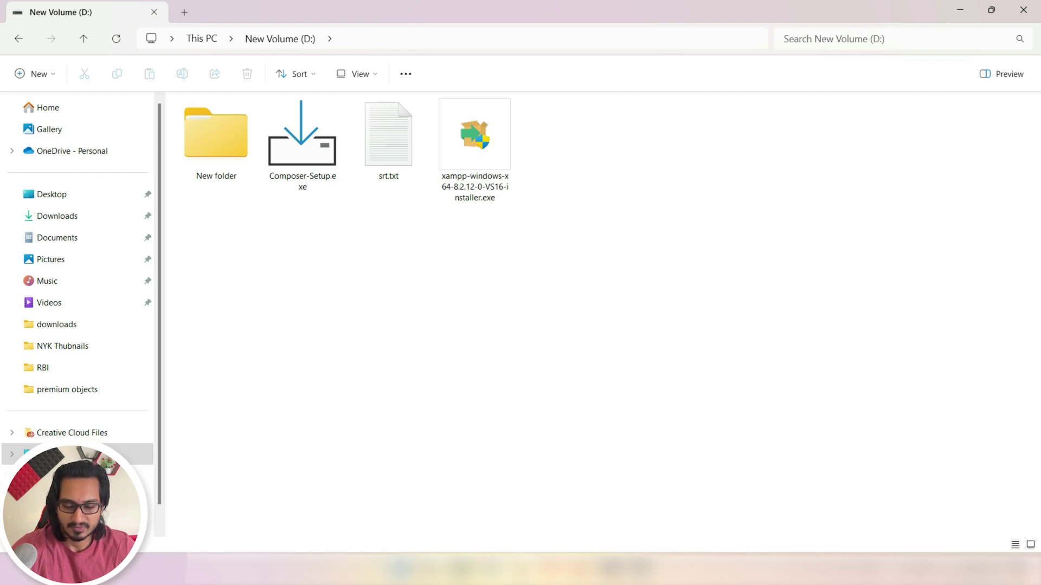
key(super)
text(xamp)
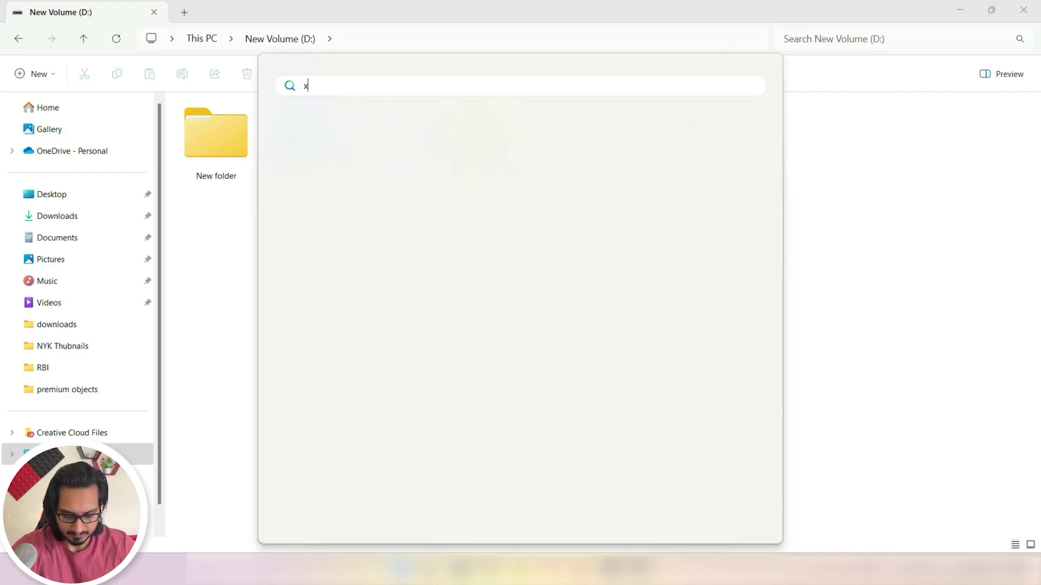
click(353, 188)
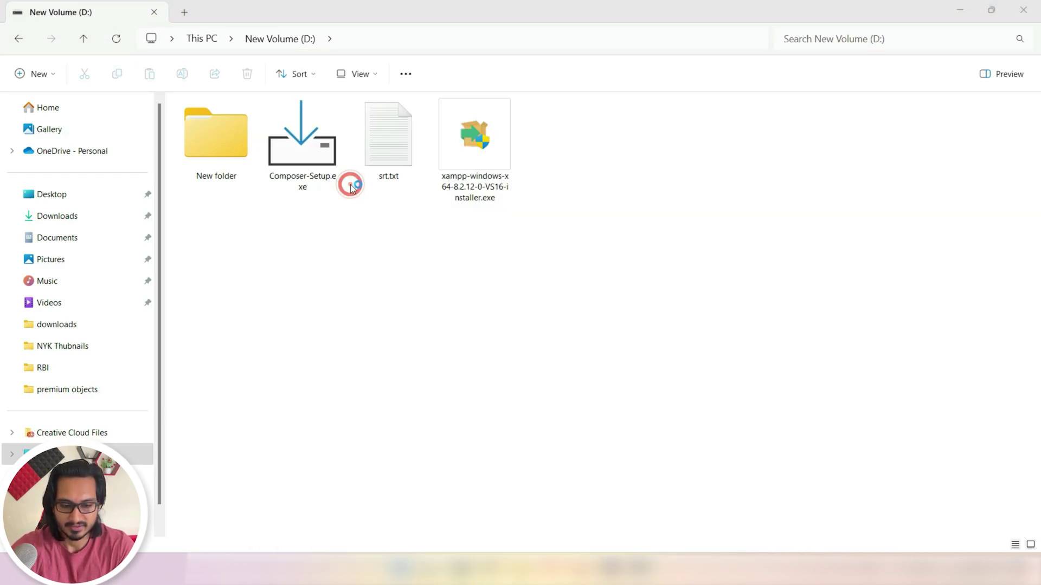
click(235, 95)
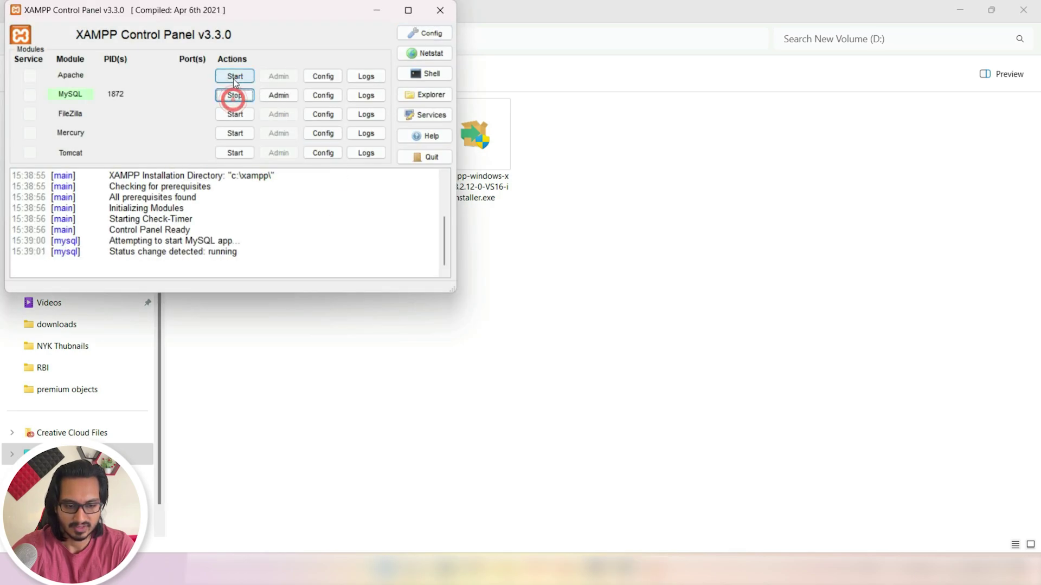
click(235, 76)
click(288, 95)
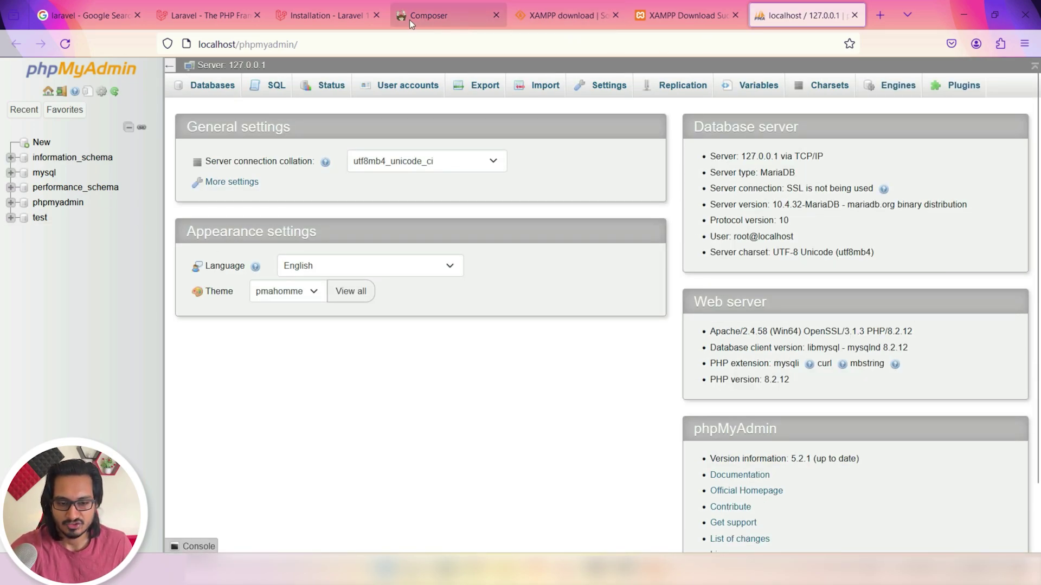
Close the Composer and XAMPP download browser tabs and return to the Laravel 11.x installation documentation.
click(495, 16)
click(492, 16)
middle_click(492, 16)
click(319, 23)
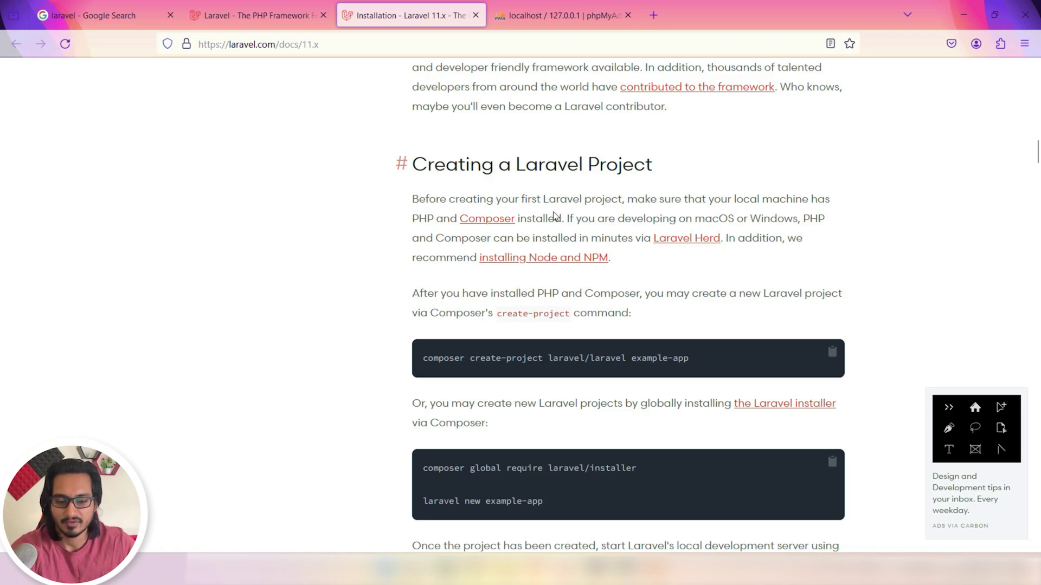
Review the commands under Creating a Laravel Project and copy "composer global require laravel/installer".
drag(424, 359, 712, 351)
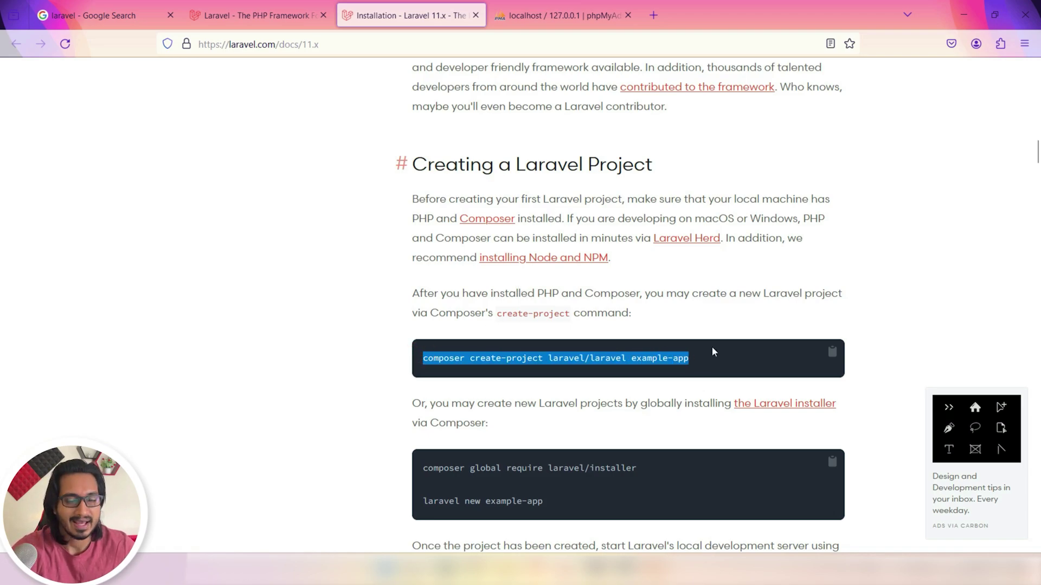
click(420, 470)
drag(420, 471, 651, 467)
key(ctrl+c)
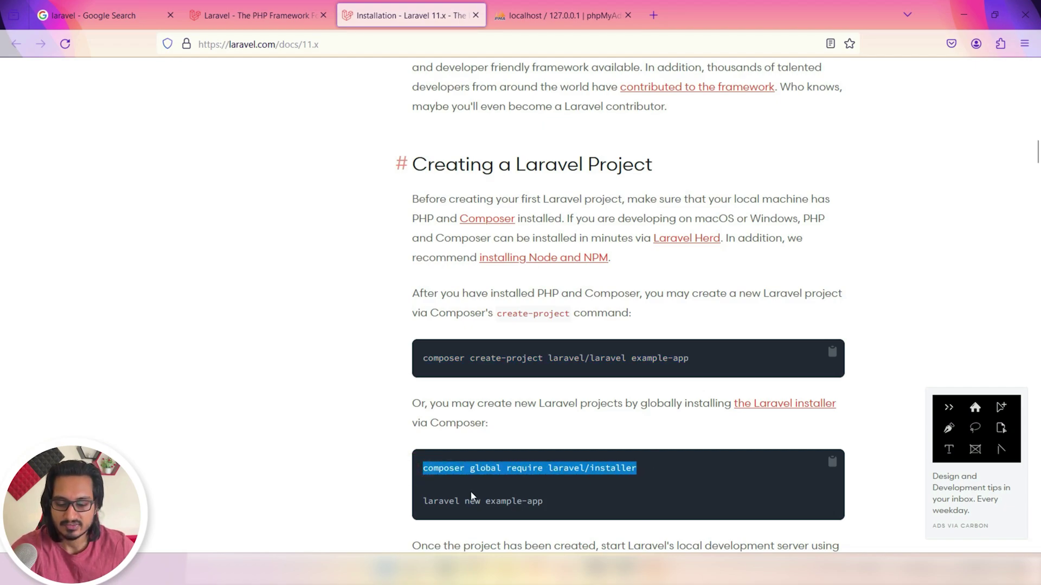
drag(421, 503, 568, 504)
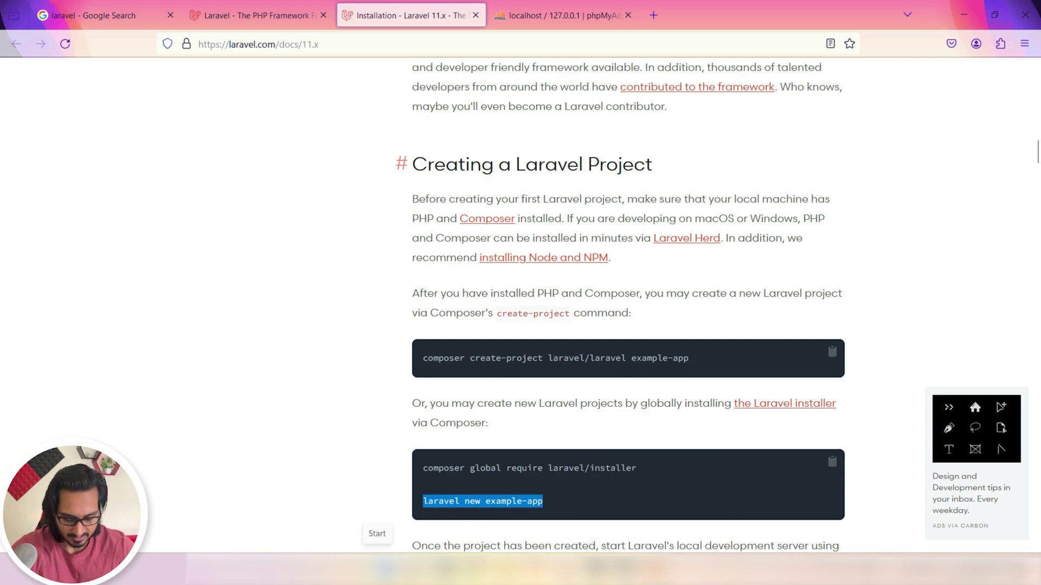
Open Command Prompt and run "composer global require laravel/installer" to install the Laravel installer globally.
click(384, 567)
text(cmd)
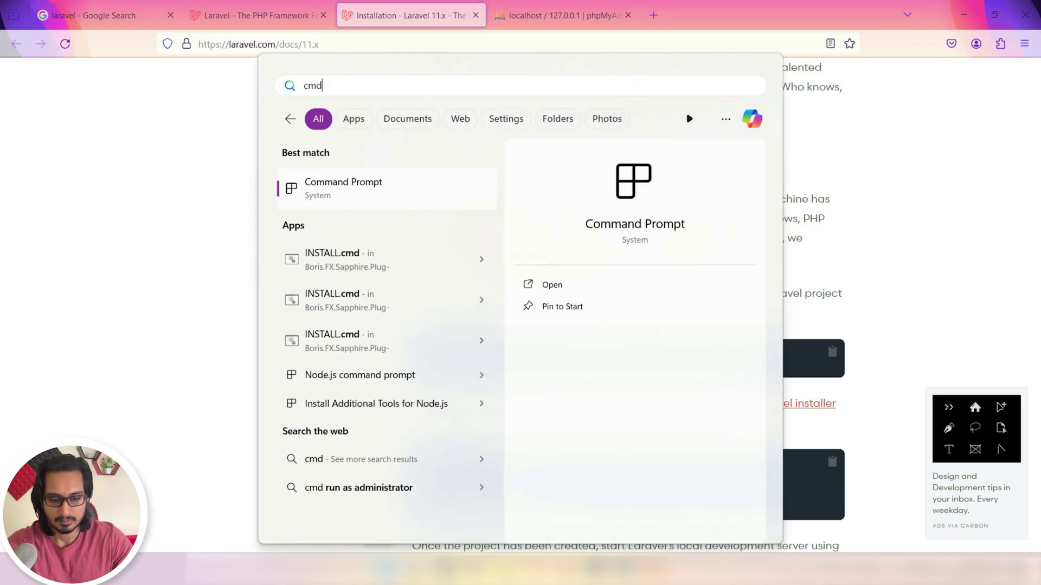
click(337, 189)
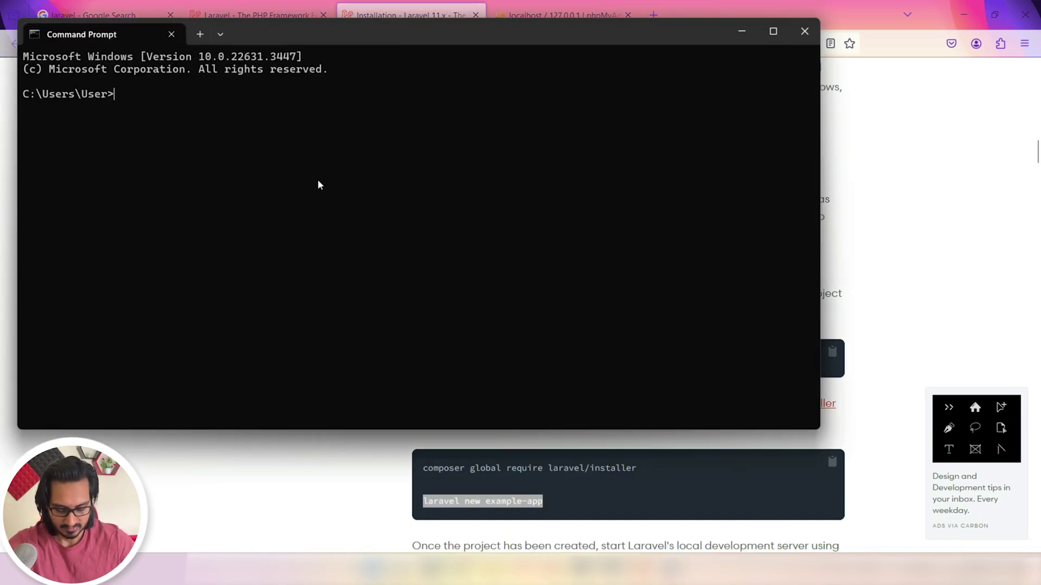
key(ctrl+v)
key(Return)
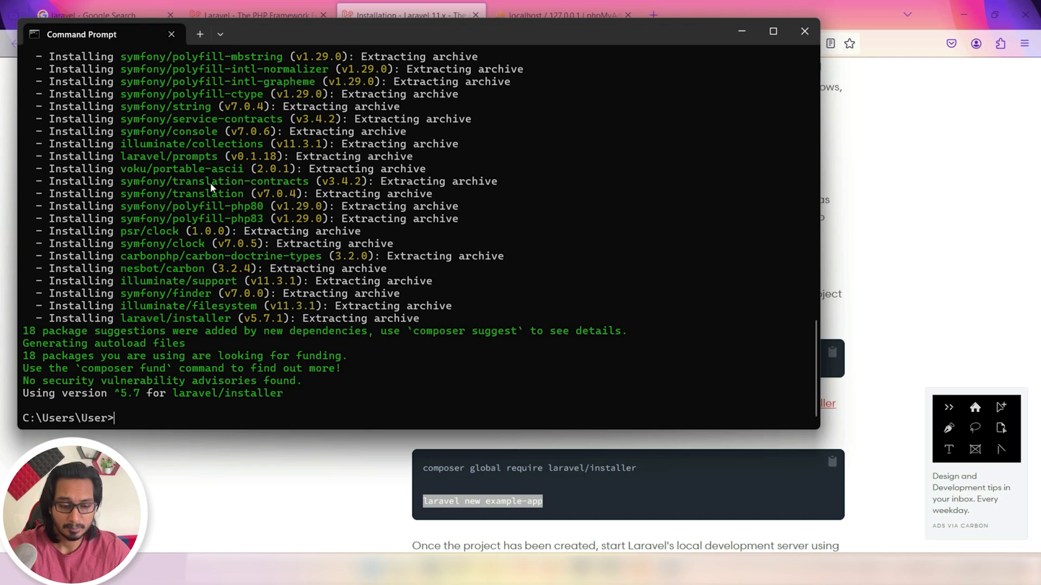
Examine the "laravel new example-app" command in the Laravel docs alongside the Command Prompt.
click(569, 499)
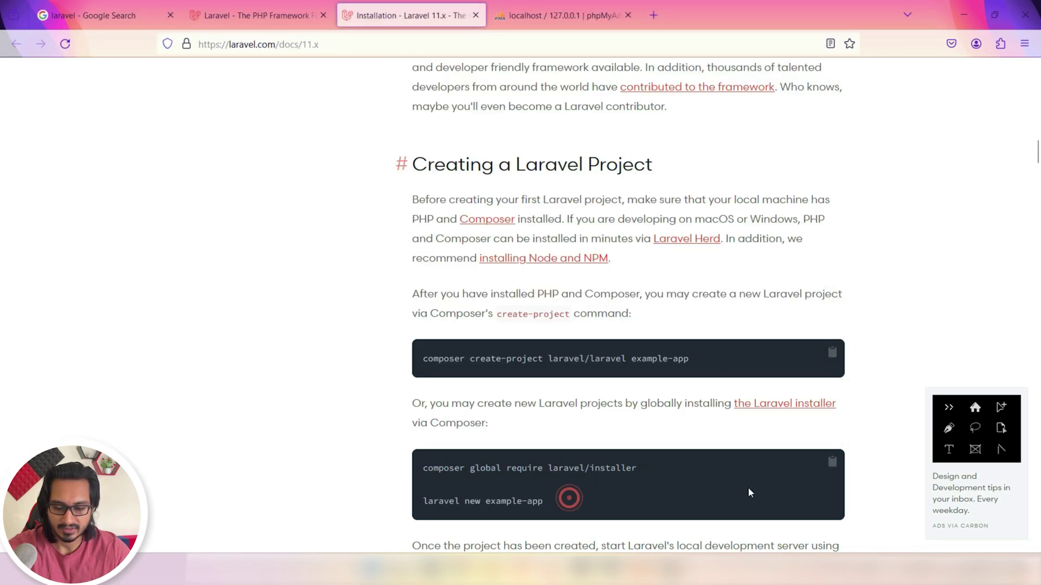
drag(553, 502, 422, 511)
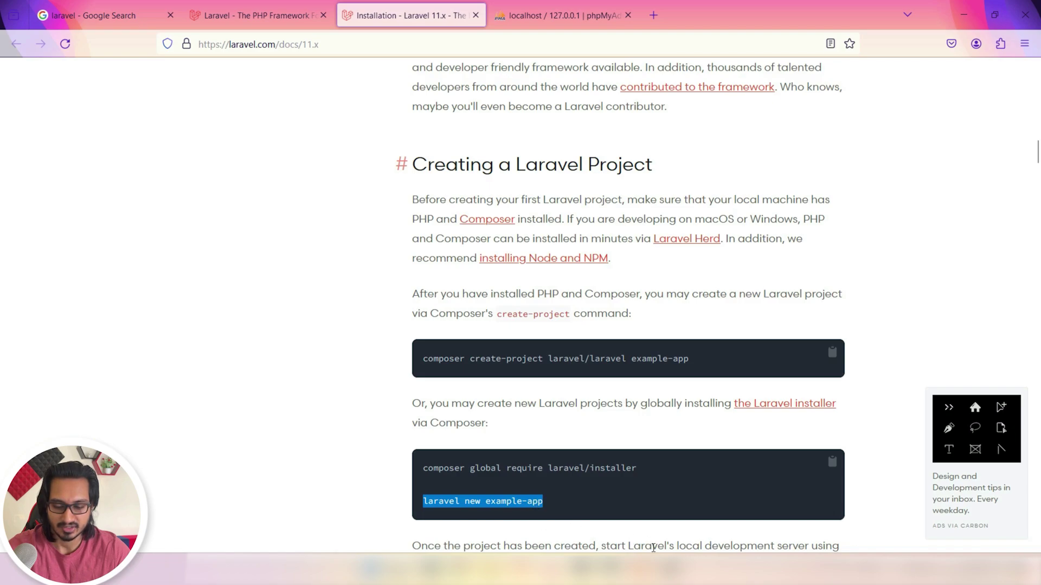
click(674, 572)
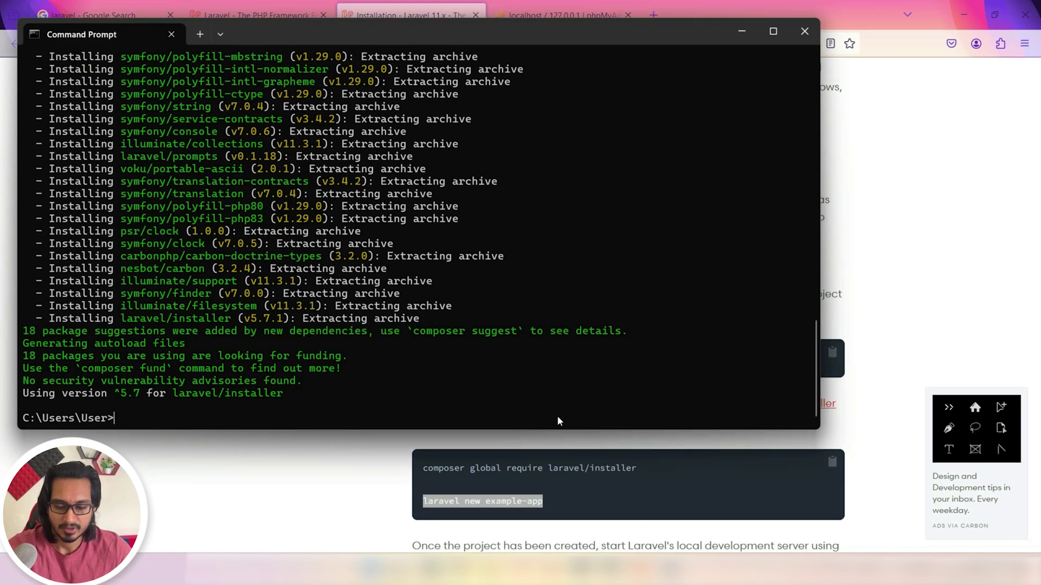
click(329, 454)
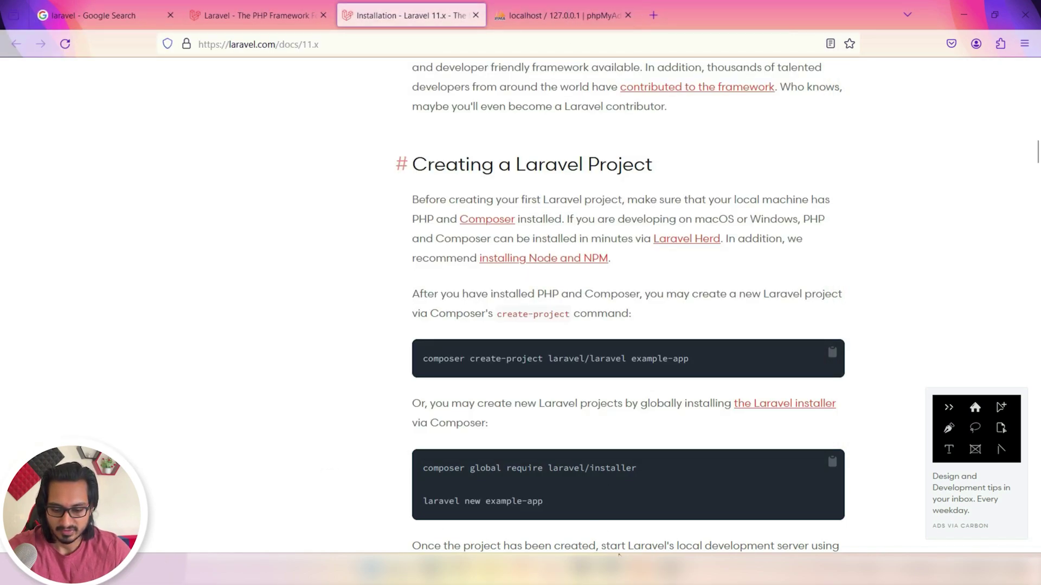
Switch to the XAMPP Control Panel, open its installation folder C:\xampp, and go into the htdocs folder.
click(640, 566)
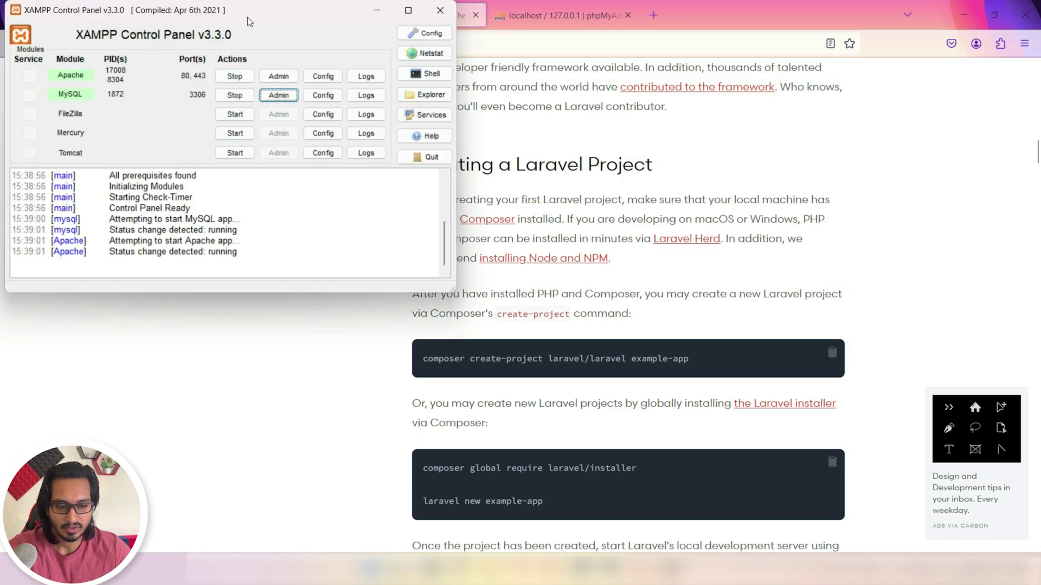
click(435, 144)
click(528, 162)
click(531, 163)
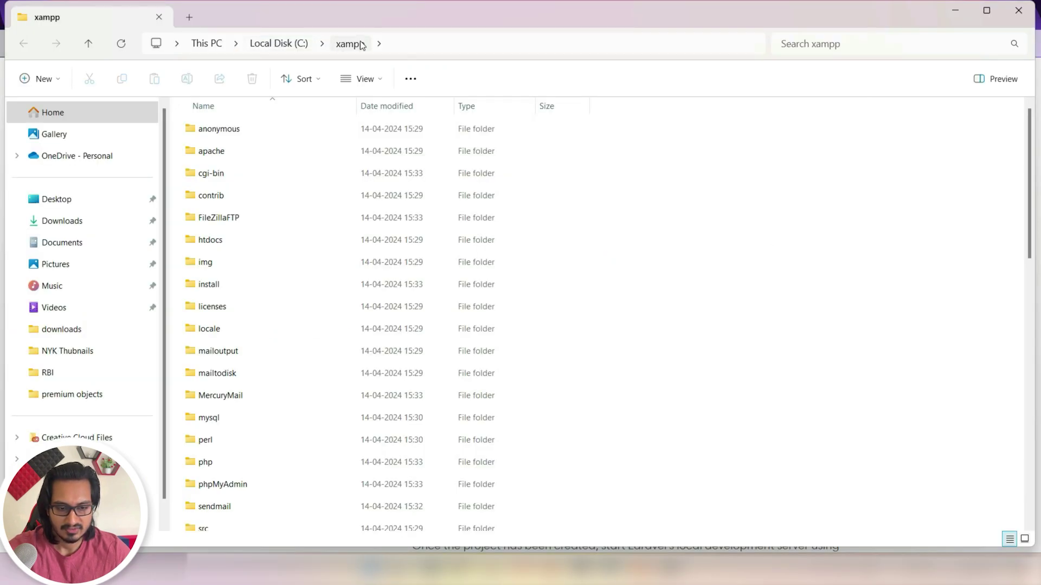
double_click(213, 242)
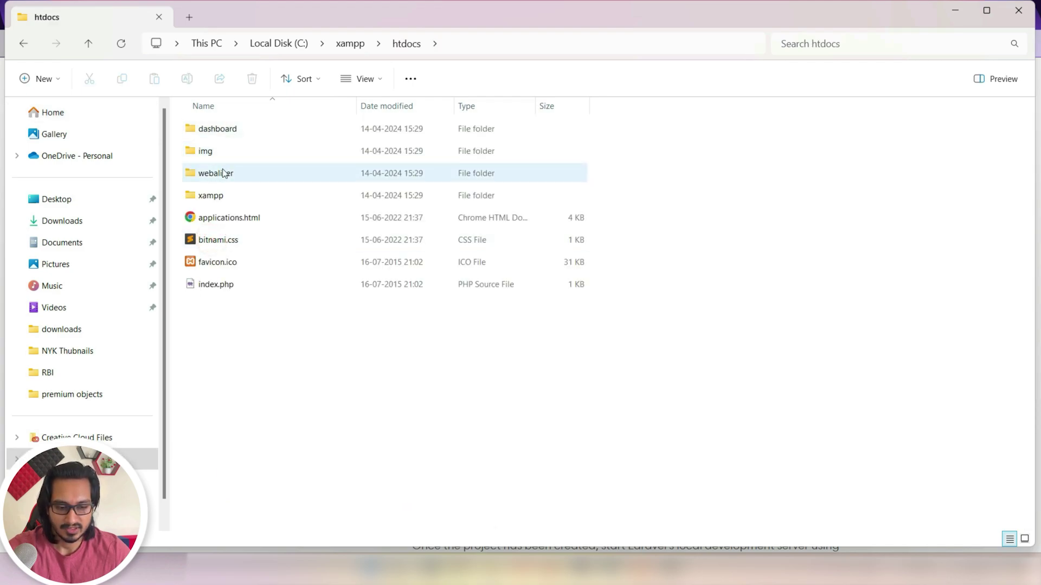
Create a new folder named laravelApps inside htdocs.
right_click(232, 339)
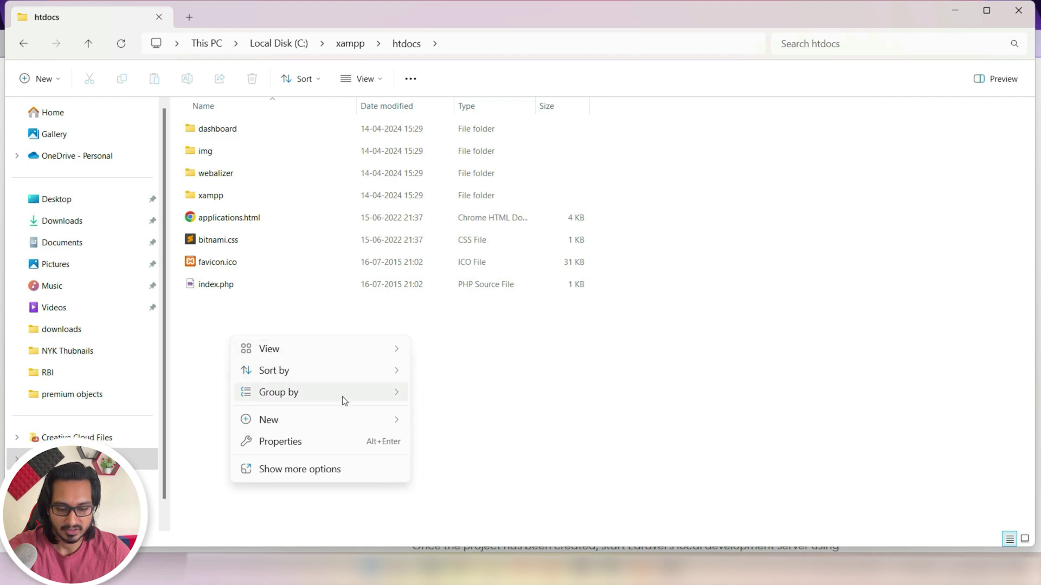
click(489, 133)
text(lar)
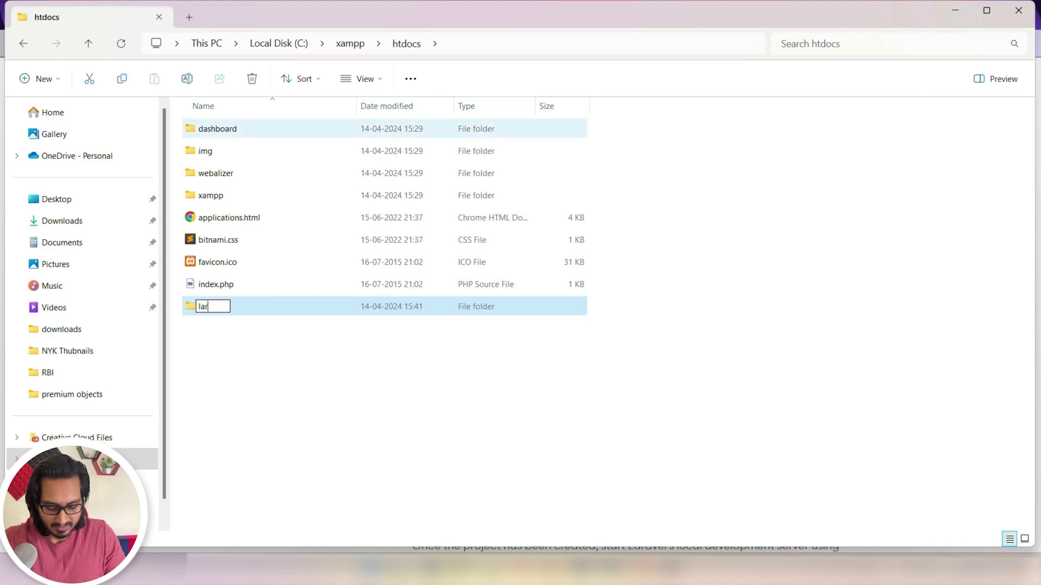
text(avelApps)
key(Return)
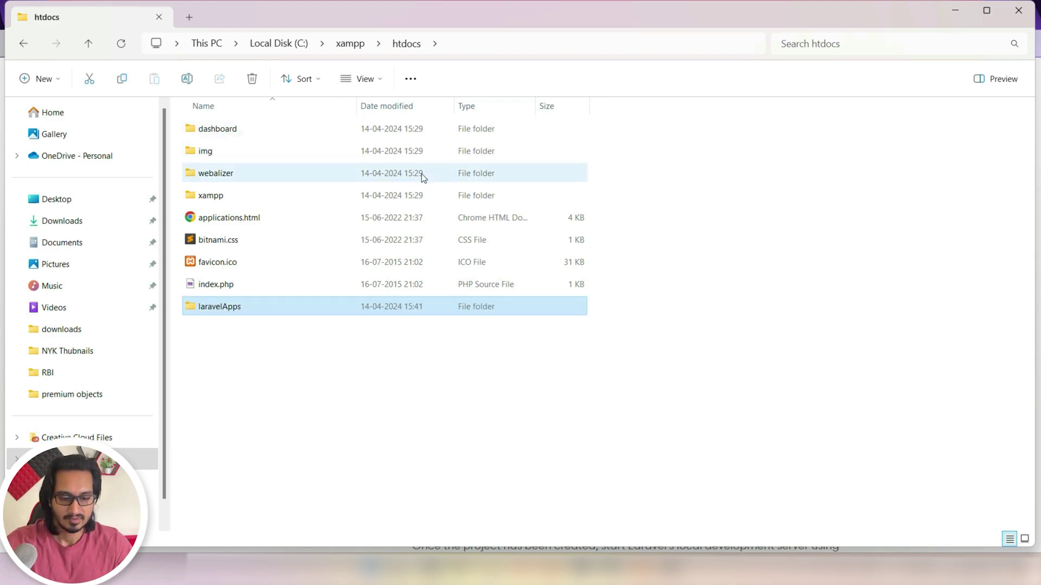
Go into the laravelApps folder and launch Command Prompt from that location.
double_click(268, 309)
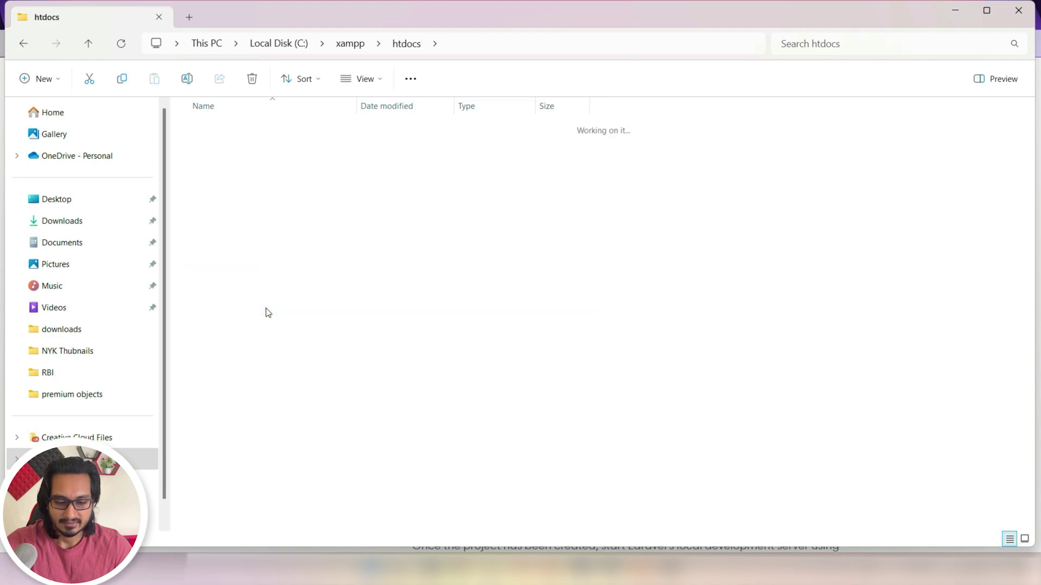
click(542, 45)
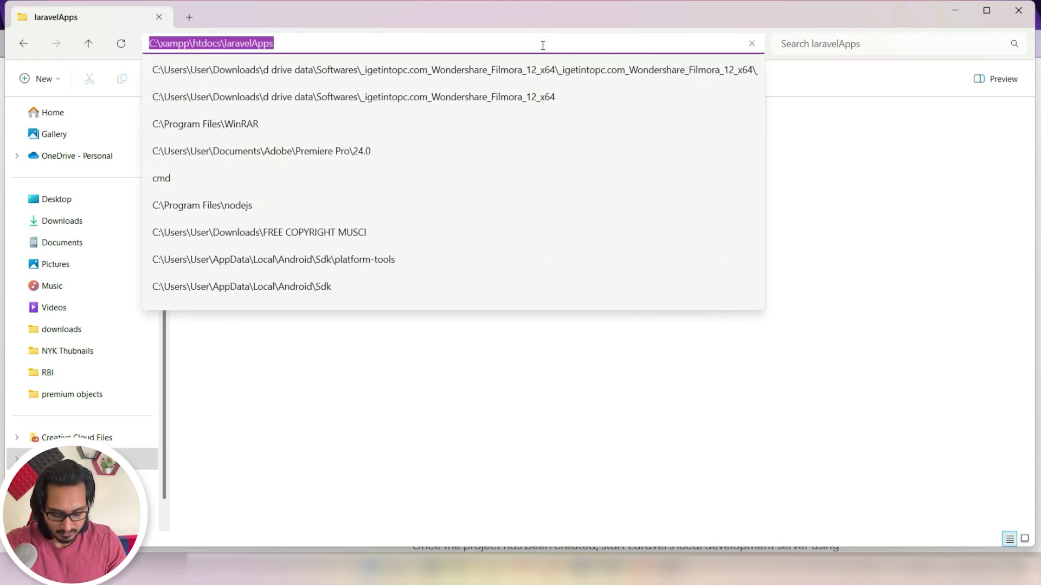
text(cmd)
key(Return)
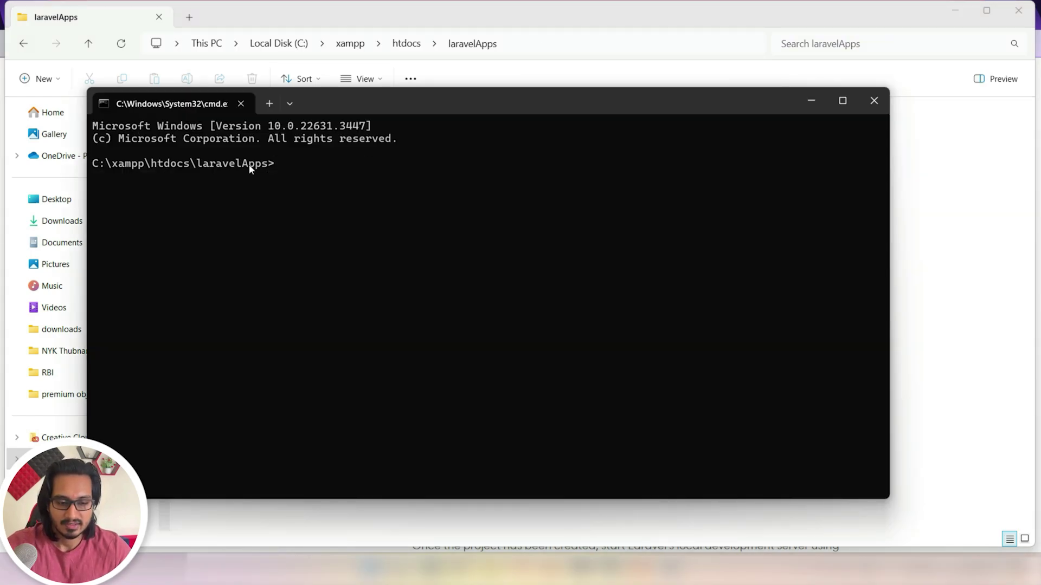
Run "laravel new gift-shop-app" in the laravelApps folder to start creating the project.
text(lar)
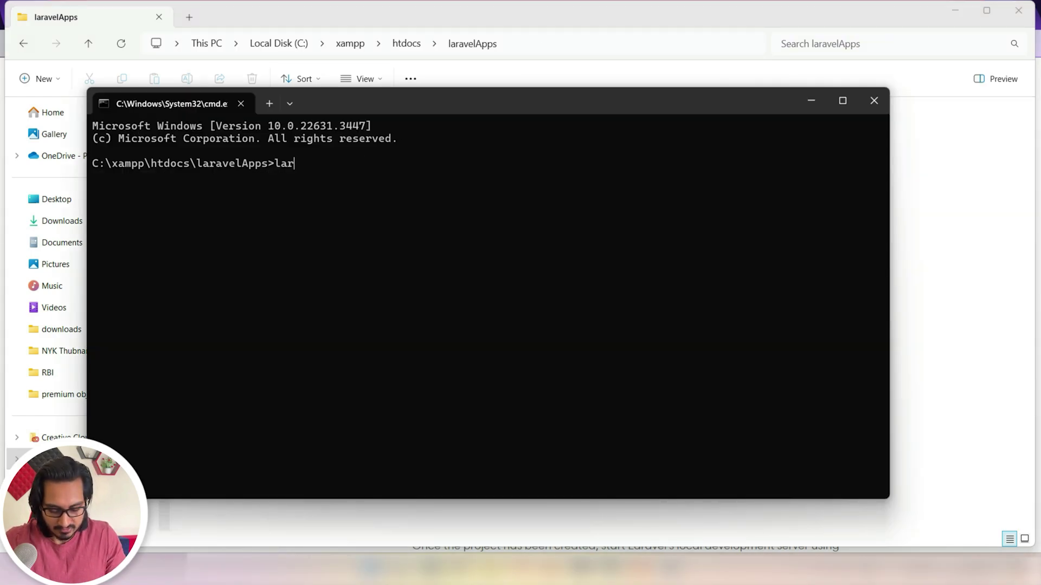
text(avel n)
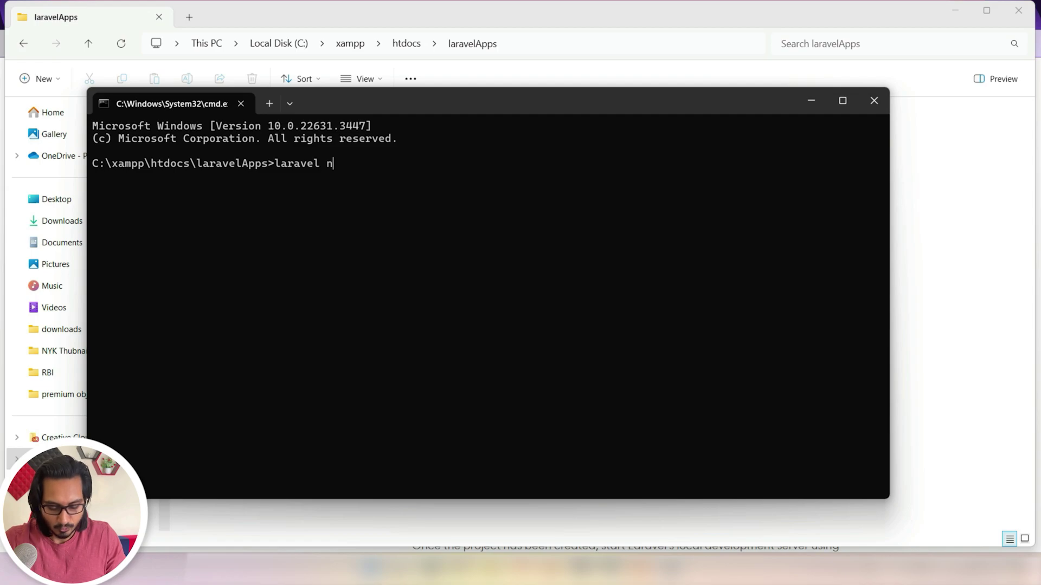
text(ew gift)
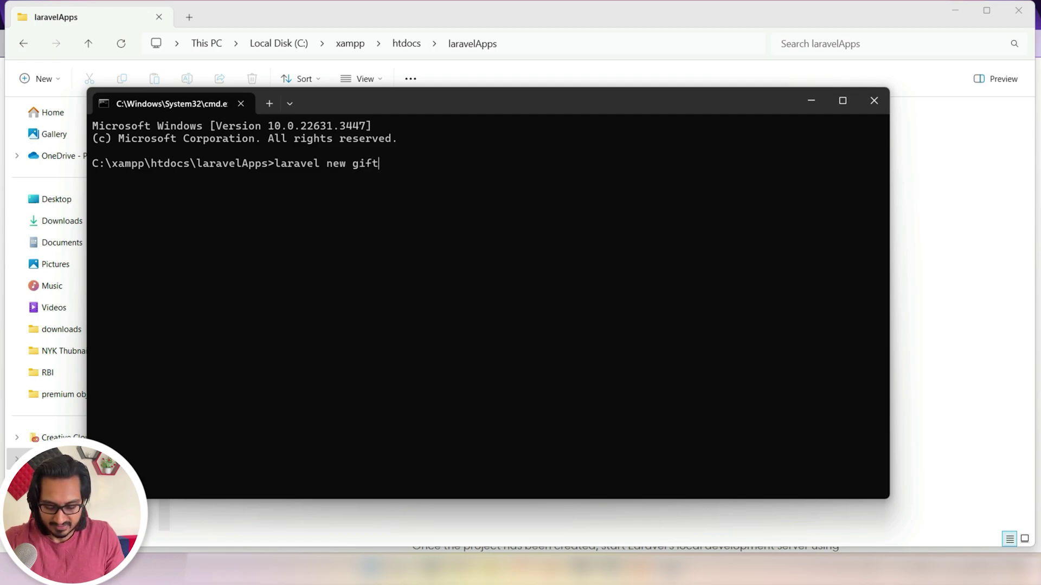
text(-shop-app)
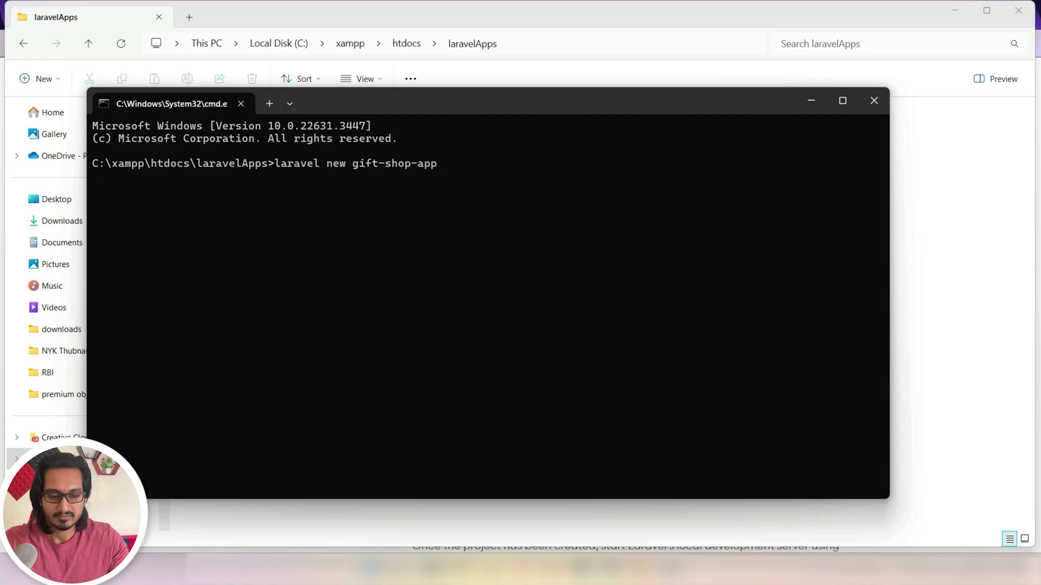
key(Return)
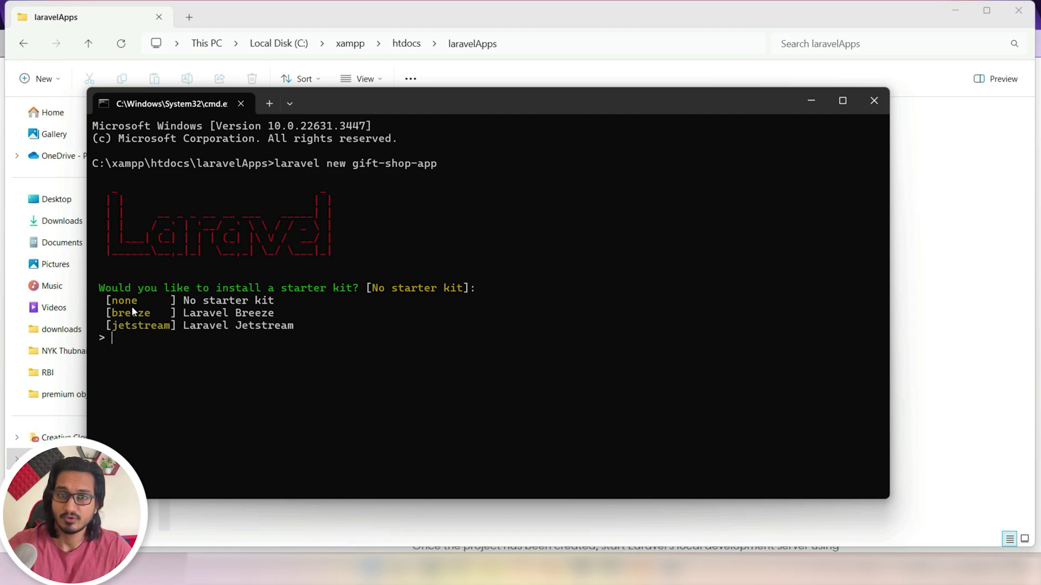
Answer the installer with "none" for the starter kit and 0 (Pest) for the testing framework.
text(none)
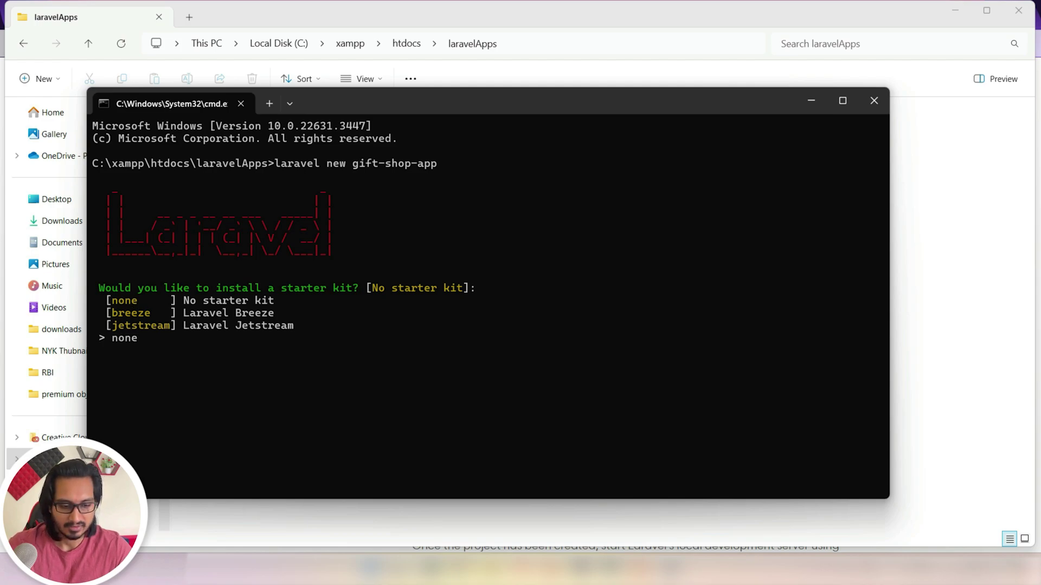
key(Return)
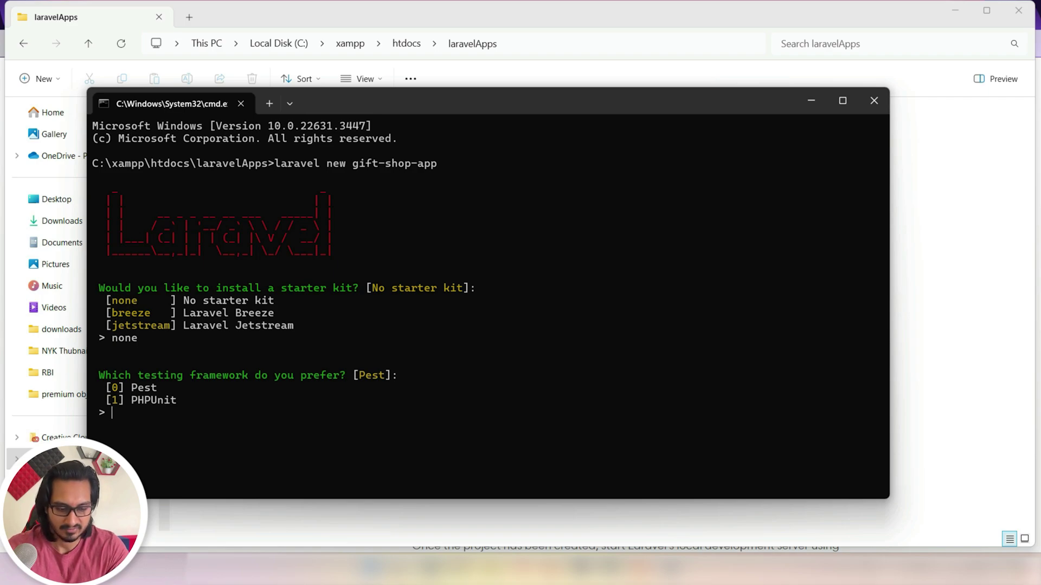
text(0)
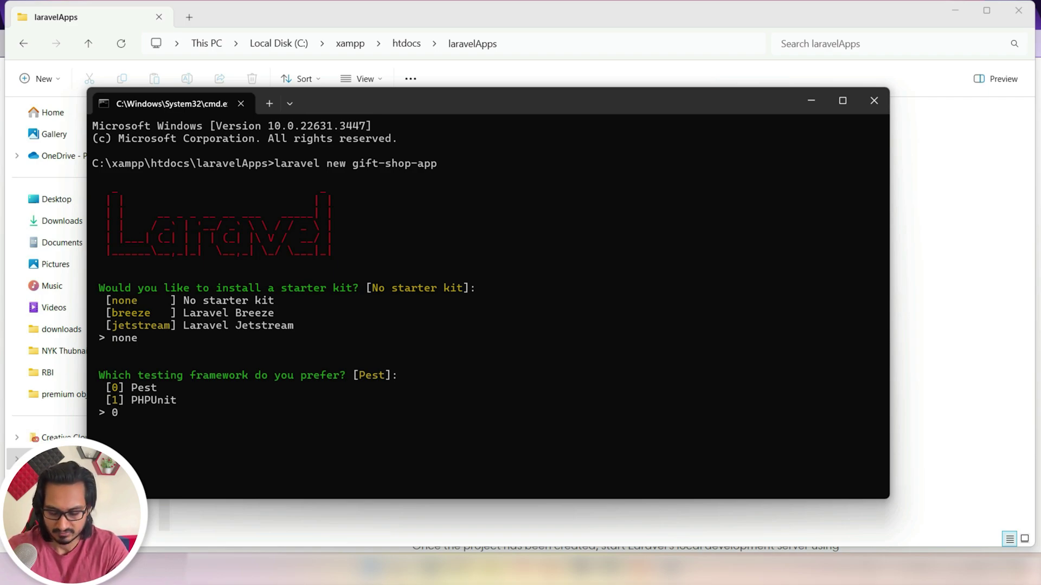
key(Return)
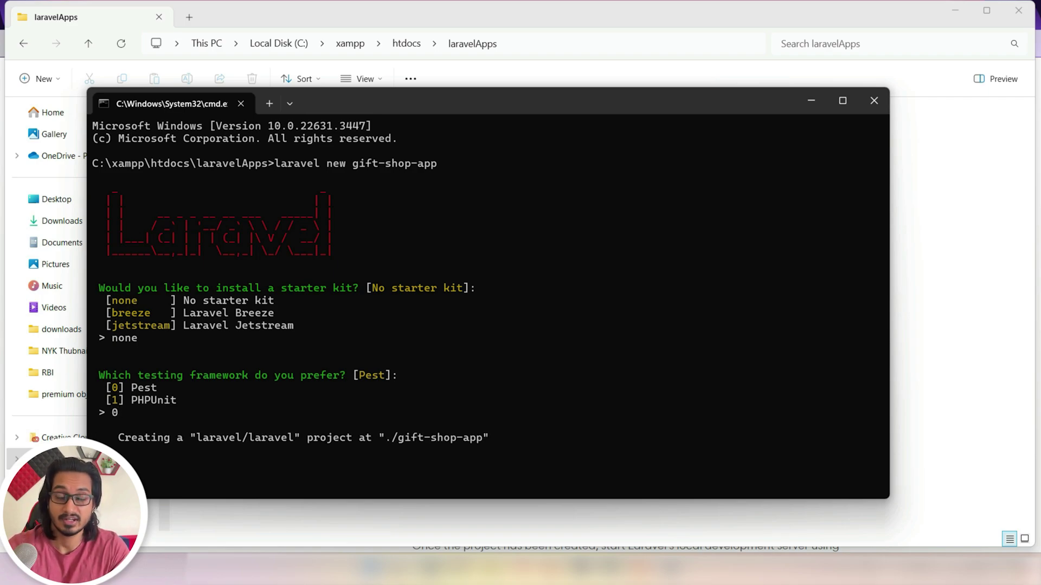
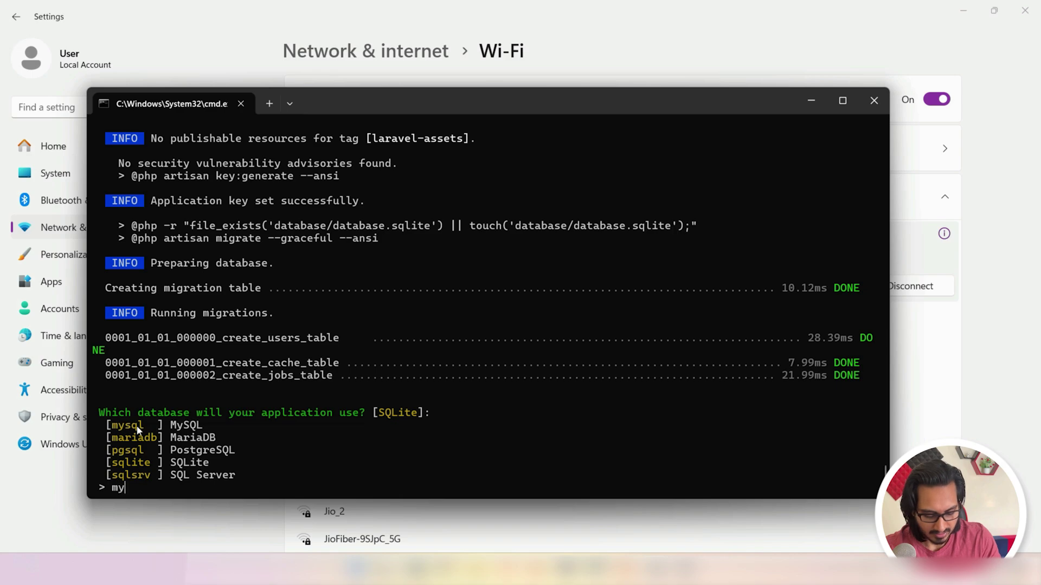
Choose mysql as the application's database, and accept running the default migrations and creating the gift_shop_app database.
key(BackSpace)
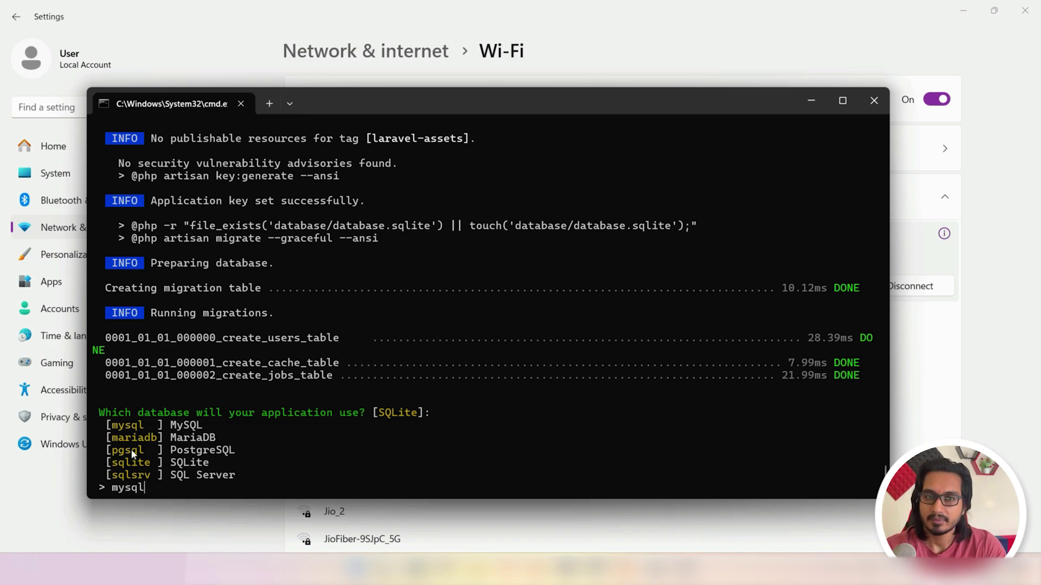
key(Return)
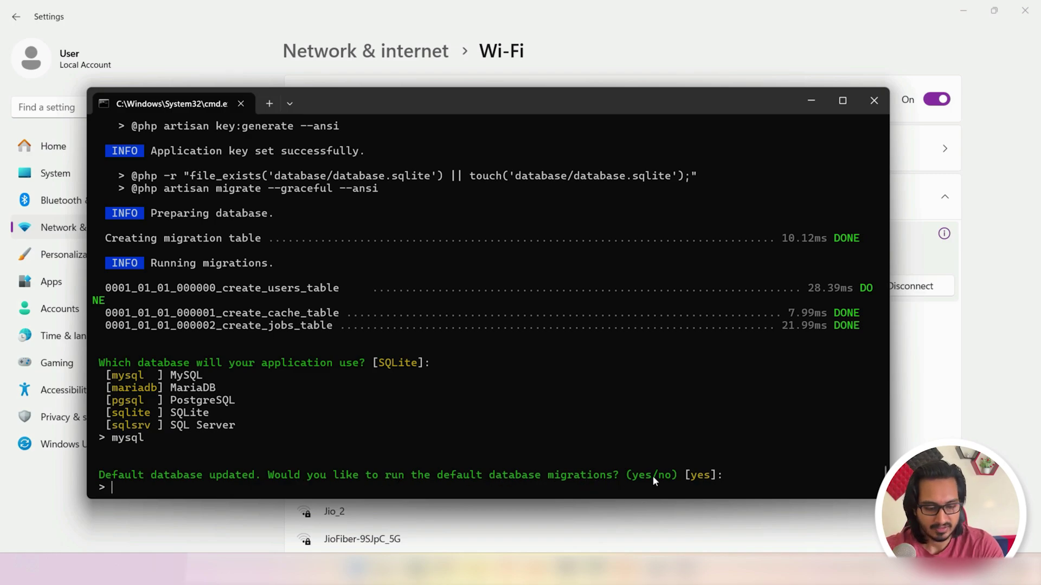
key(Return)
key(Return)
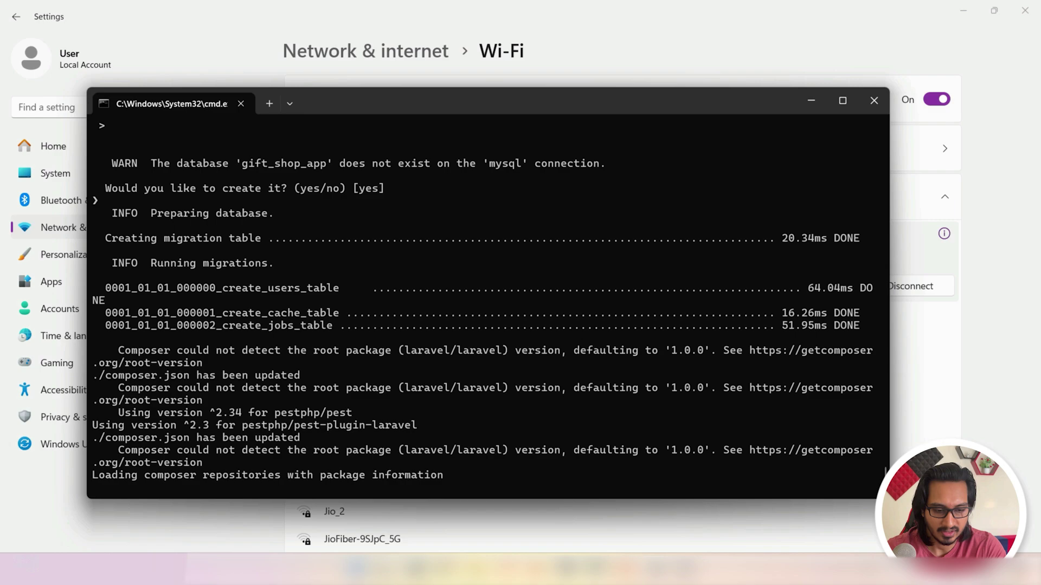
Review the migration output, and examine the gift_shop_app database's tables in phpMyAdmin.
scroll(241, 322, up, 2)
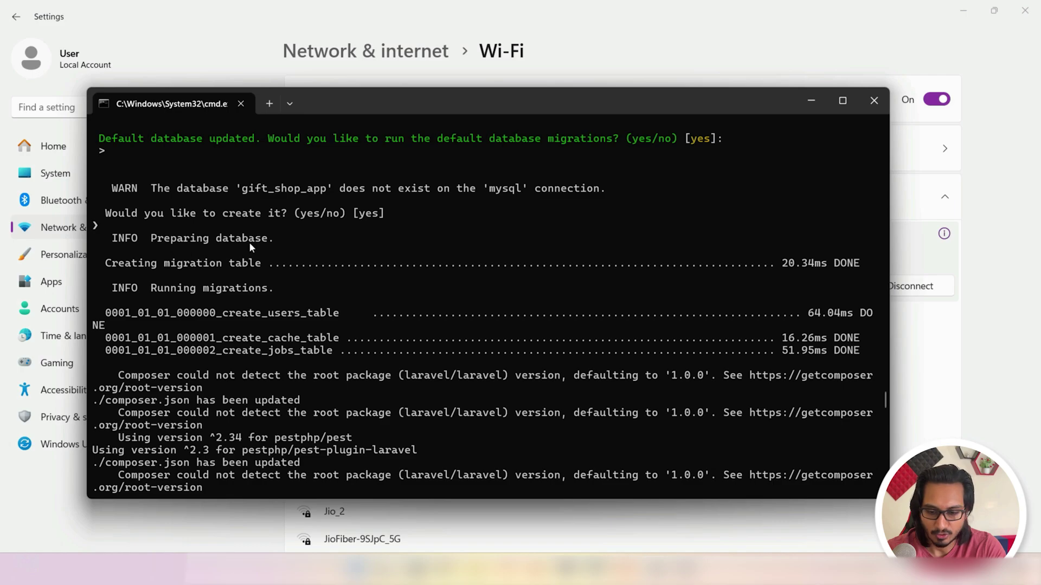
scroll(249, 242, down, 10)
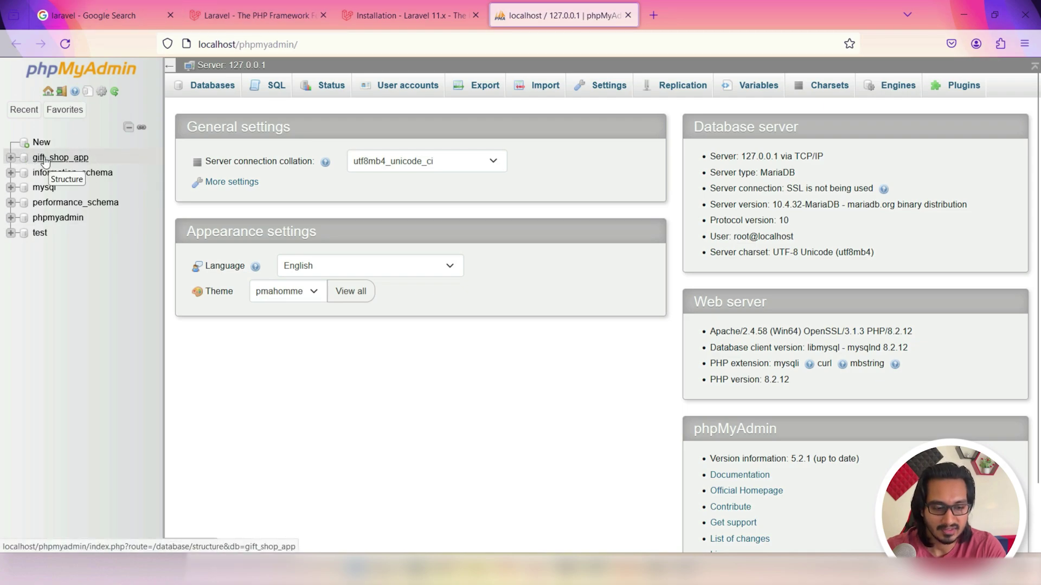
click(71, 161)
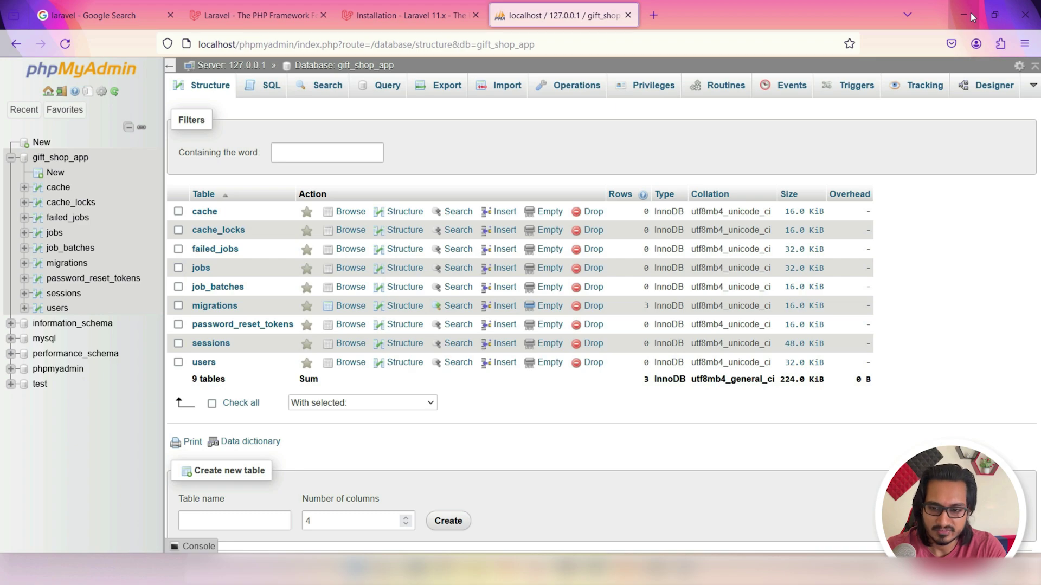
Switch back to Command Prompt and change into the project directory with "cd gift-shop-app".
mouse_move(654, 569)
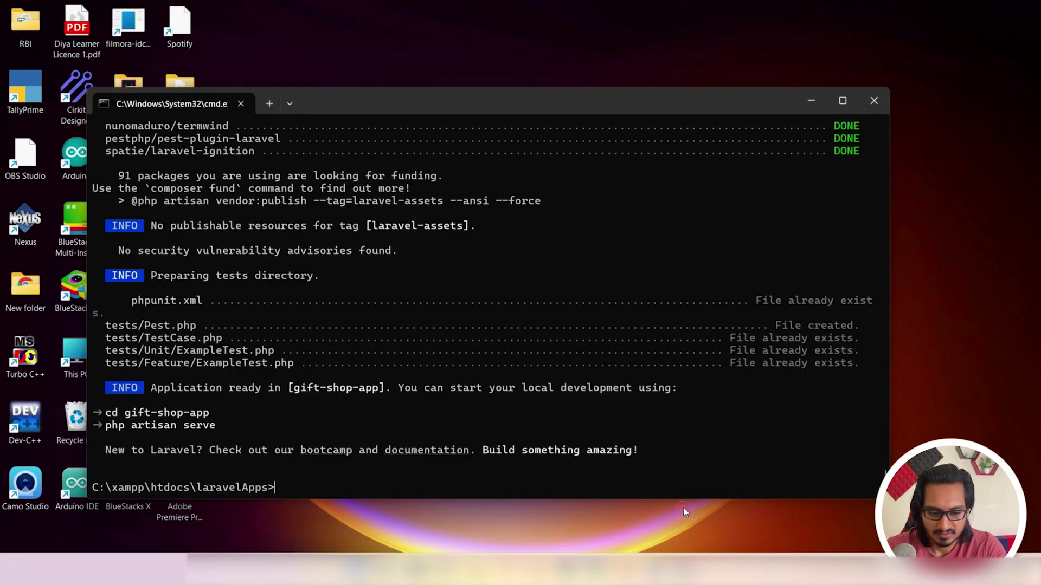
click(683, 507)
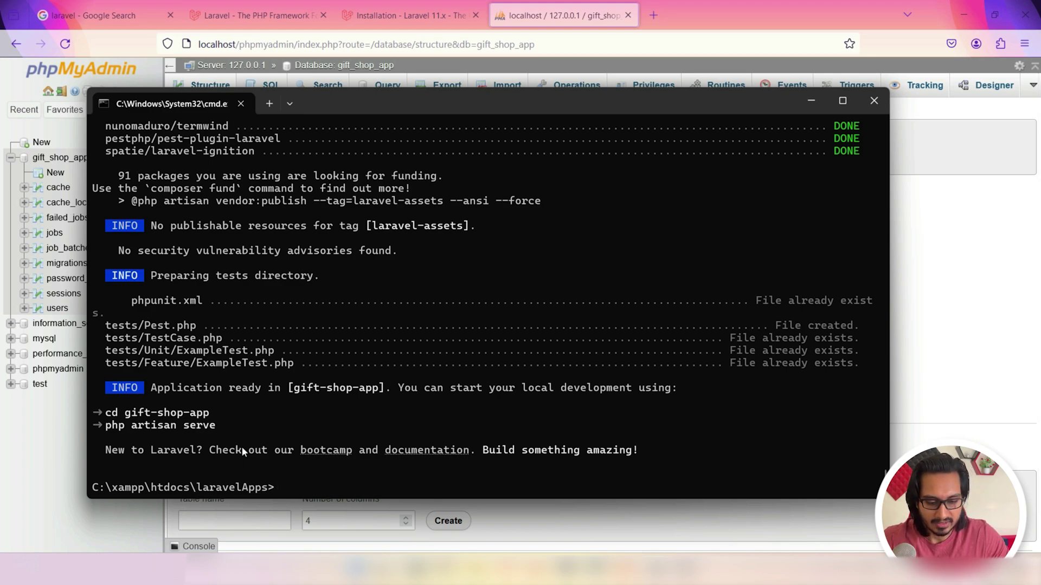
text(cd gift-sh)
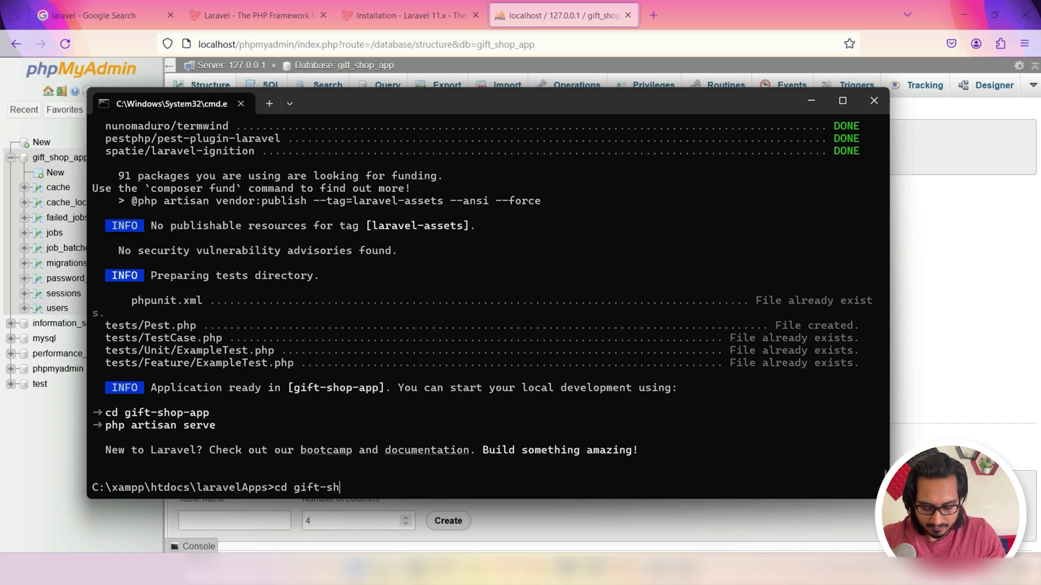
key(Tab)
key(Return)
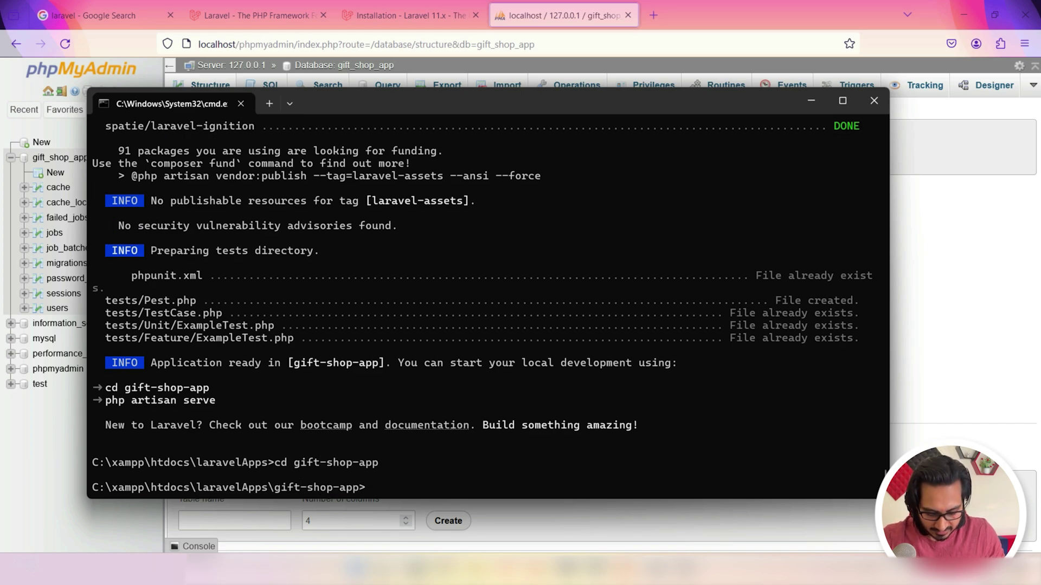
text(php )
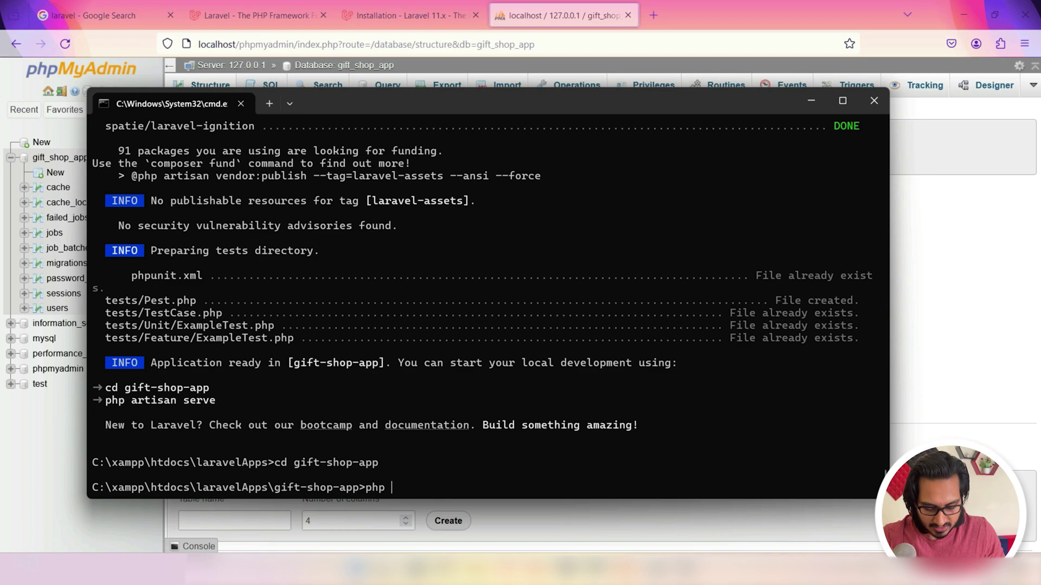
text(artisan )
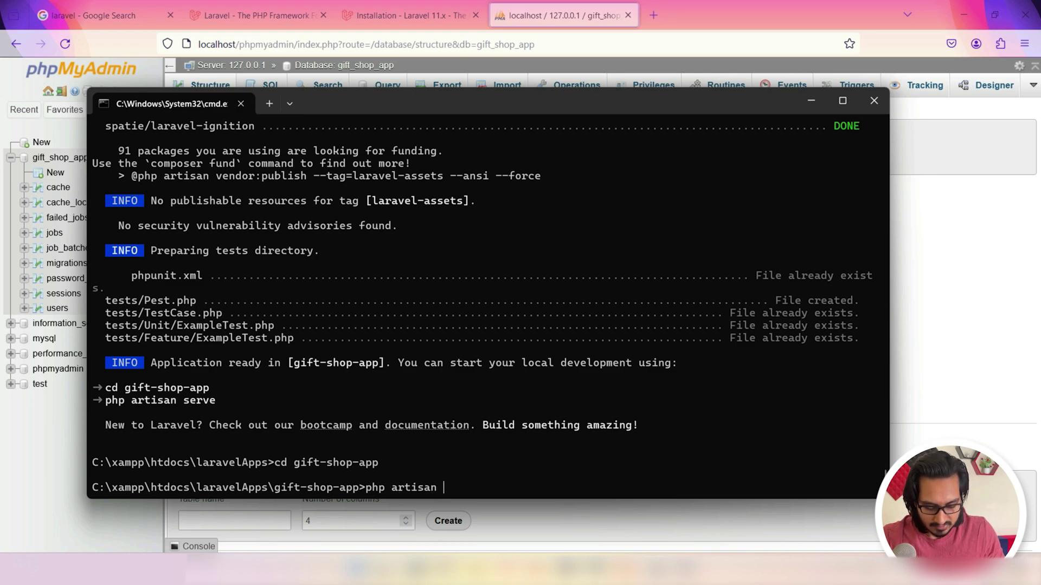
text(serve)
key(Return)
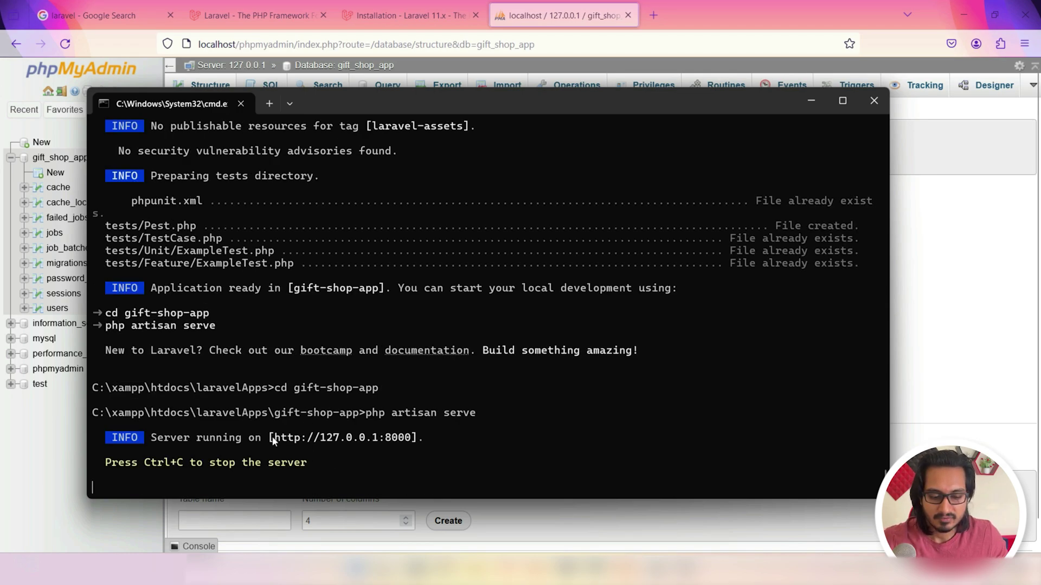
drag(273, 438, 421, 440)
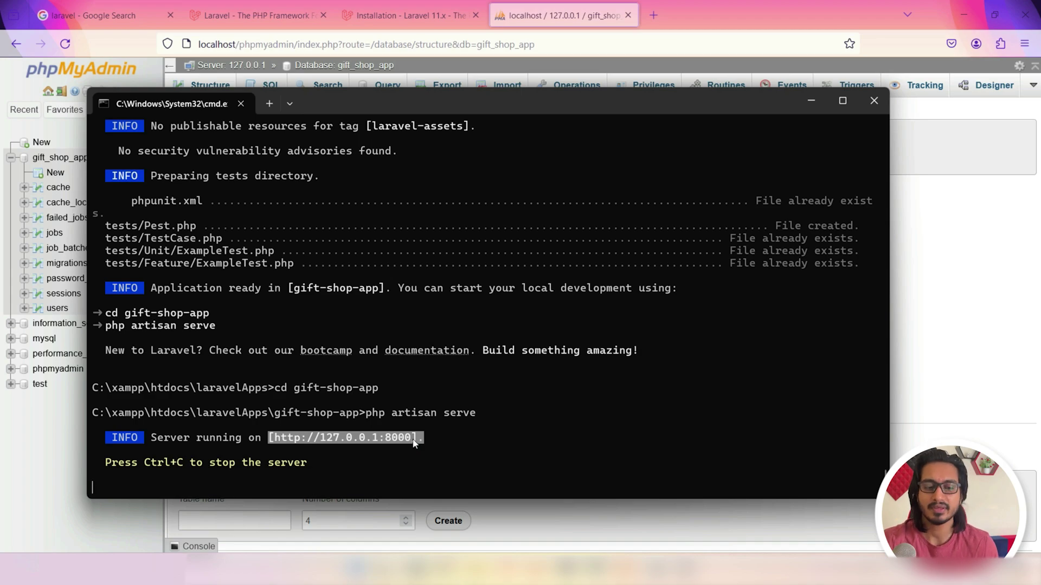
key(ctrl+c)
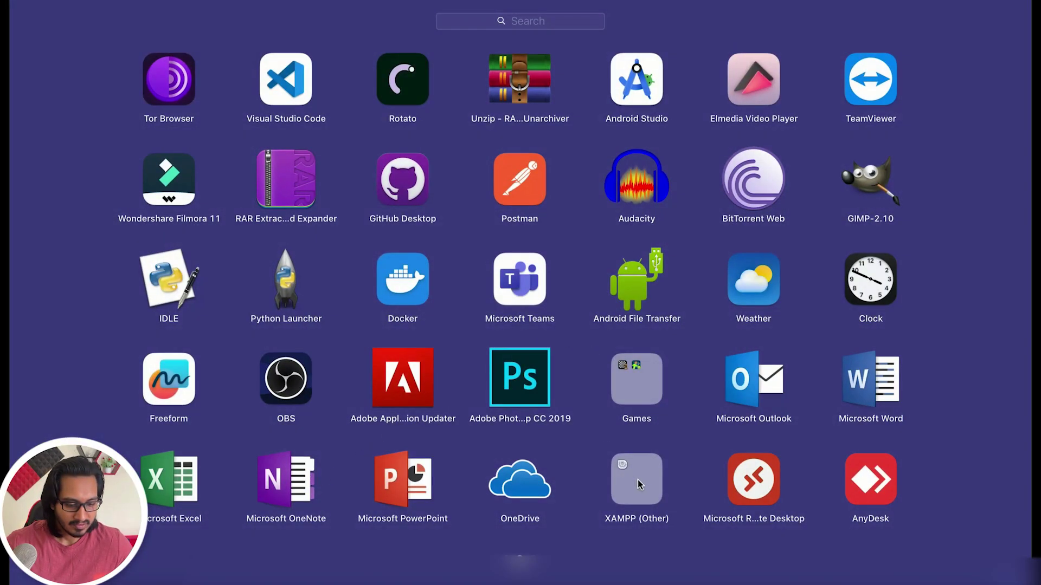
On the Mac, open the XAMPP manager (manager-osx) and start all of its servers.
click(645, 485)
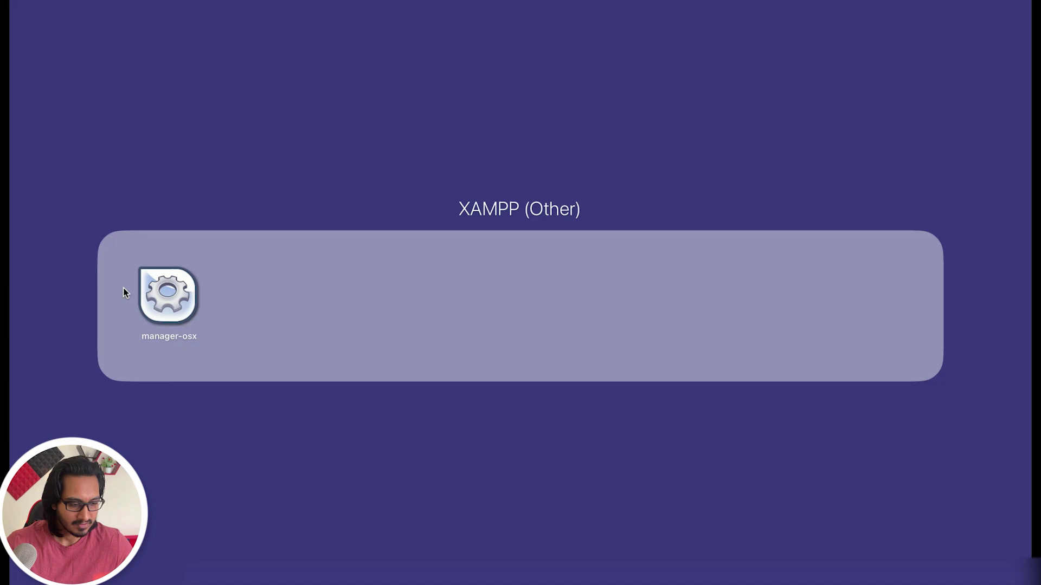
click(159, 298)
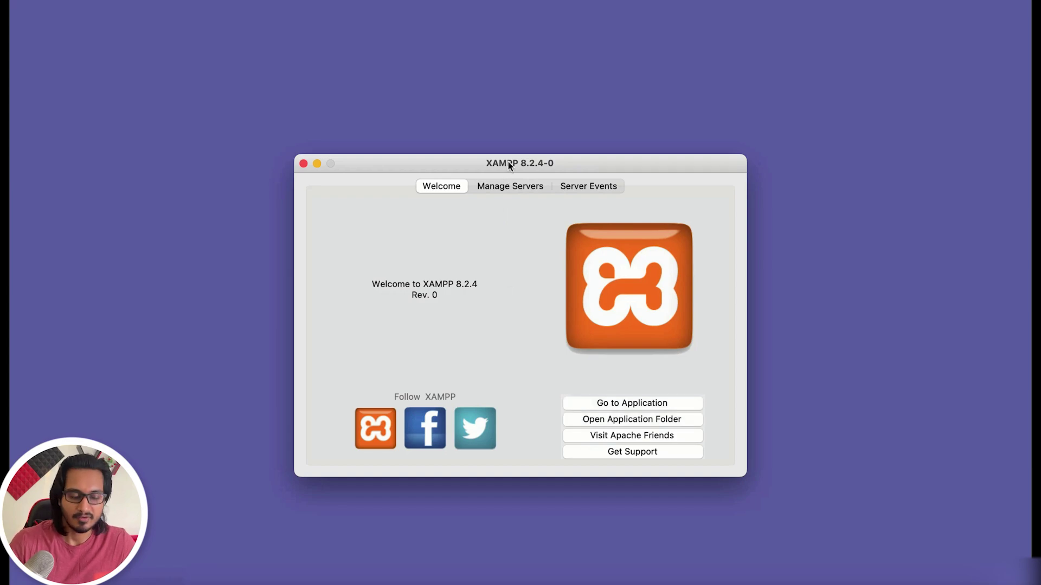
click(528, 186)
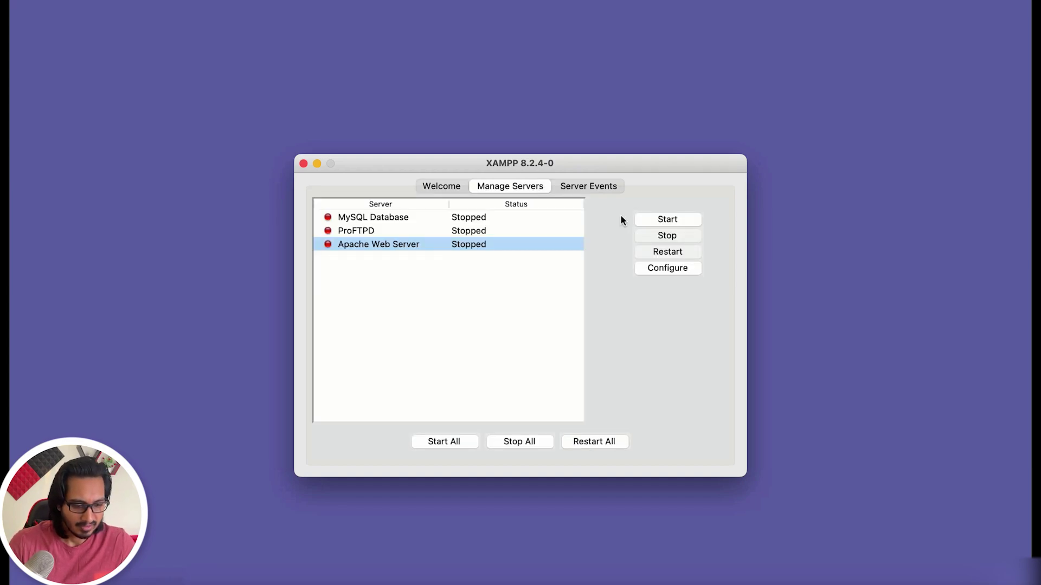
click(453, 440)
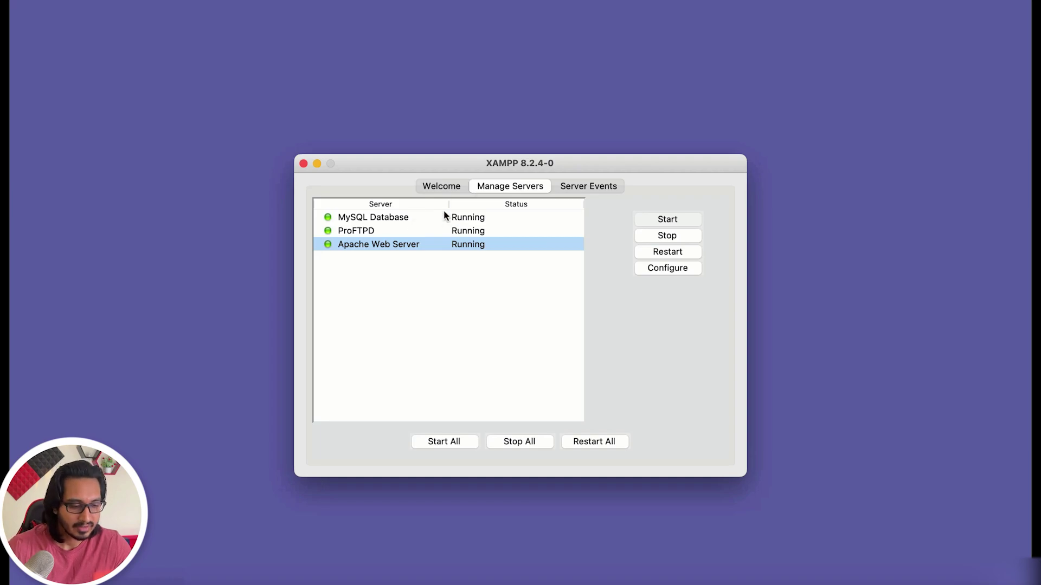
Open XAMPP's local dashboard in the browser, enlarge the window and open phpMyAdmin from it.
click(447, 187)
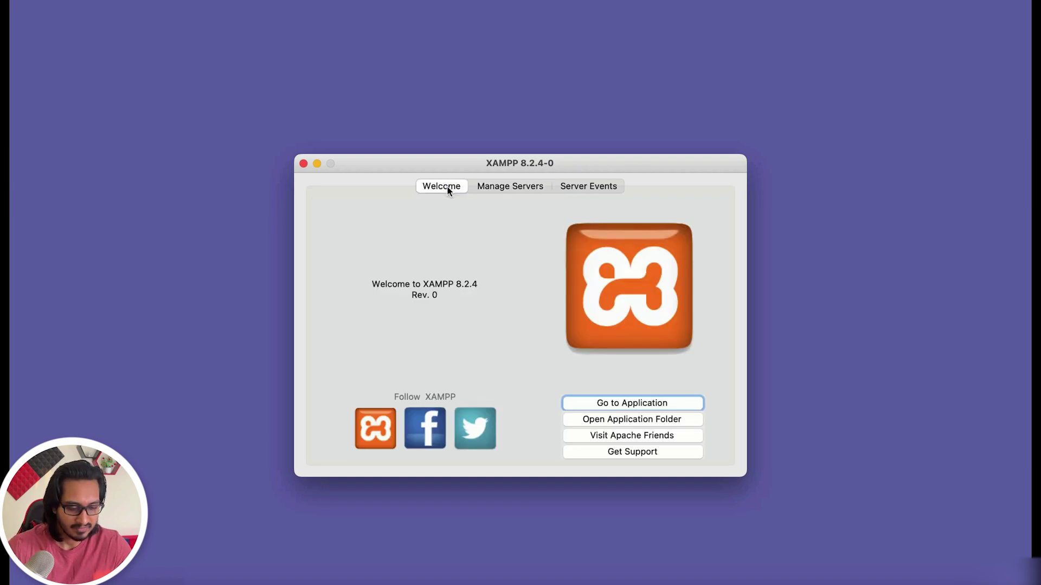
click(623, 406)
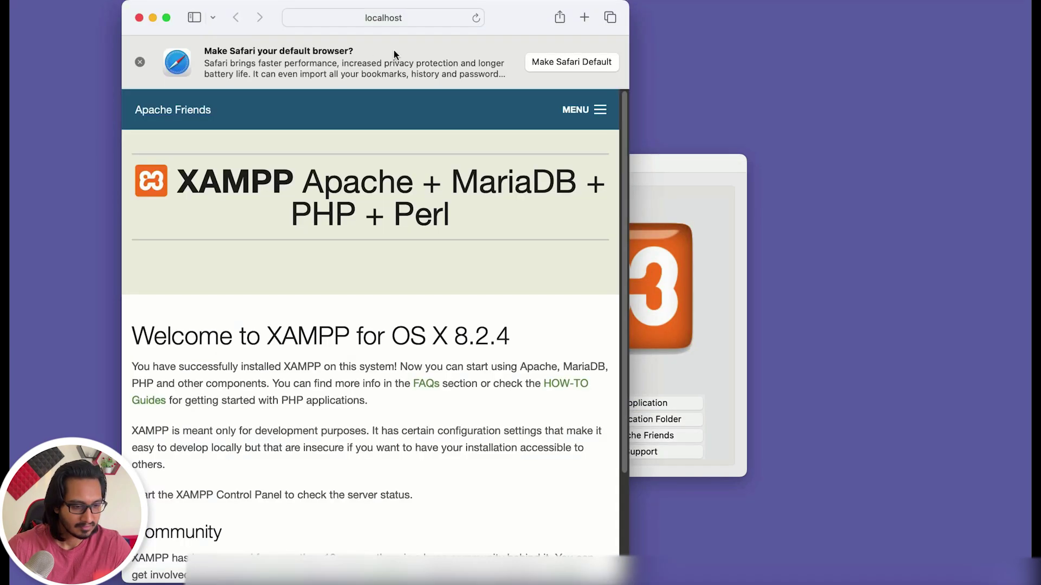
double_click(514, 26)
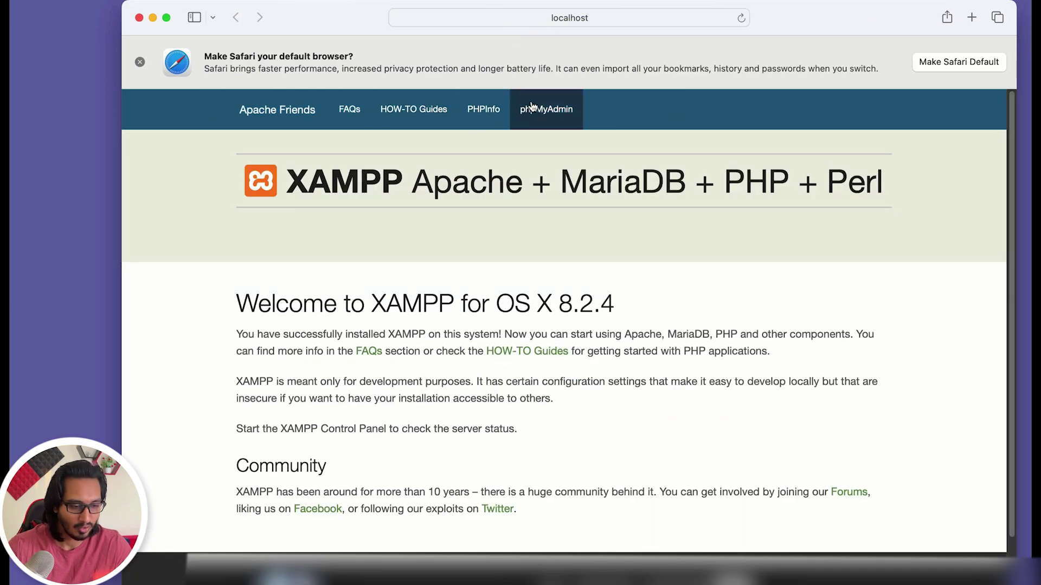
click(545, 110)
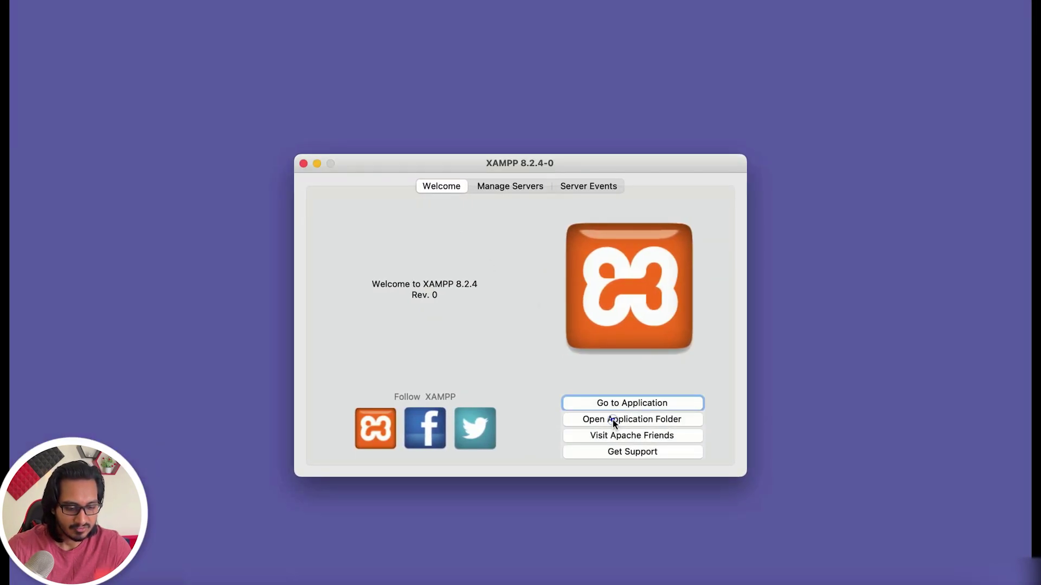
Open the XAMPP application folder and create a folder named laravelTestApps inside htdocs.
click(612, 419)
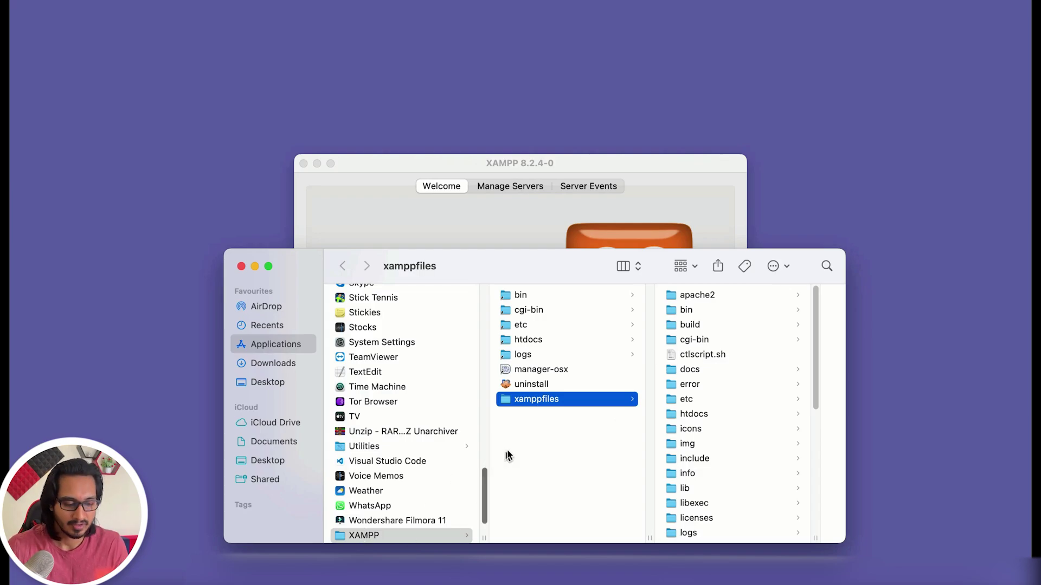
click(688, 414)
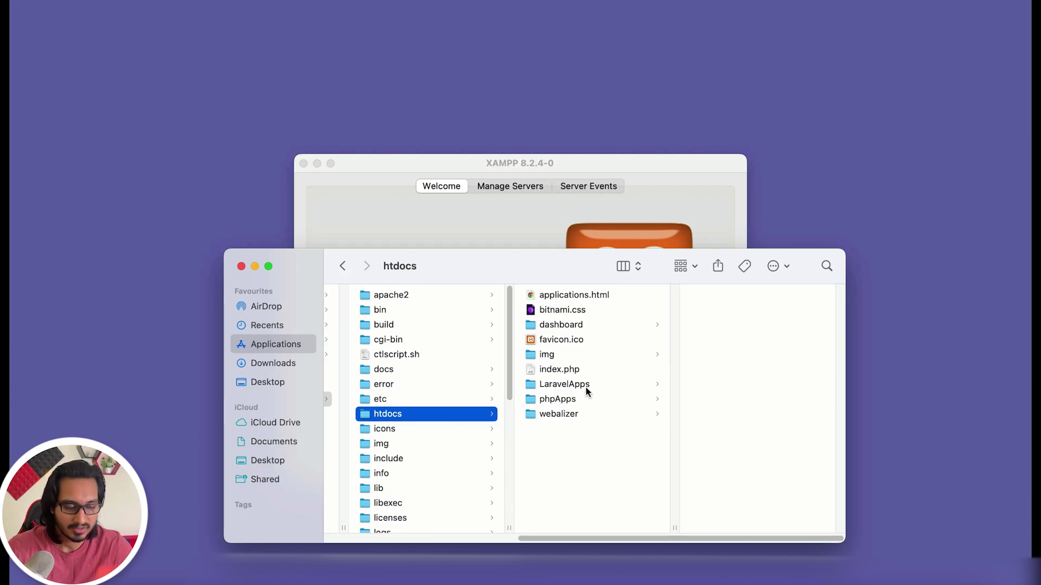
right_click(570, 464)
click(553, 457)
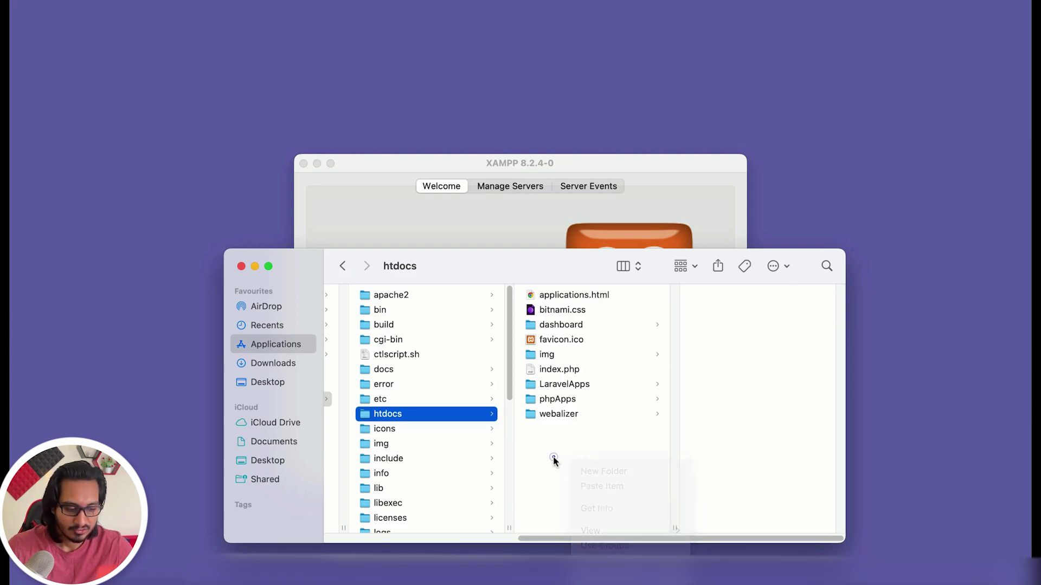
right_click(566, 448)
click(589, 457)
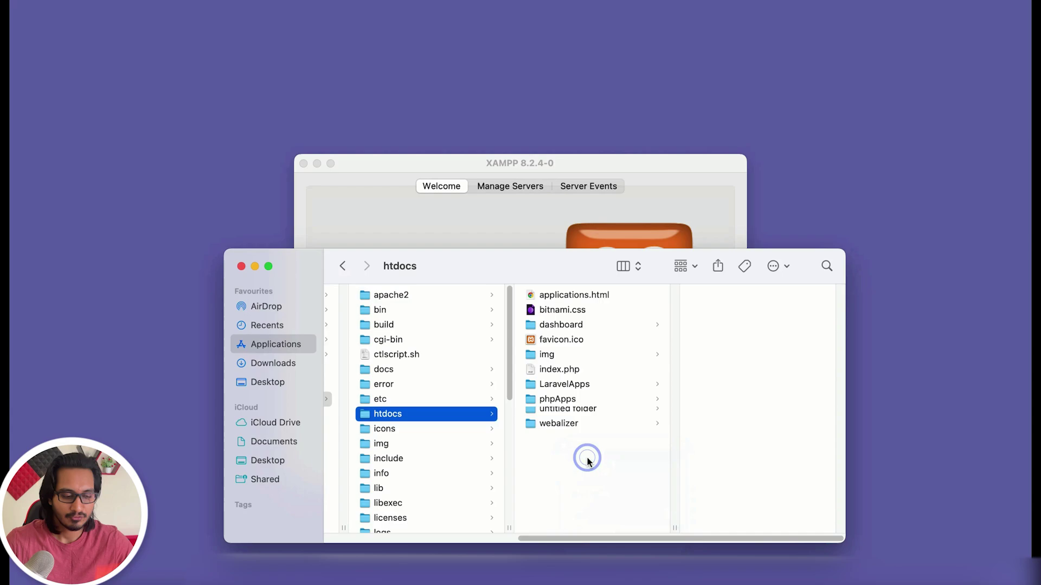
text(laravel)
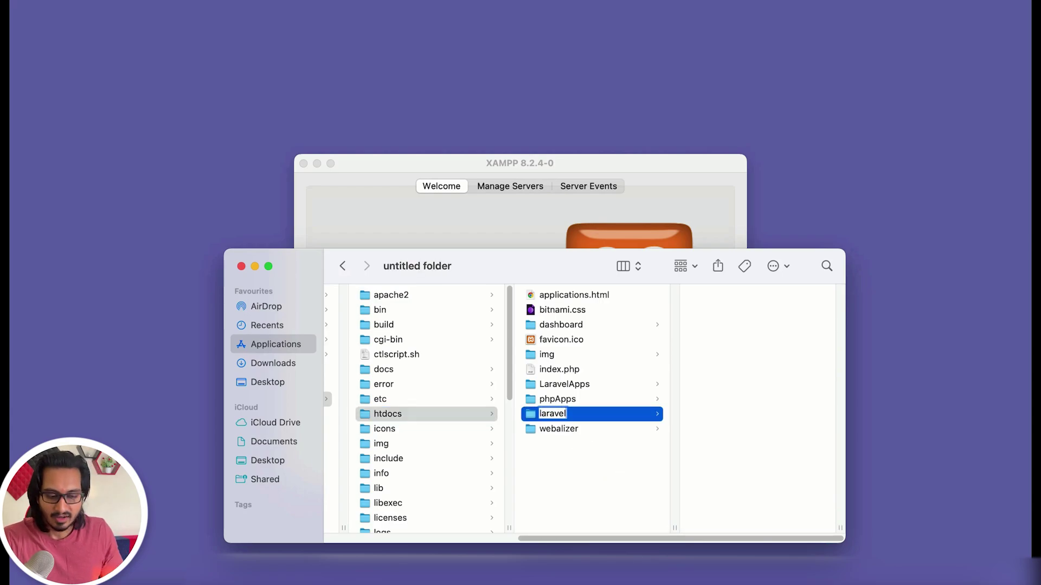
text(TestApps)
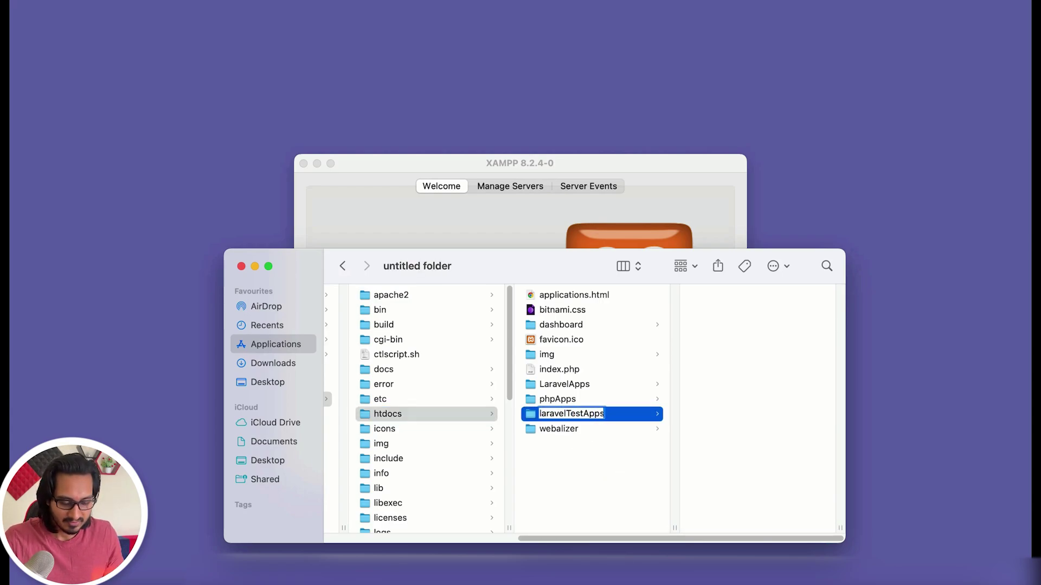
key(Return)
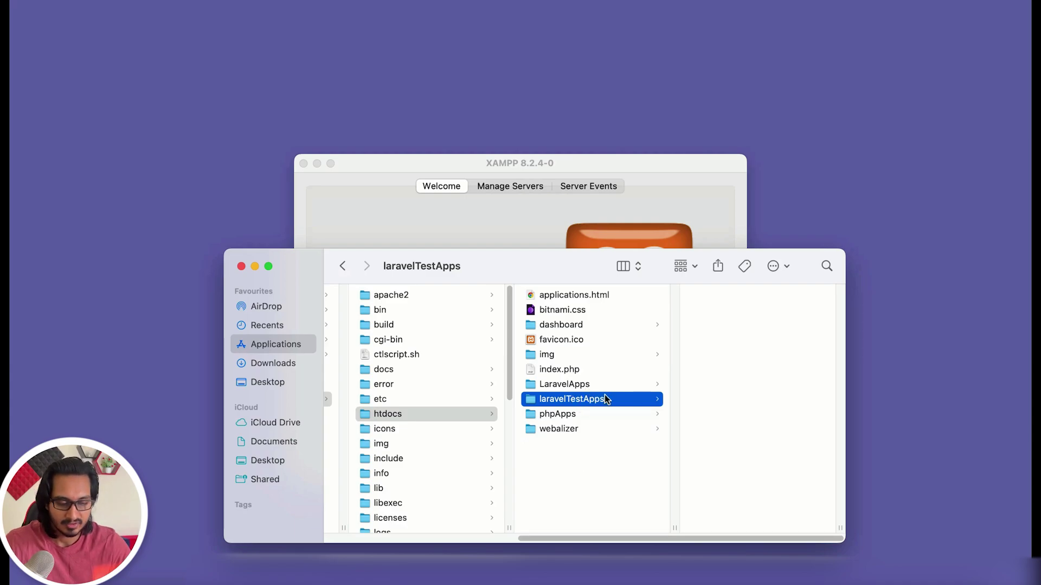
Open a terminal at the laravelTestApps folder and create the Laravel project with "laravel new gift-shop-app".
right_click(606, 399)
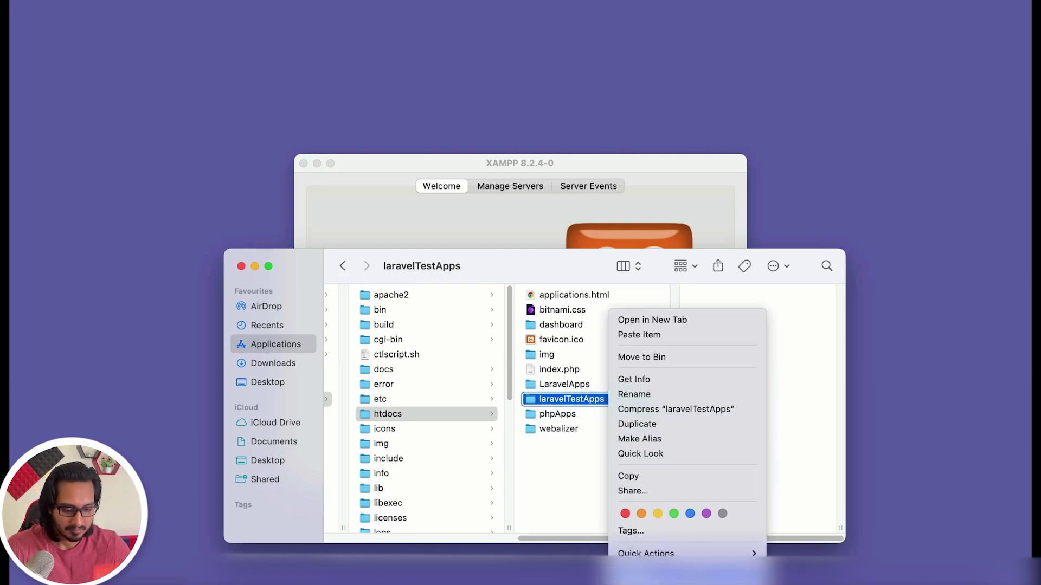
mouse_move(705, 553)
click(806, 548)
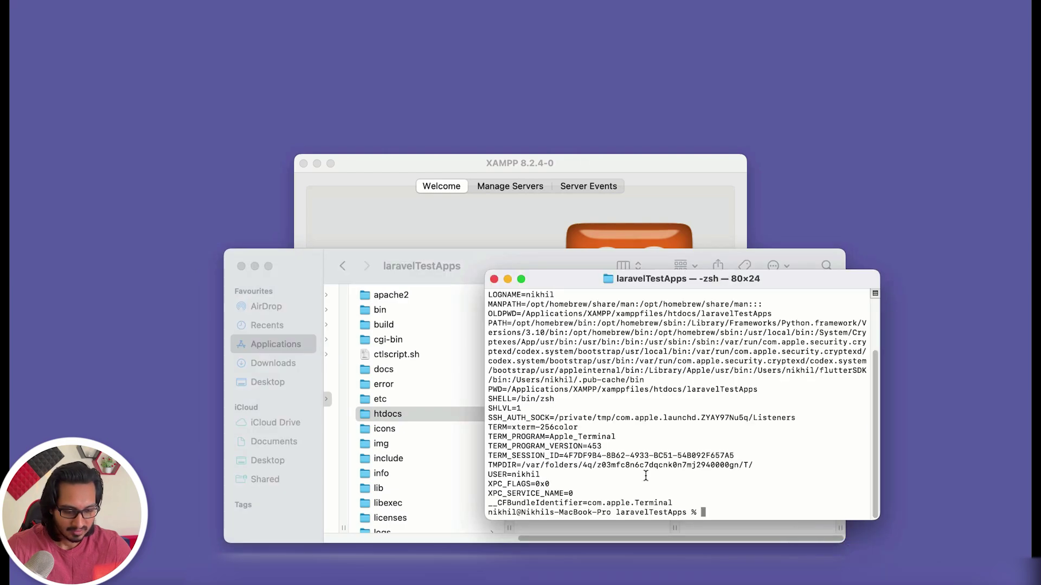
text(lara)
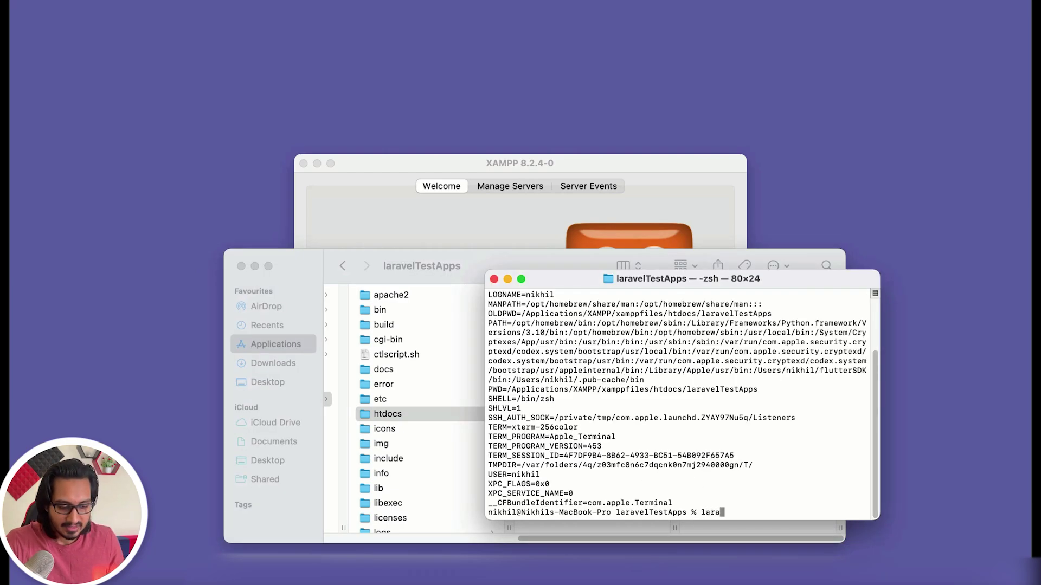
text(vel new)
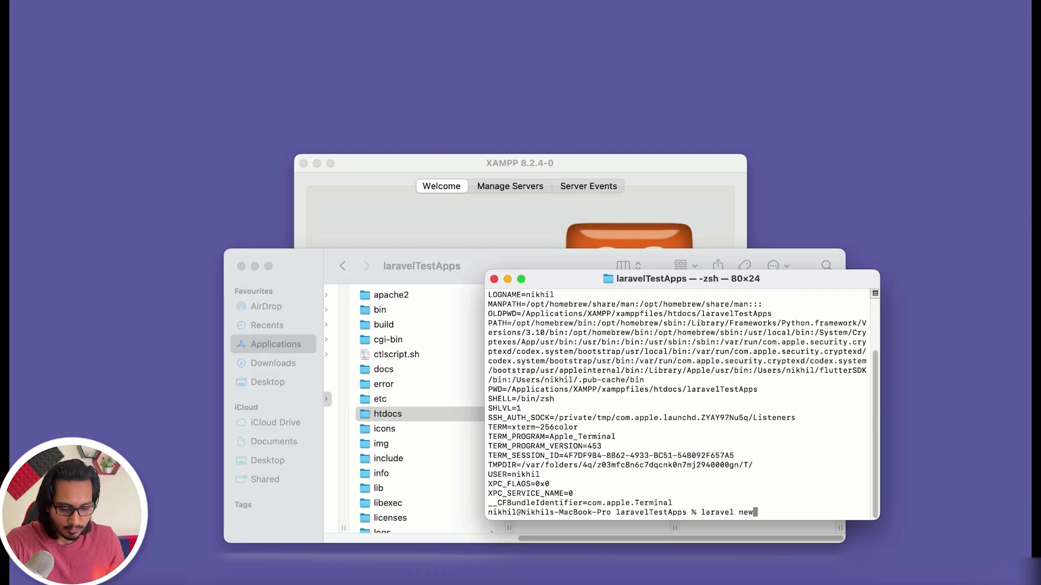
text( gift-shop-app)
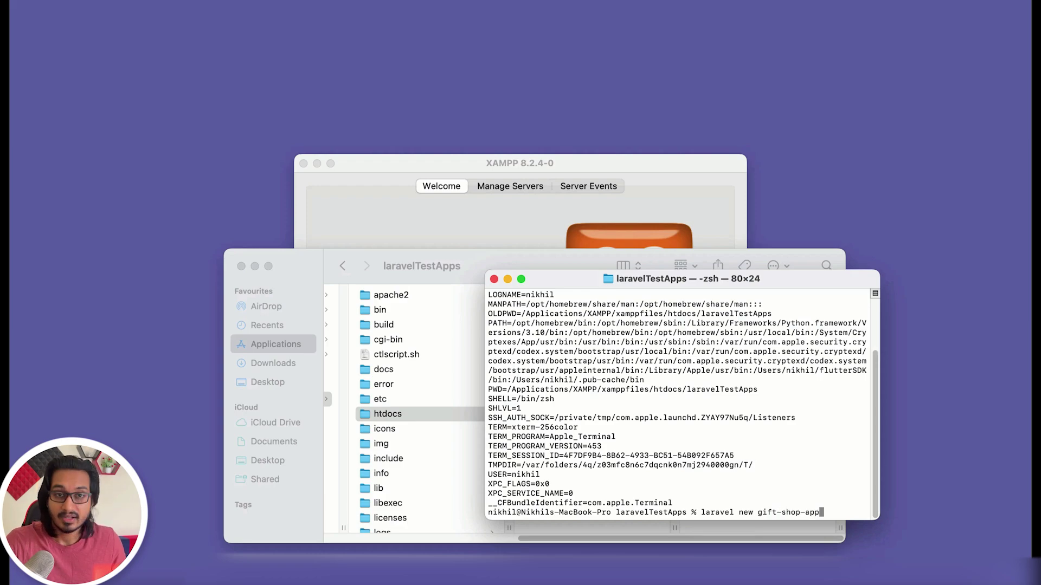
key(Return)
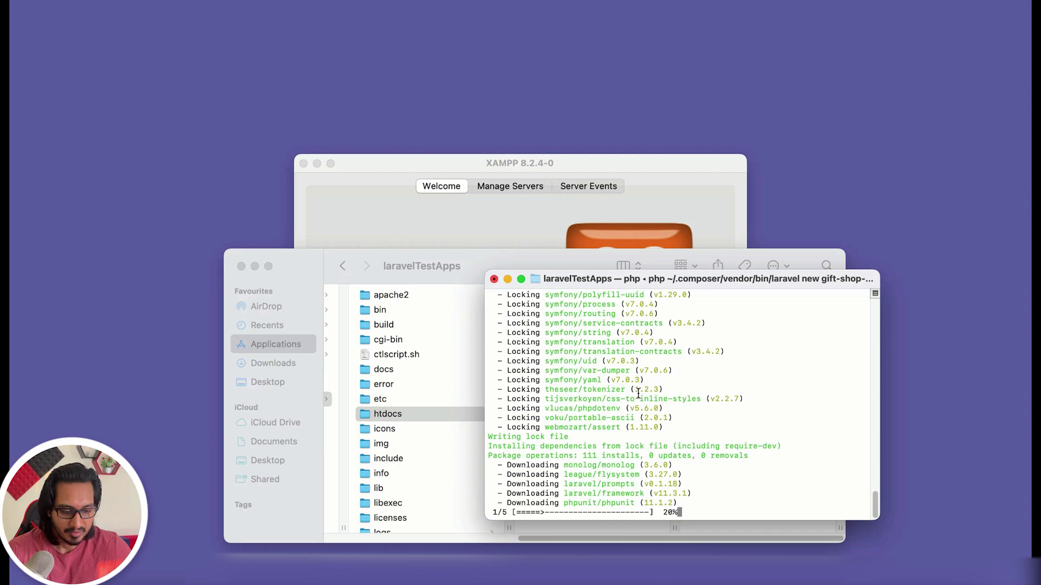
Review the installer's package and migration output, and close the terminal window.
scroll(639, 395, up, 8)
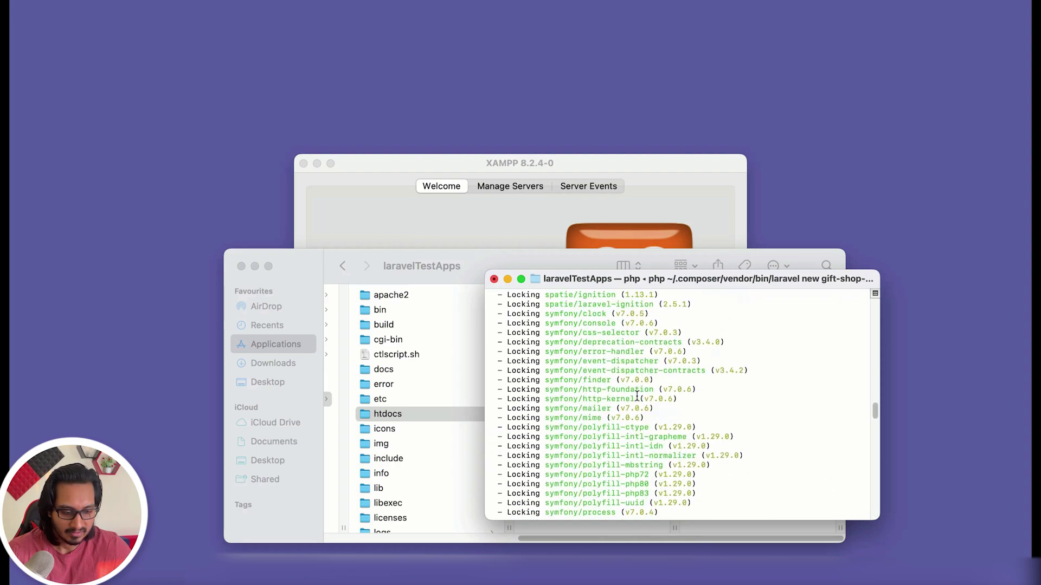
scroll(637, 396, down, 6)
scroll(637, 396, down, 20)
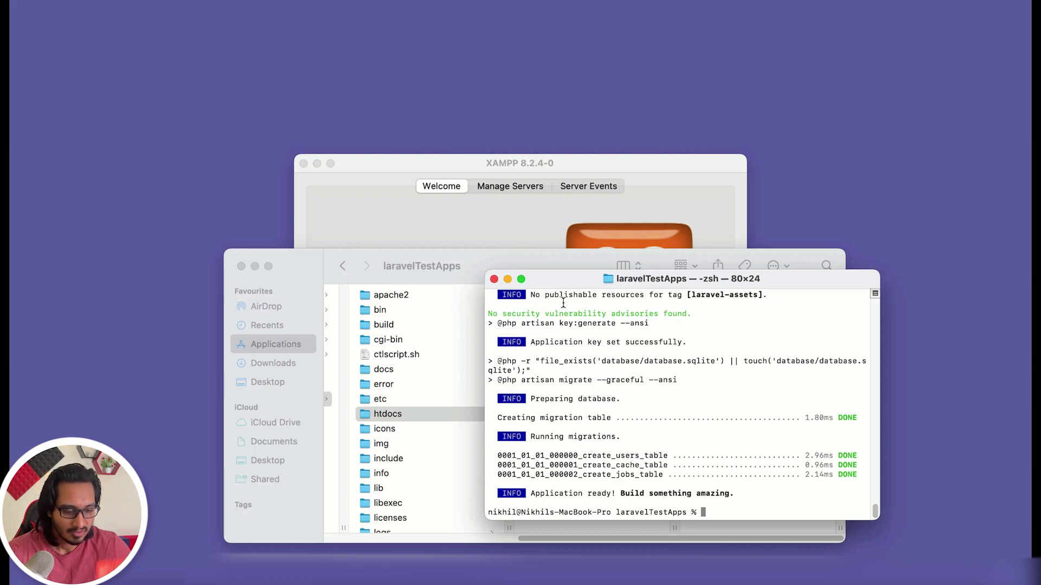
click(494, 279)
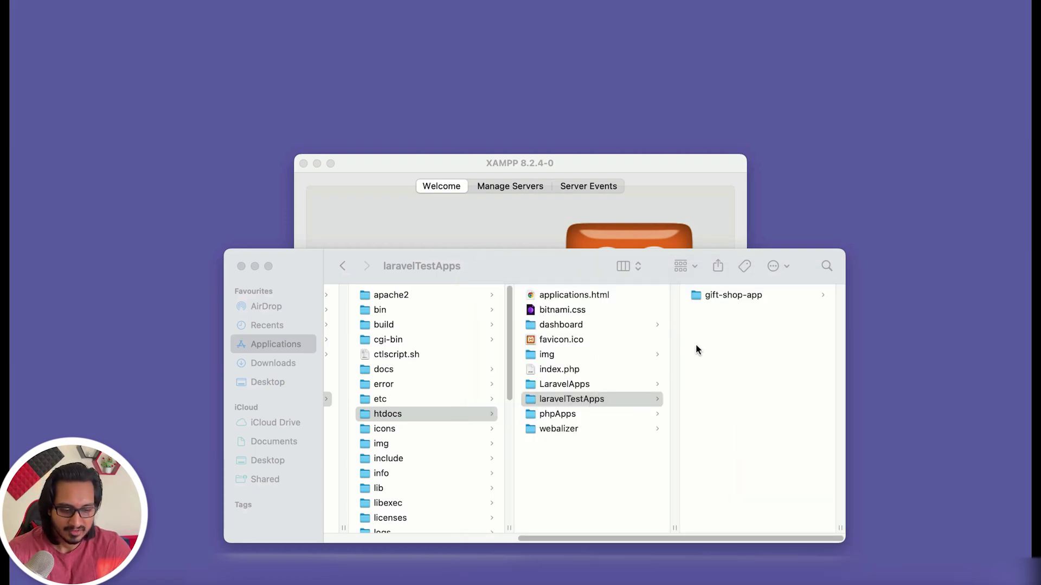
Open a terminal at the gift-shop-app folder and open the project in Visual Studio Code with "code .".
right_click(713, 301)
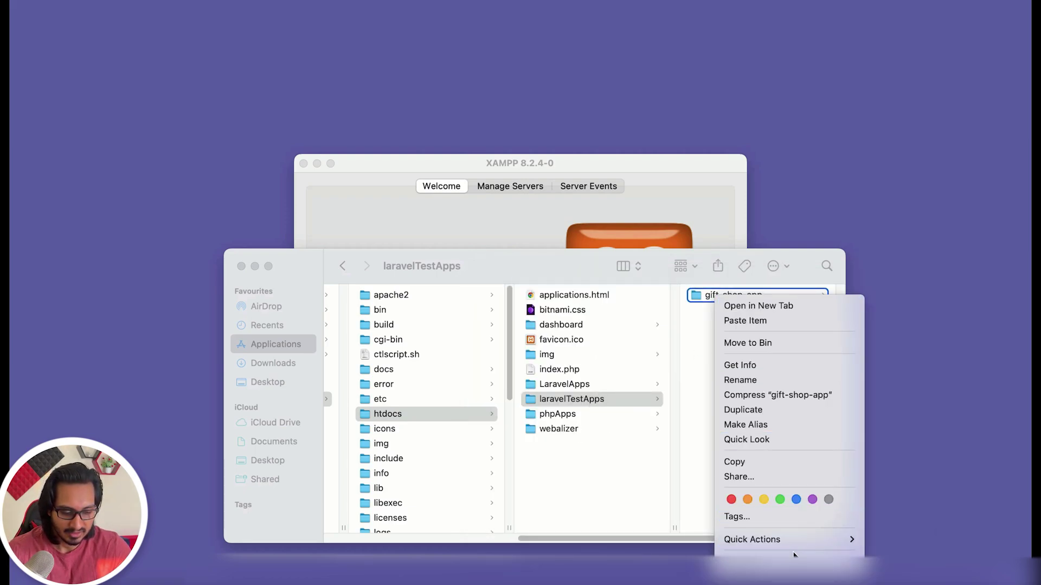
mouse_move(803, 540)
click(920, 546)
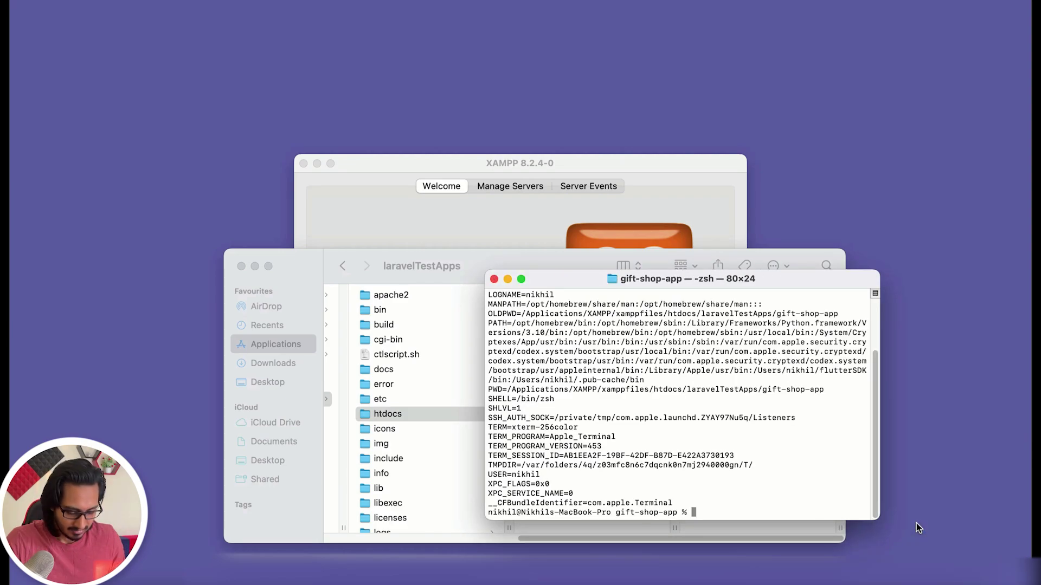
text(code .)
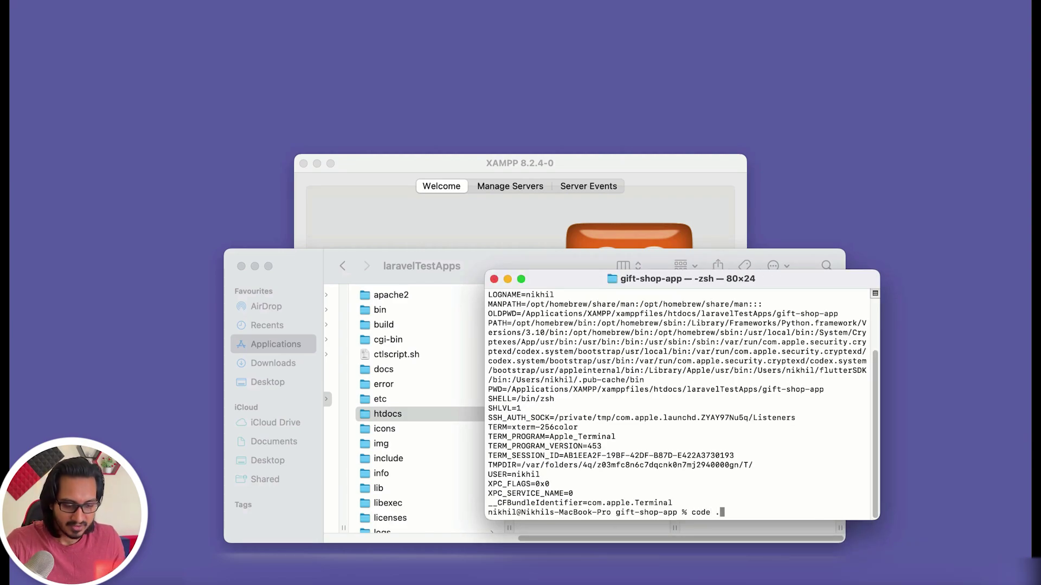
key(Return)
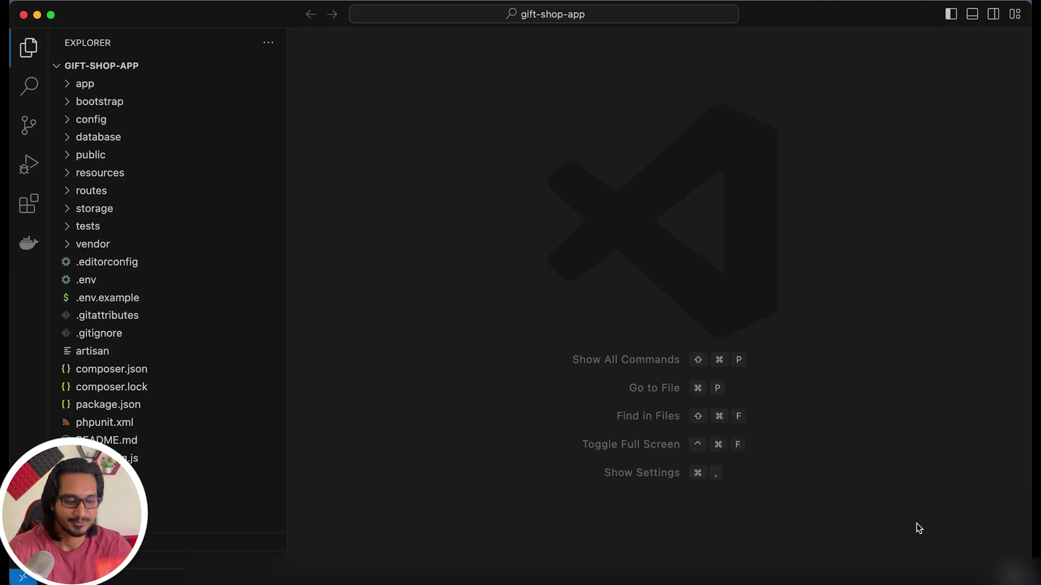
key(Return)
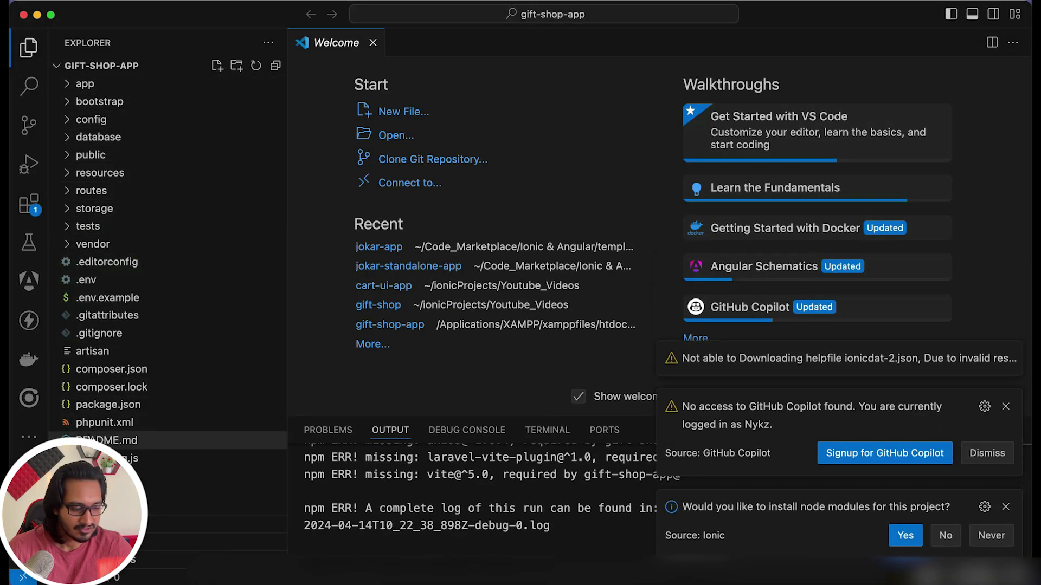
Examine the project's app folder, including its Models, Providers and Http/Controllers subfolders.
click(69, 86)
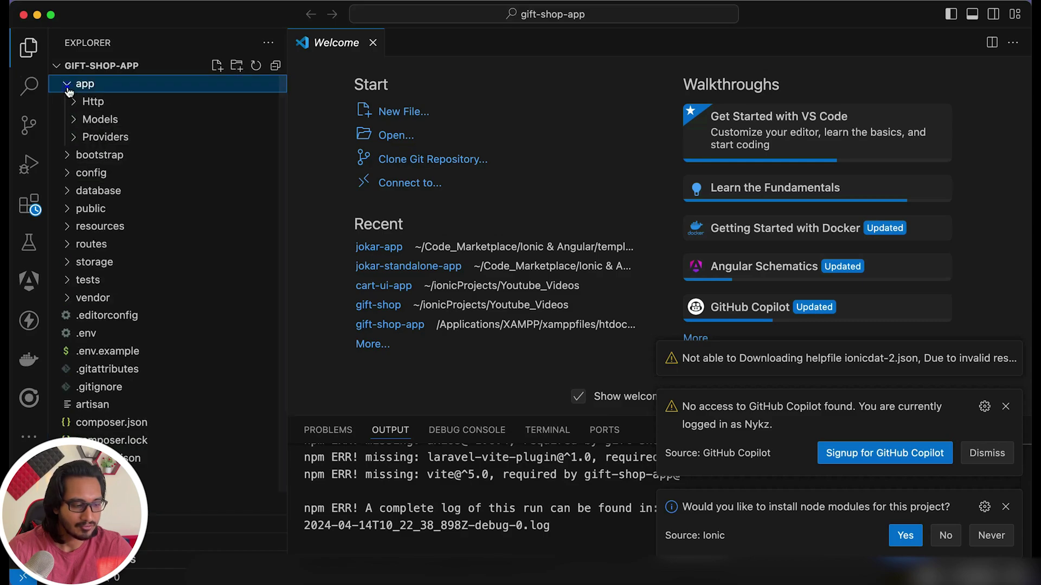
click(74, 120)
click(73, 120)
click(71, 137)
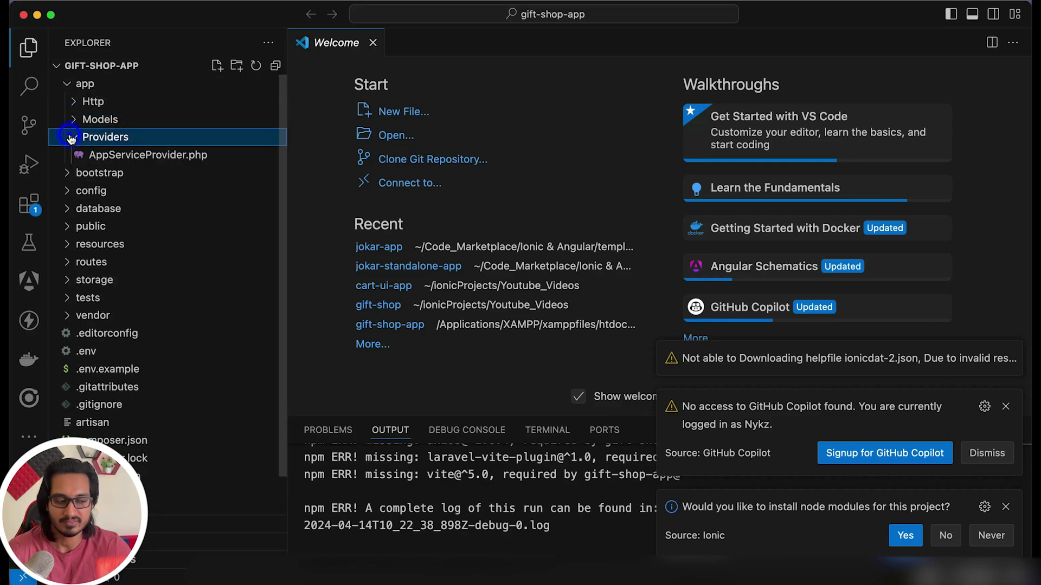
click(71, 138)
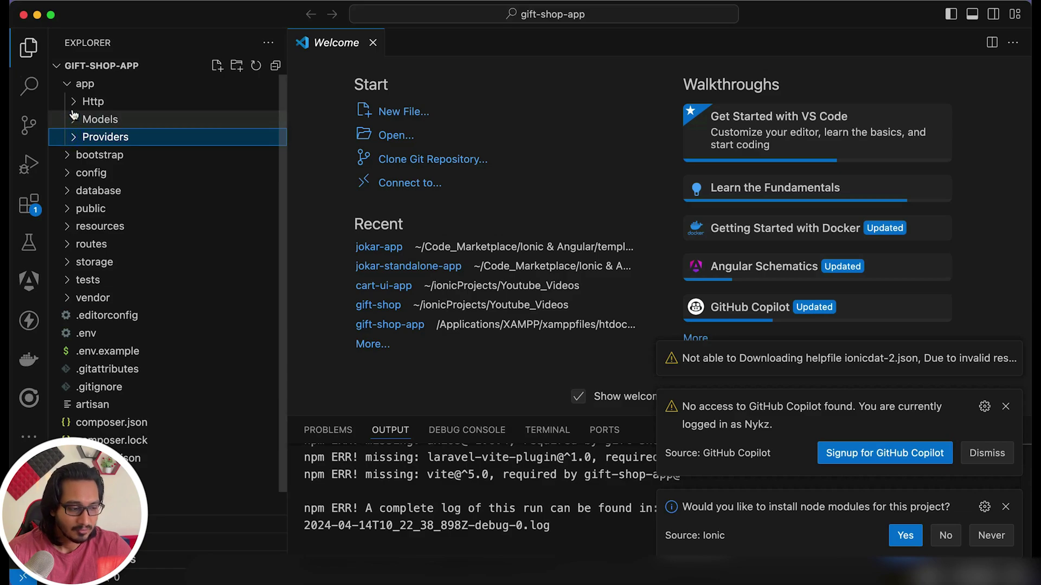
click(74, 103)
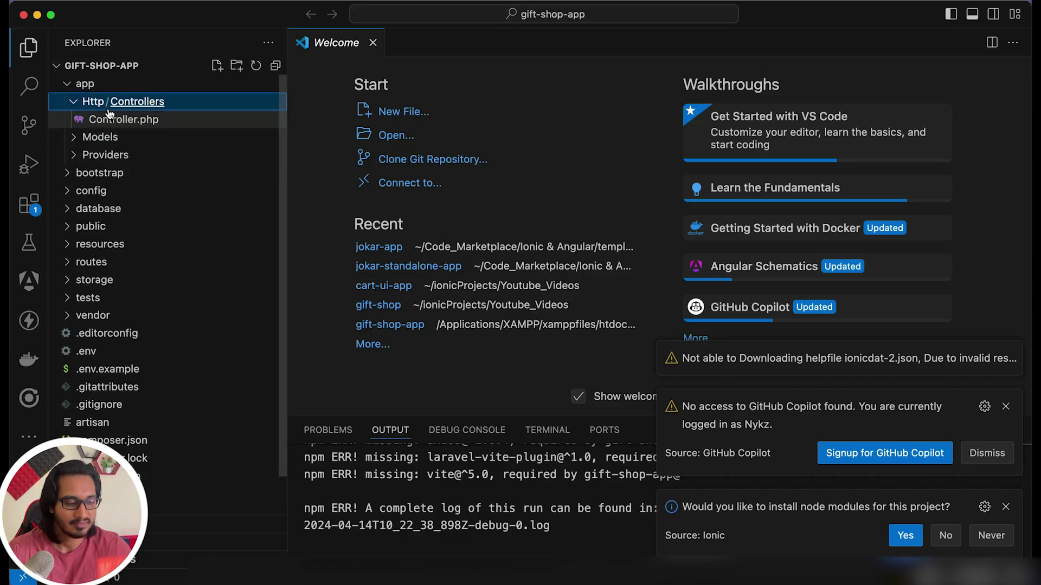
click(76, 103)
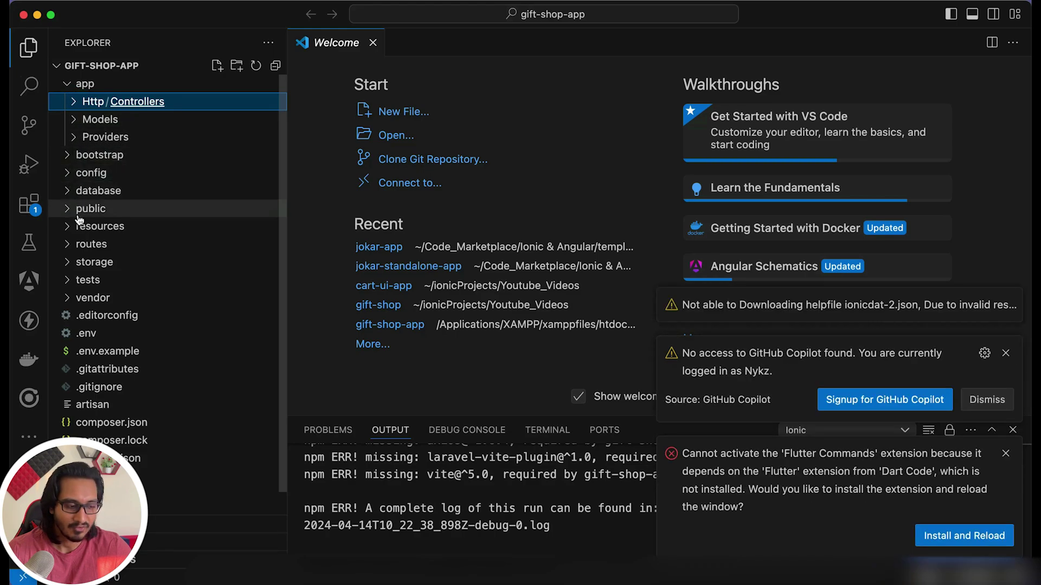
Open the create_users_table migration under database/migrations and read through its users table definition.
click(71, 193)
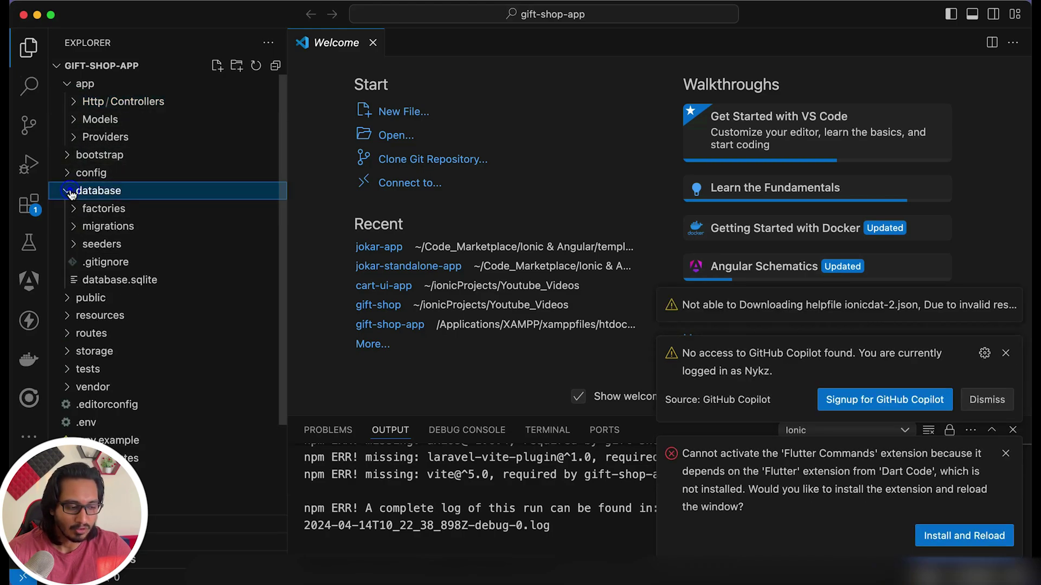
click(76, 228)
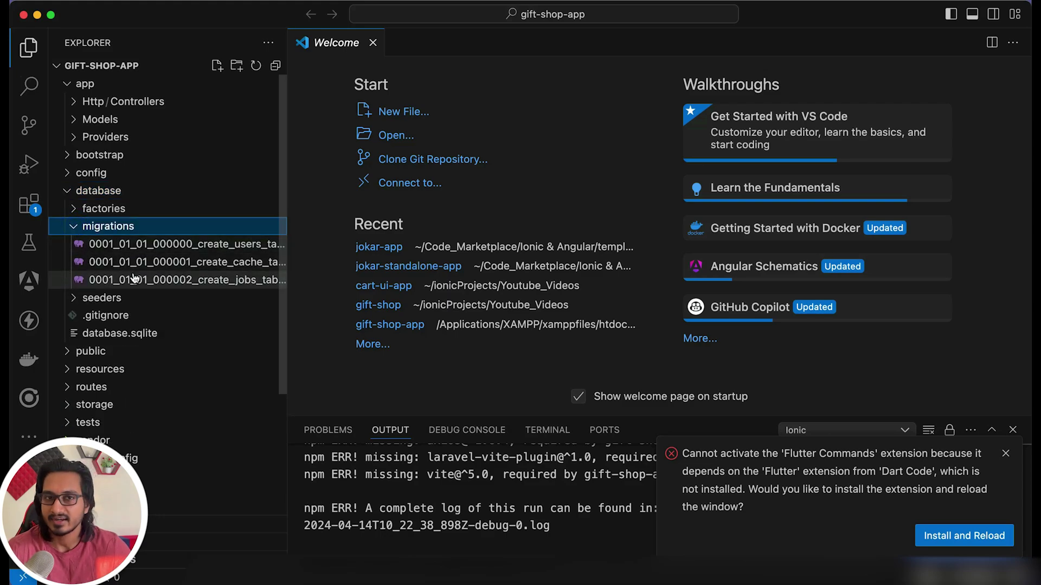
click(184, 246)
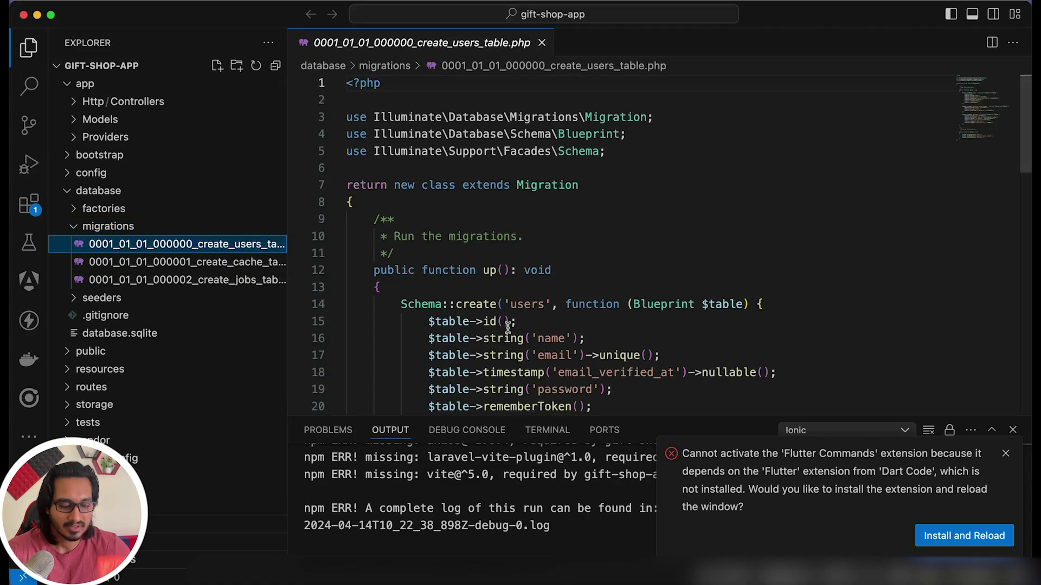
scroll(508, 328, down, 2)
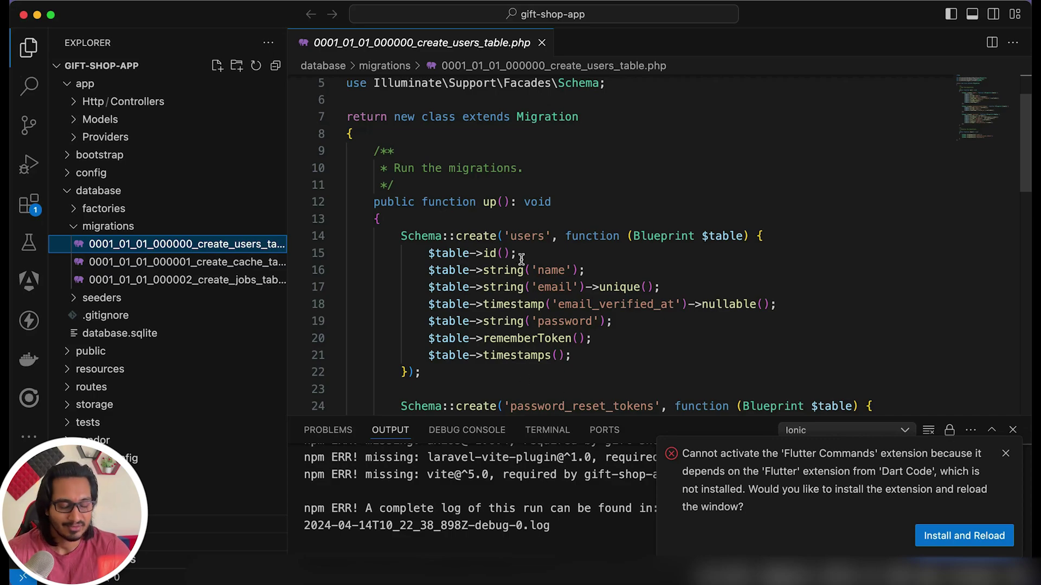
scroll(174, 332, down, 3)
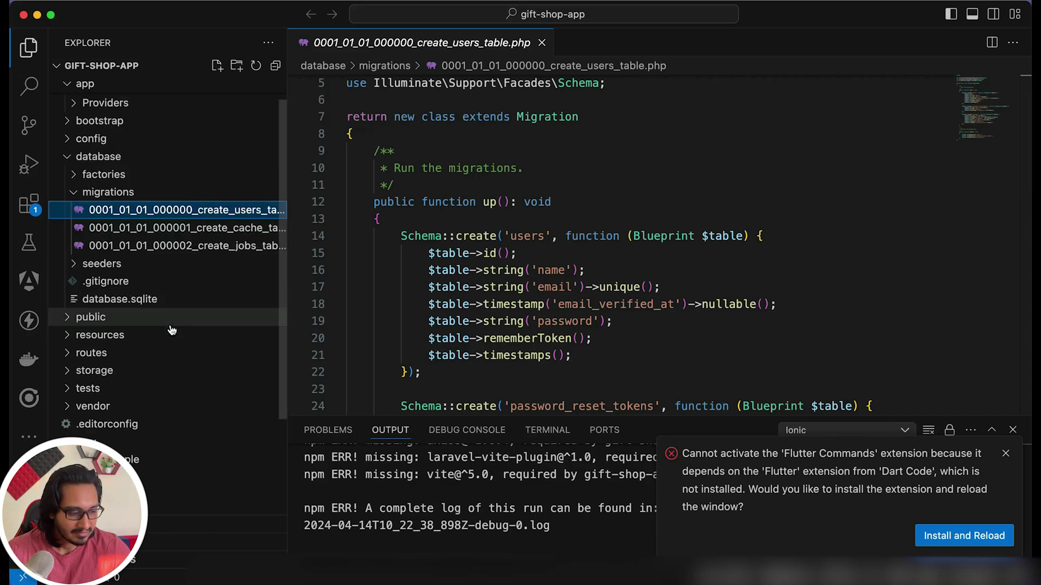
Examine the contents of the project's resources and storage folders.
click(71, 301)
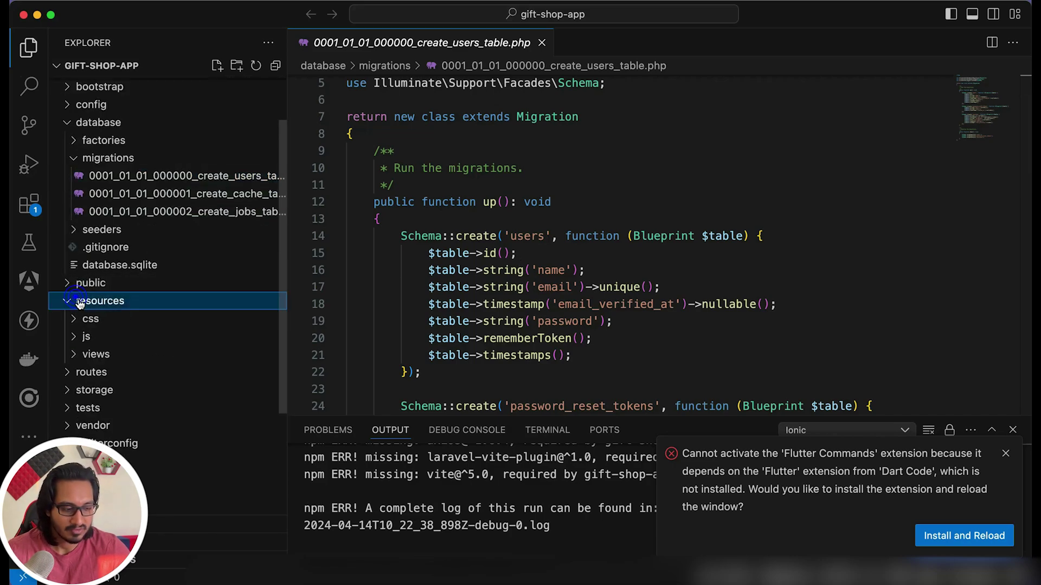
click(72, 304)
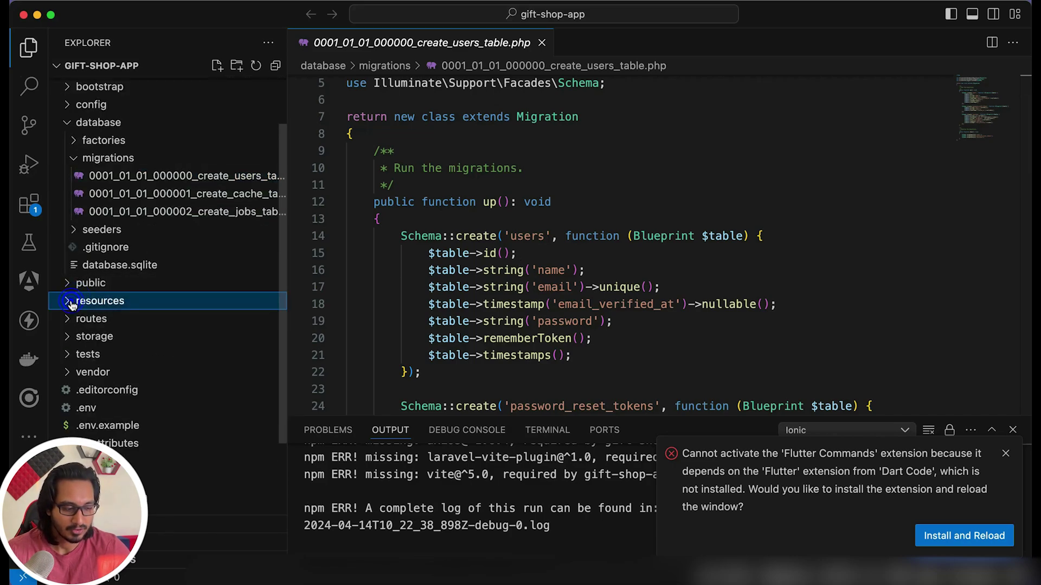
click(70, 340)
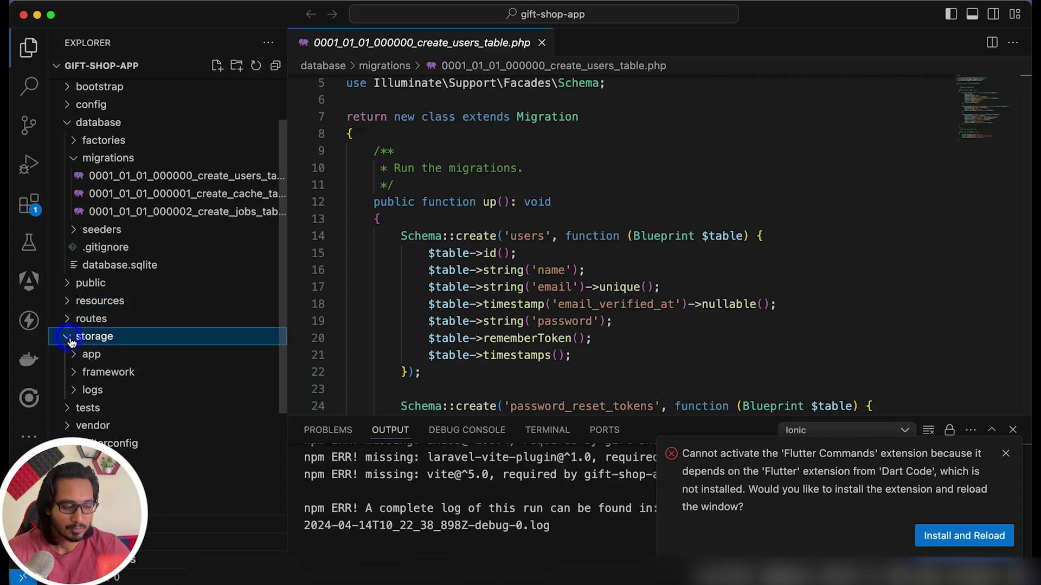
Open the .env file and set APP_NAME to "Gift Shop App", enclosed in double quotes.
scroll(97, 352, down, 5)
click(93, 360)
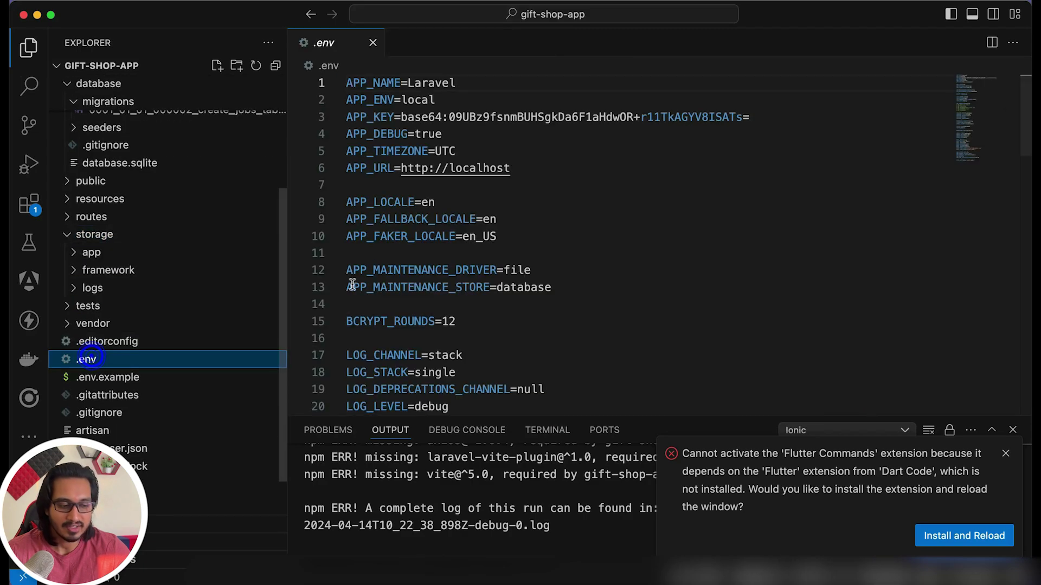
double_click(435, 84)
double_click(435, 84)
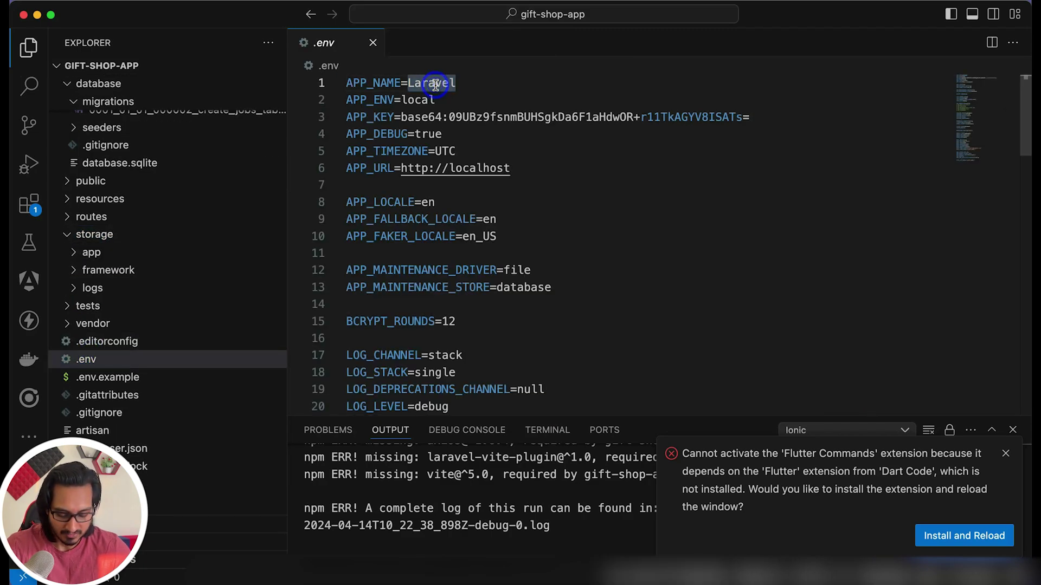
text(")
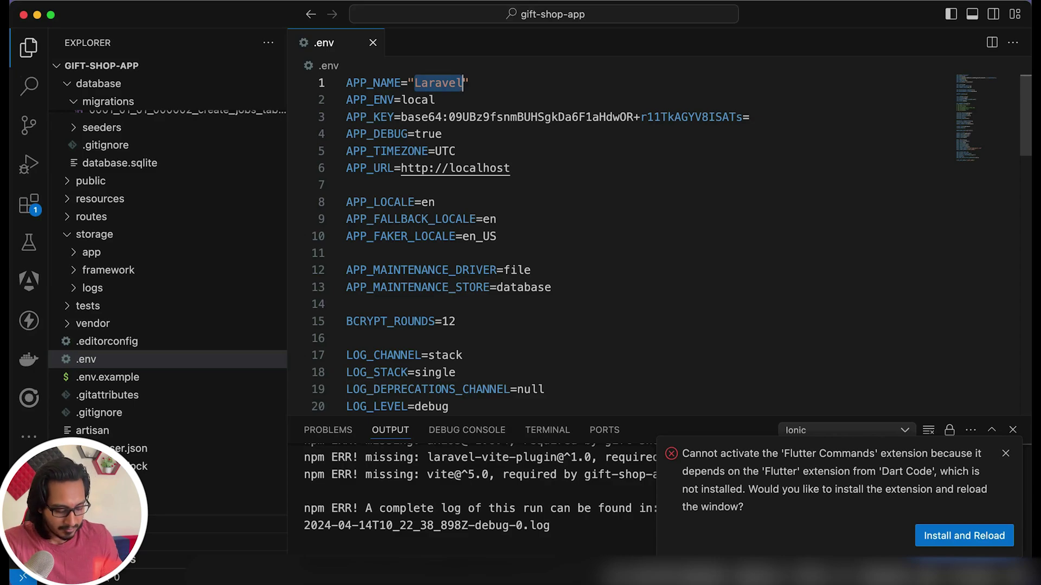
text(Gift )
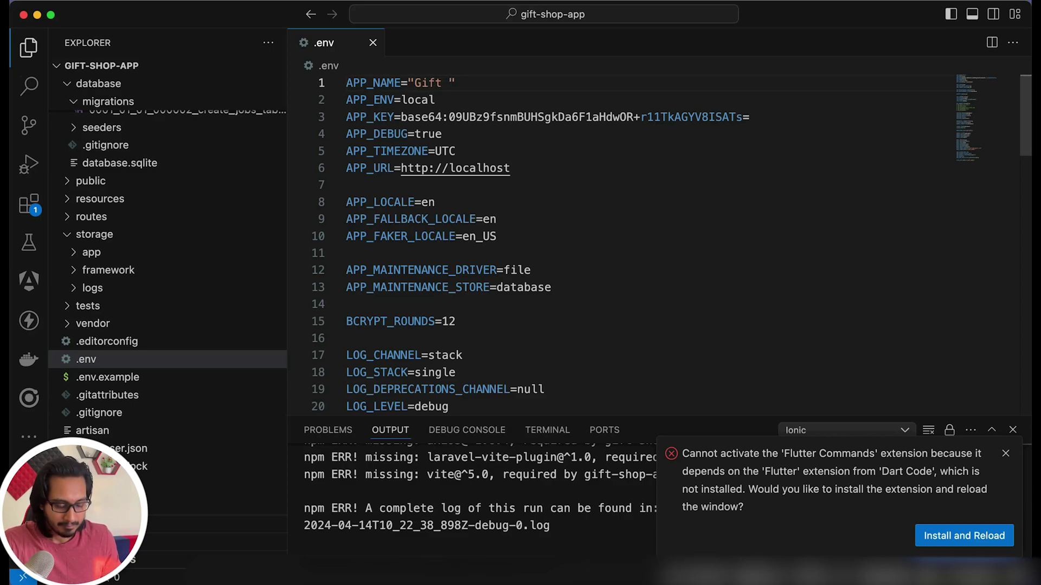
text(Shop App)
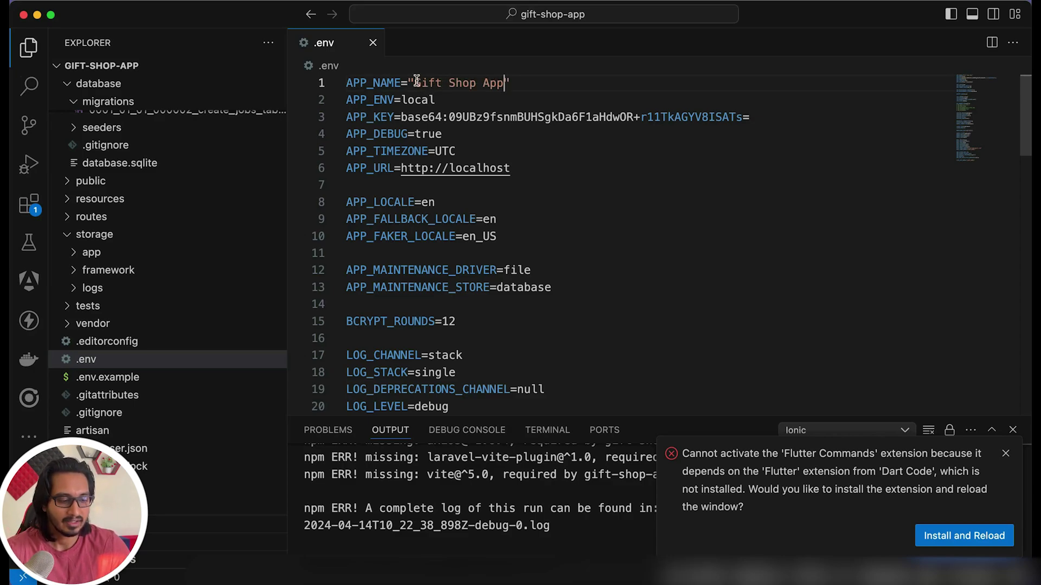
drag(415, 82, 505, 83)
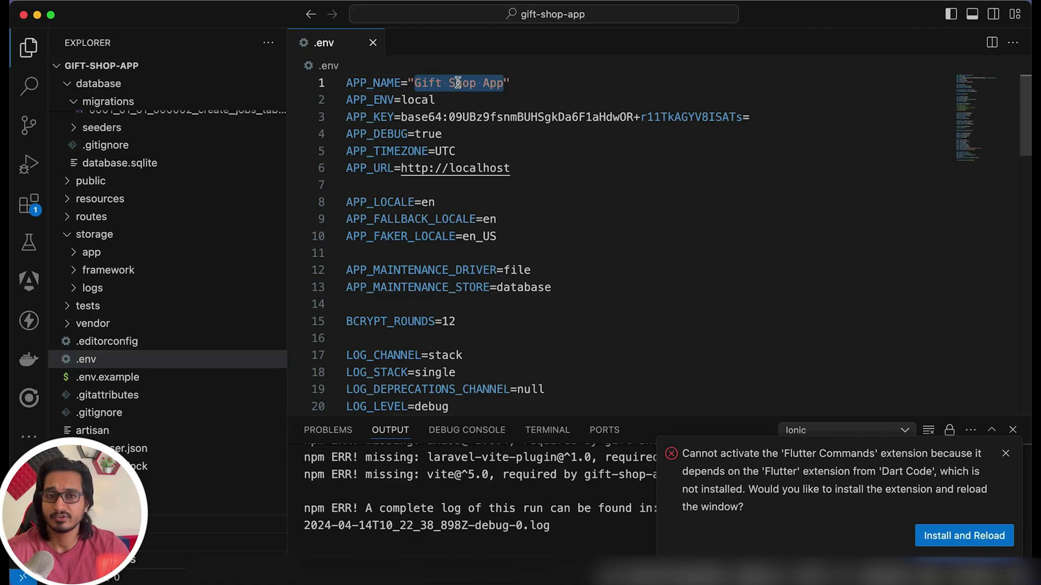
click(484, 83)
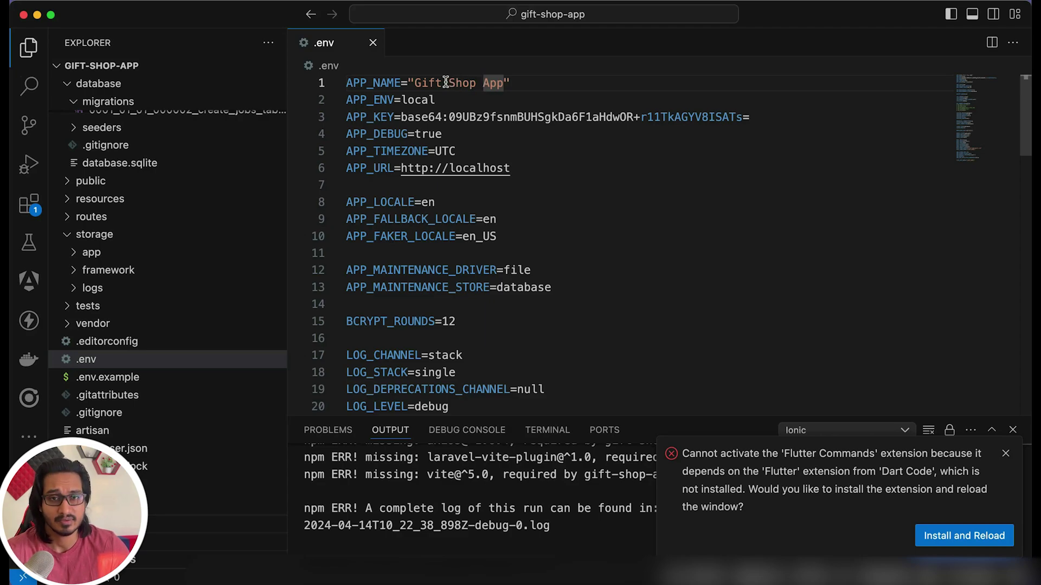
Set DB_CONNECTION to mysql in .env and uncomment the DB_HOST, DB_PORT, DB_DATABASE, DB_USERNAME and DB_PASSWORD lines.
scroll(407, 243, down, 1)
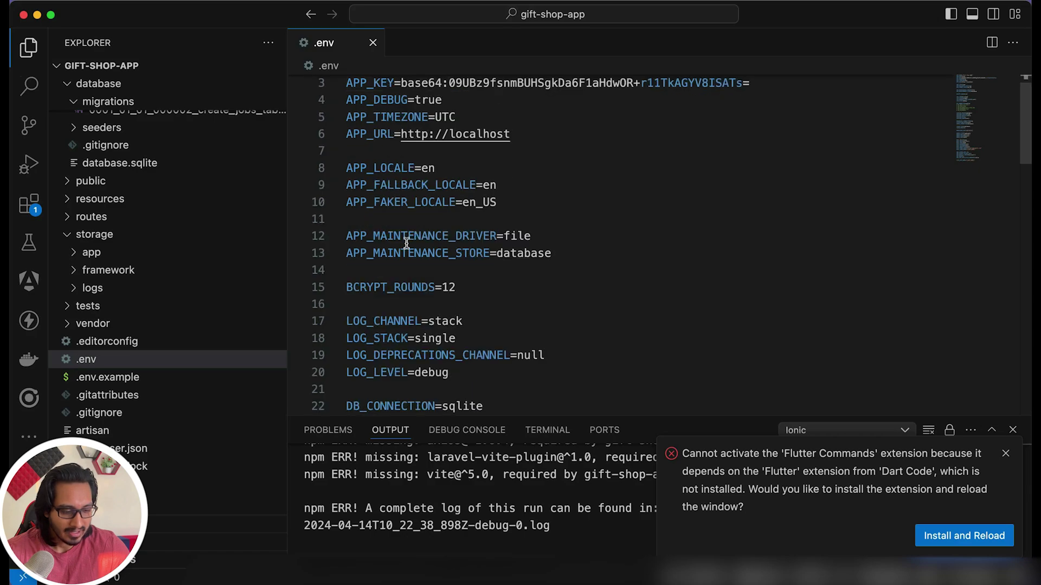
scroll(407, 244, down, 4)
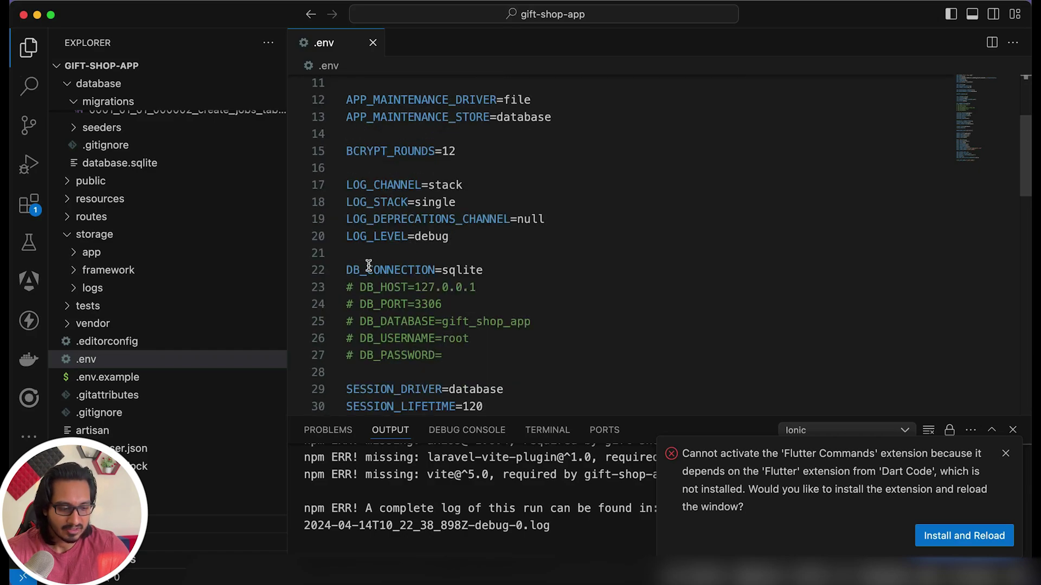
double_click(462, 269)
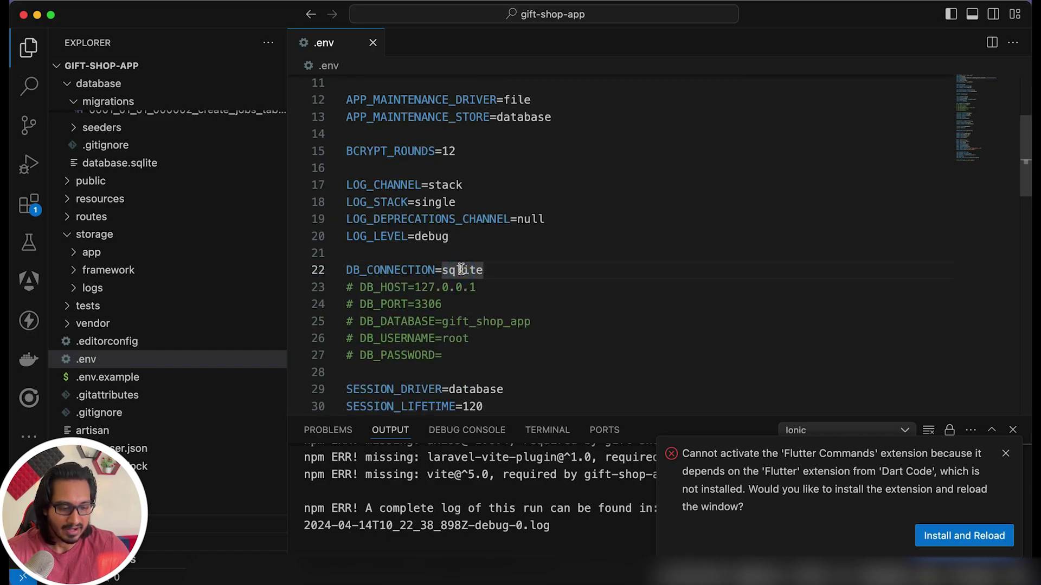
text(mysq)
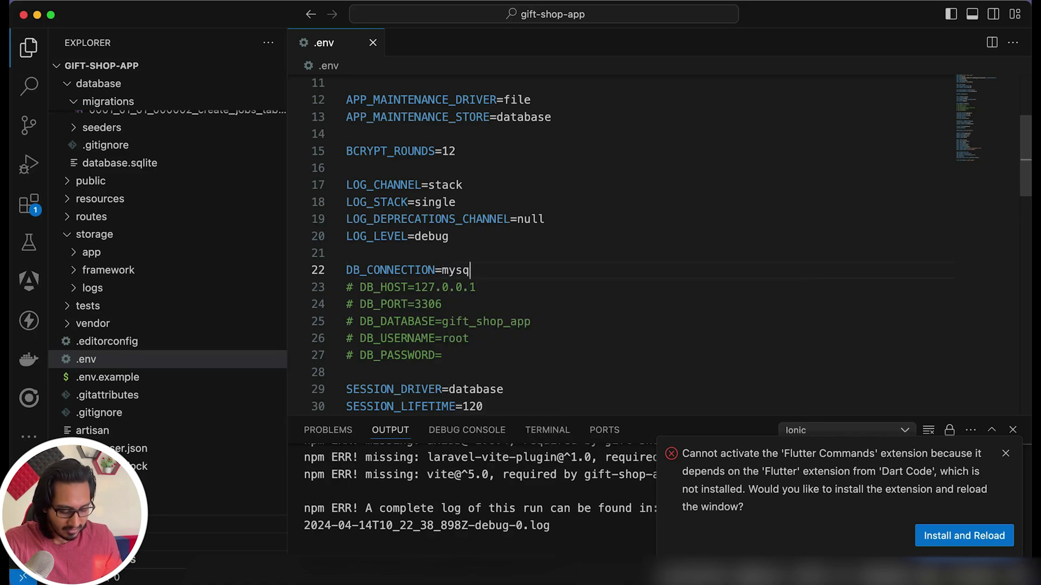
drag(442, 356, 492, 355)
key(super+slash)
drag(400, 289, 383, 272)
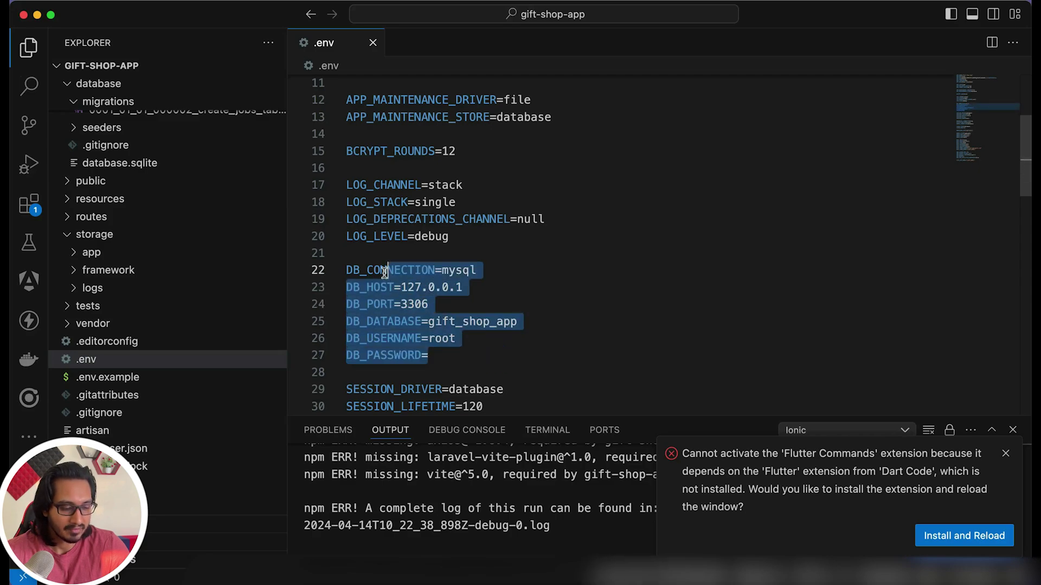
Shorten the DB_DATABASE value in .env to gift_shop and dismiss the extension notification.
click(526, 323)
drag(518, 322, 490, 321)
key(BackSpace)
click(522, 298)
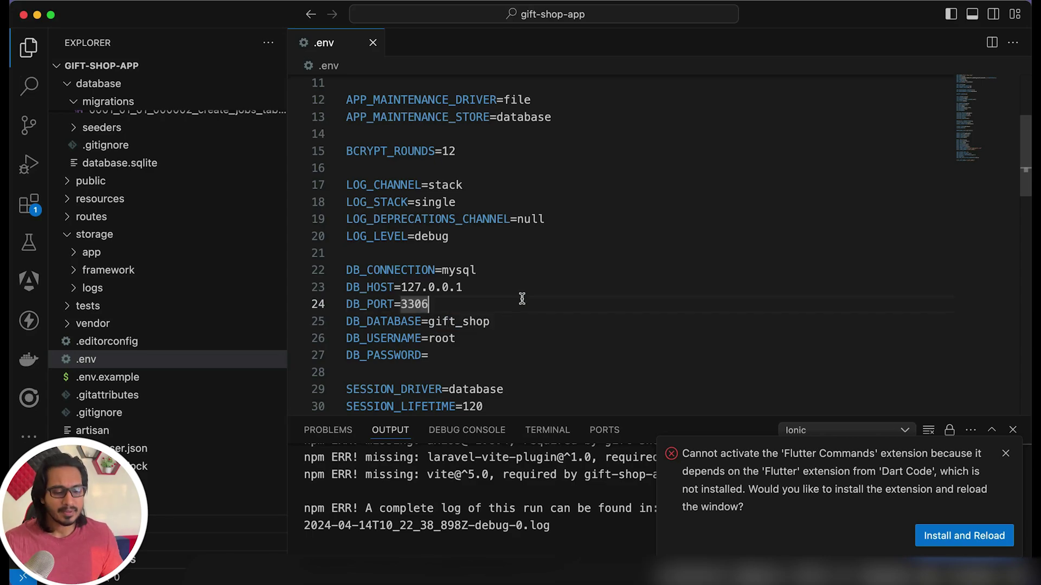
click(509, 321)
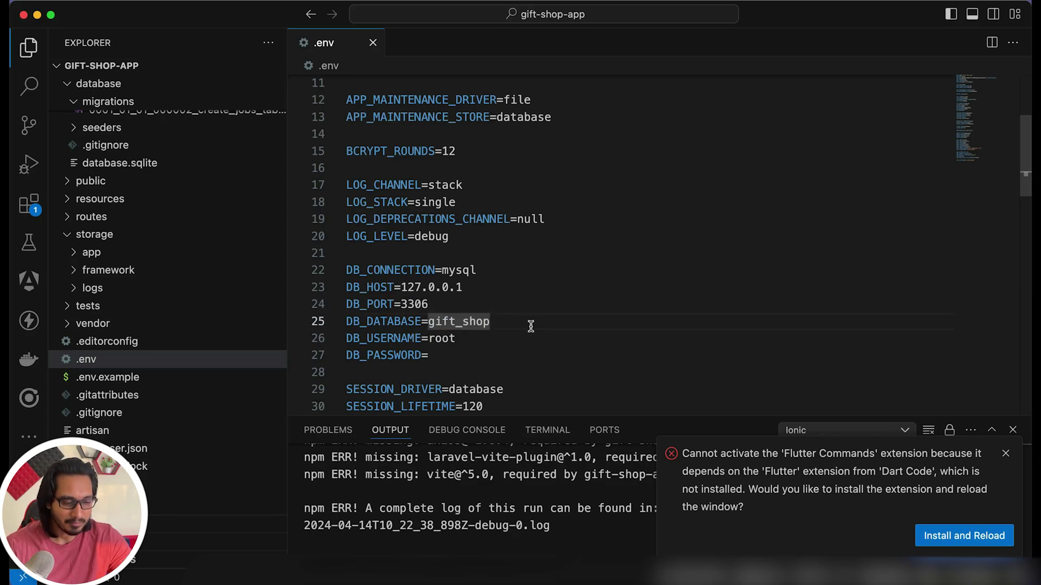
click(531, 326)
key(Escape)
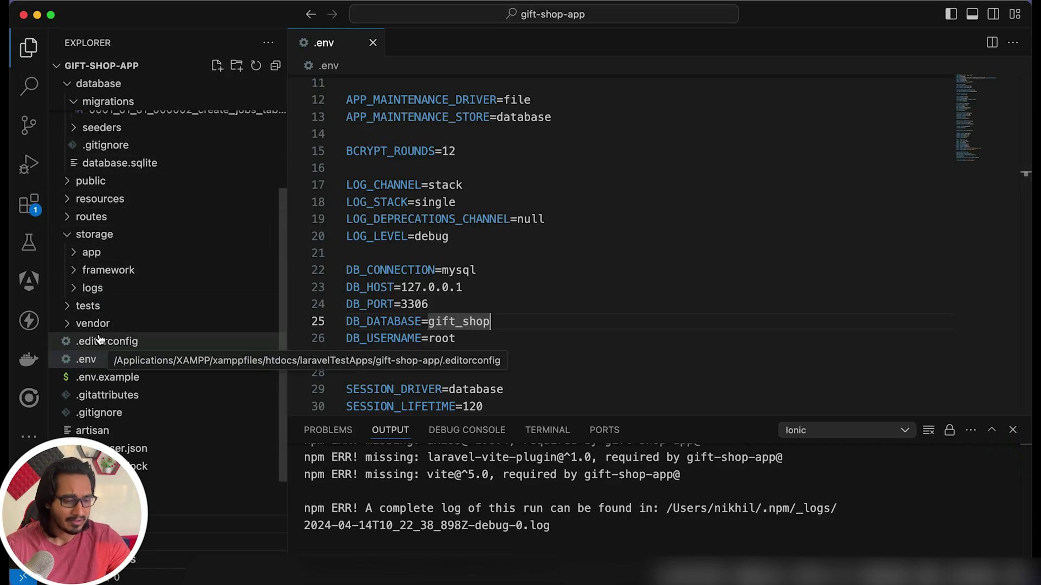
Open composer.json and examine its require and require-dev packages, including the required PHP version.
scroll(100, 353, down, 3)
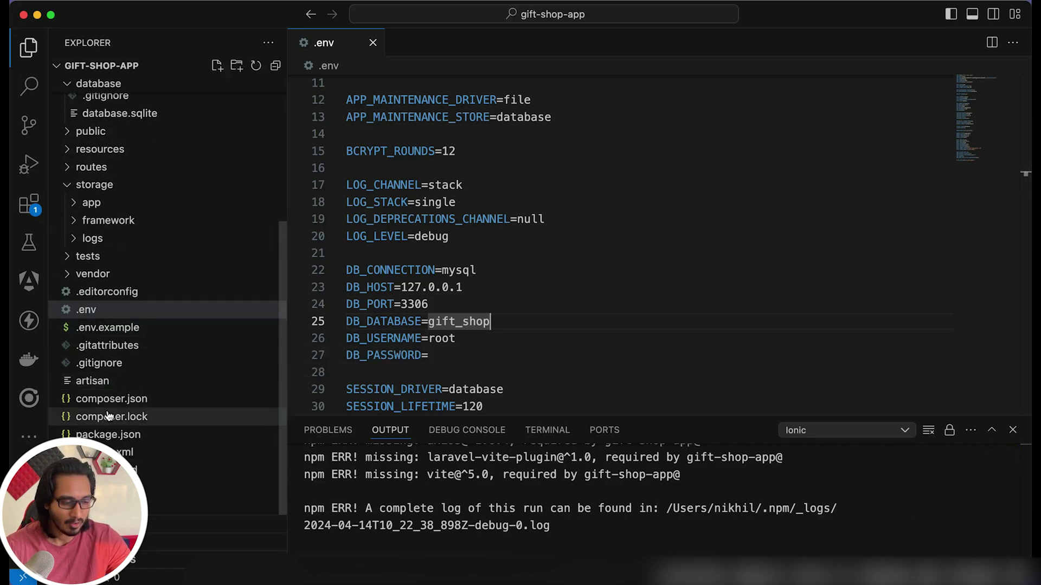
click(107, 407)
click(380, 320)
scroll(379, 325, down, 3)
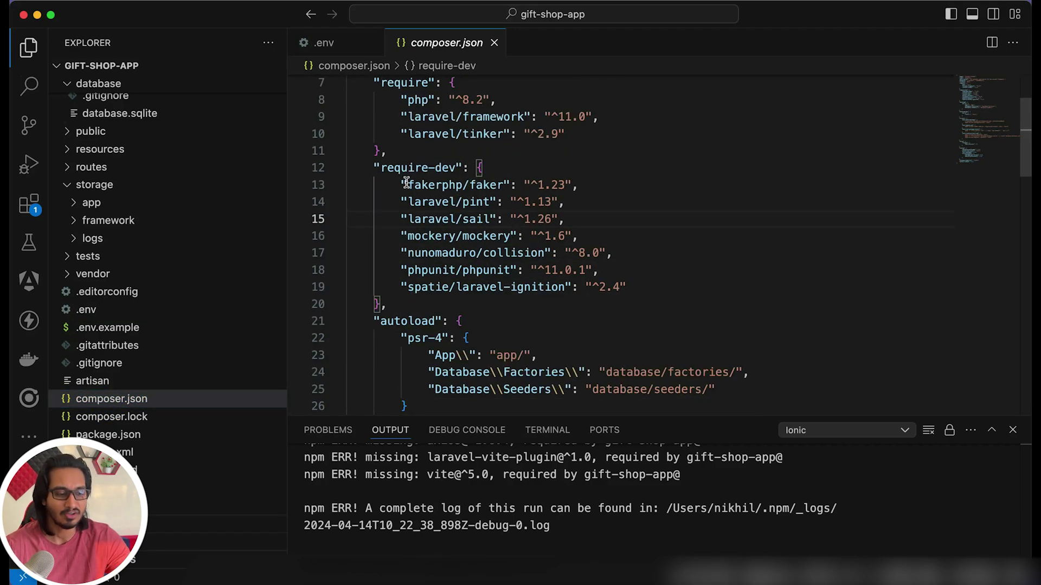
drag(406, 134, 554, 134)
drag(496, 100, 402, 100)
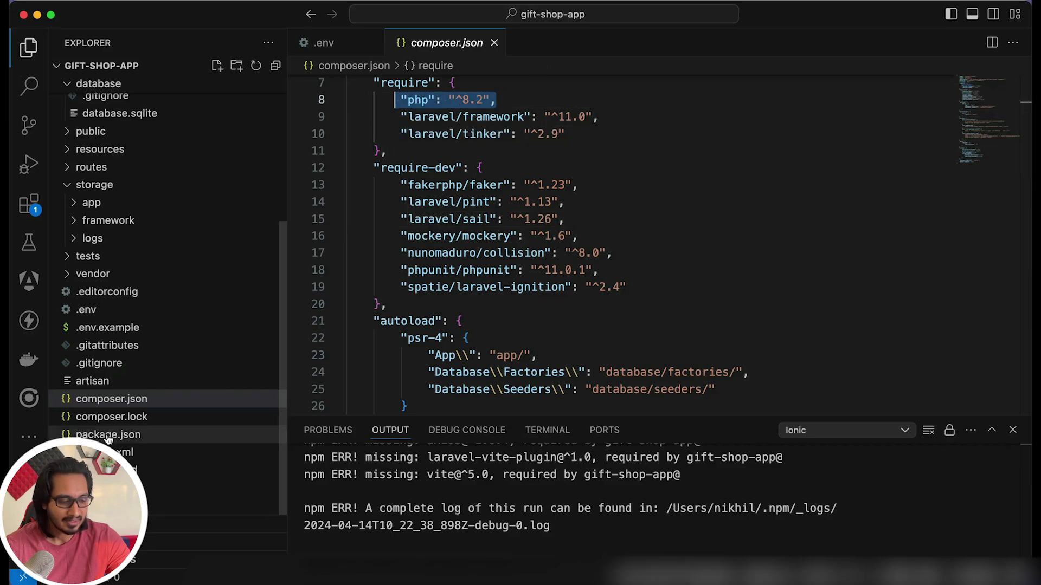
Open package.json to read its scripts and devDependencies, and collapse the database folder in the project tree.
click(107, 434)
click(382, 345)
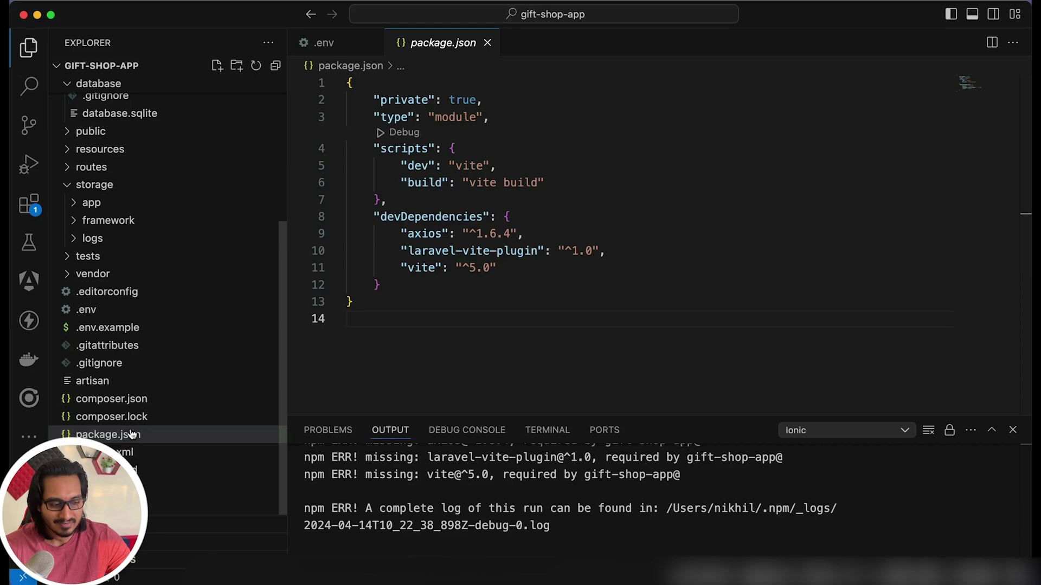
scroll(102, 235, up, 4)
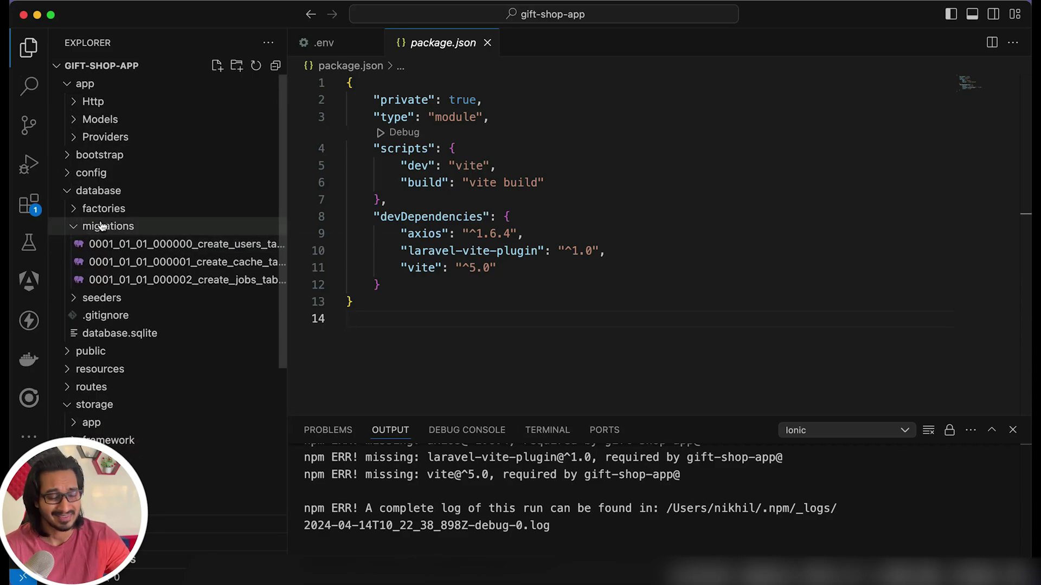
click(93, 191)
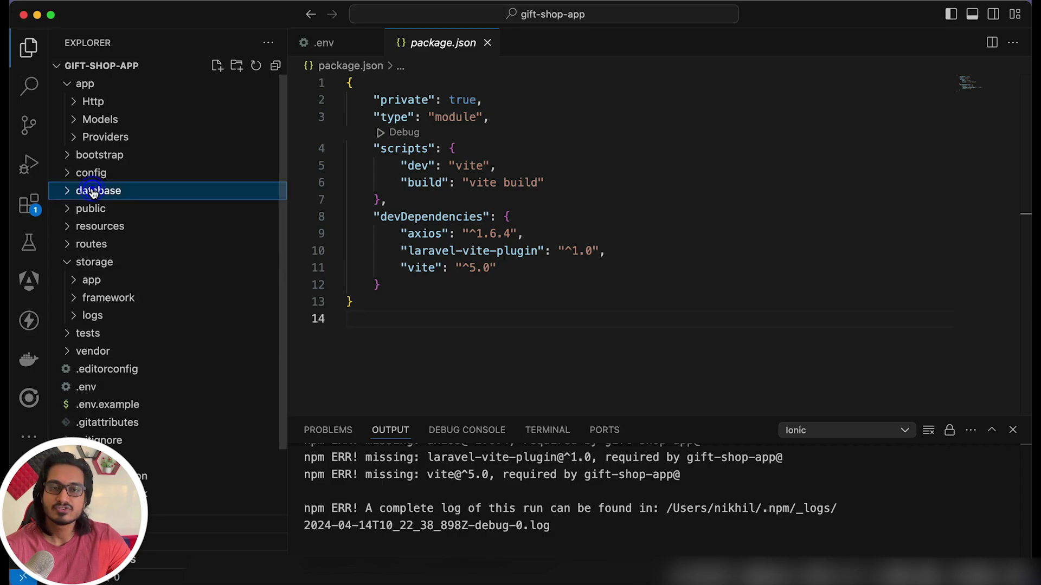